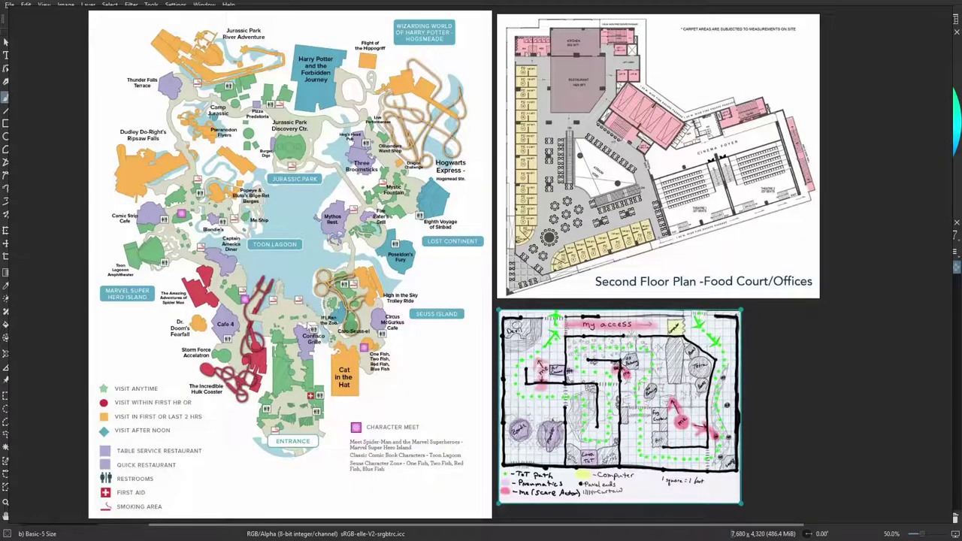
Examine the theme park map from its overall layout down to the Seuss Island, Confisco Grille and entrance areas
middle_drag(327, 323, 393, 356)
scroll(382, 231, up, 2)
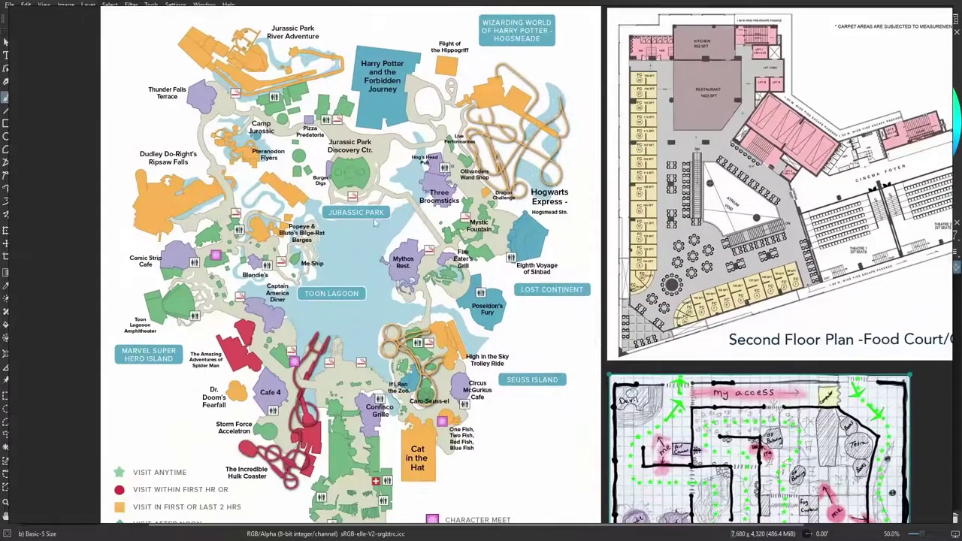
drag(383, 256, 380, 197)
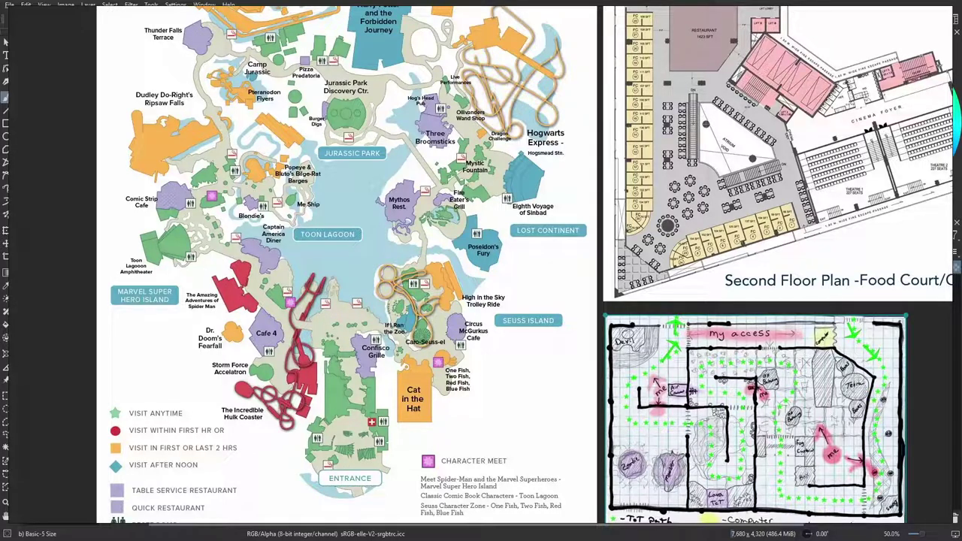
scroll(397, 300, up, 4)
middle_drag(352, 386, 401, 291)
ctrl+scroll(402, 290, up, 3)
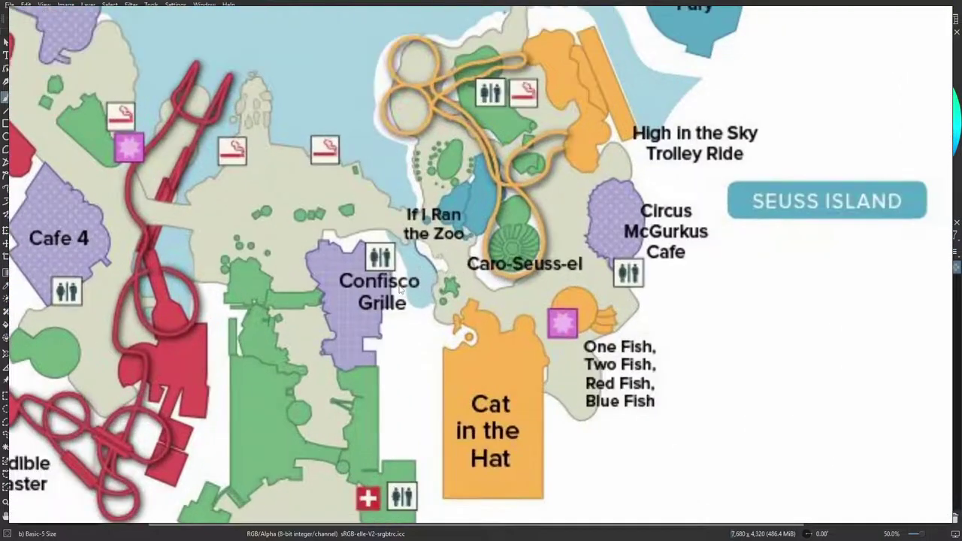
ctrl+scroll(442, 304, down, 4)
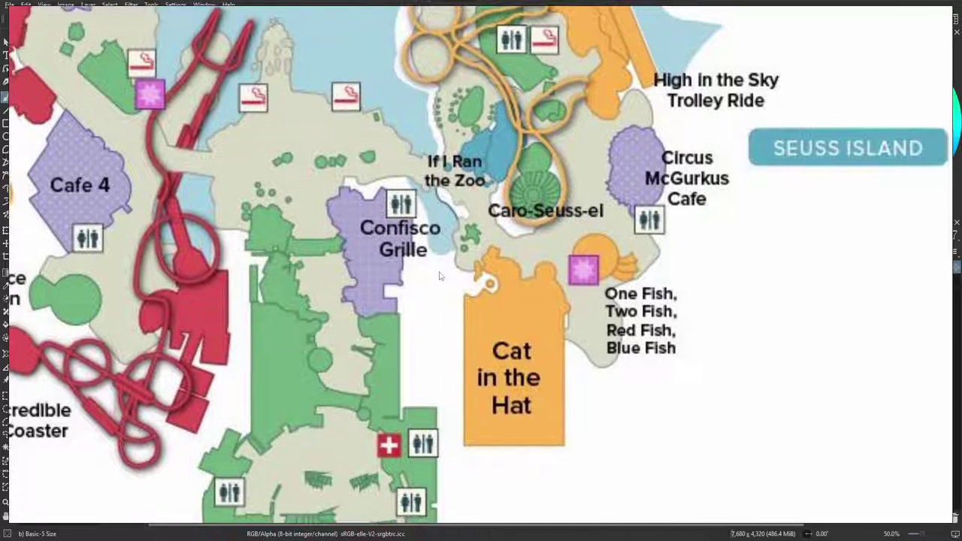
middle_drag(440, 275, 428, 256)
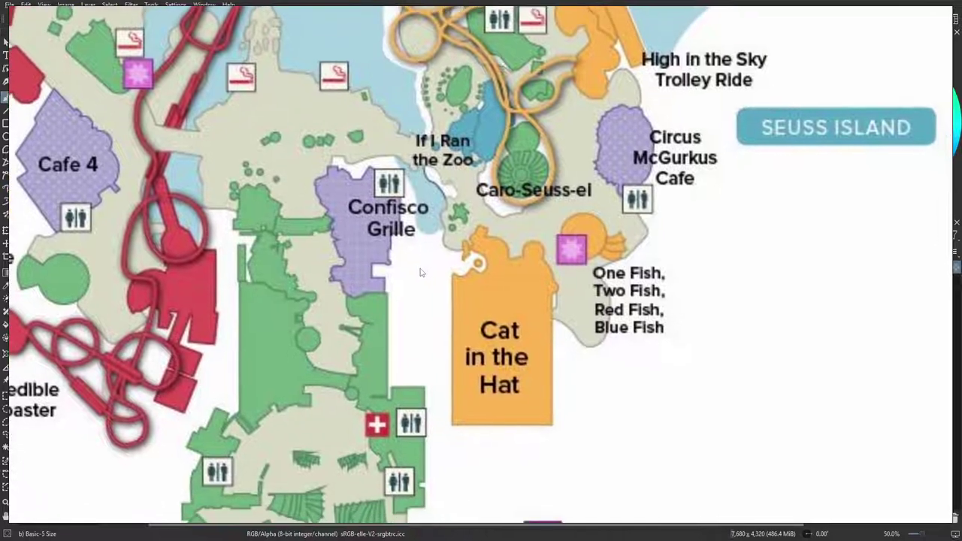
middle_drag(539, 150, 515, 255)
scroll(435, 310, down, 10)
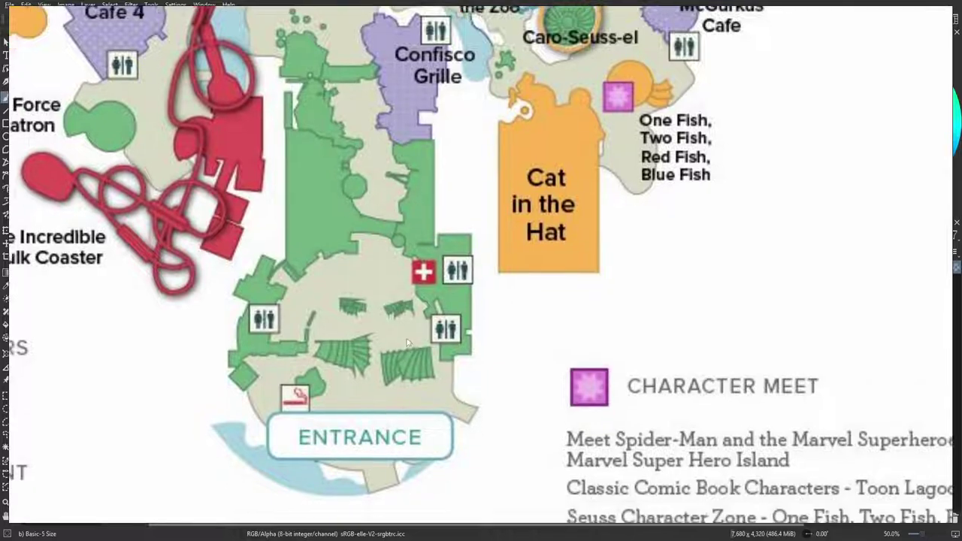
middle_drag(407, 342, 377, 381)
scroll(418, 263, up, 1)
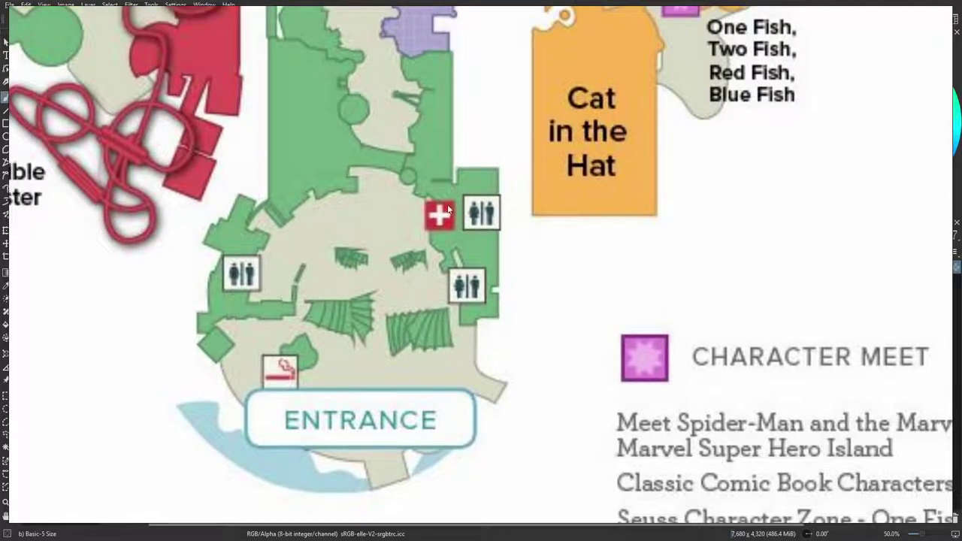
scroll(323, 391, up, 5)
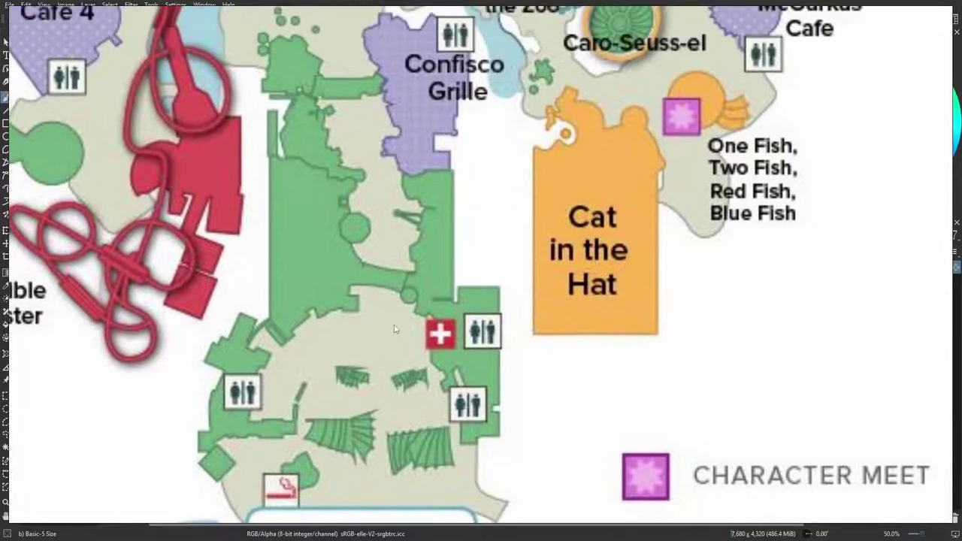
middle_drag(389, 319, 395, 325)
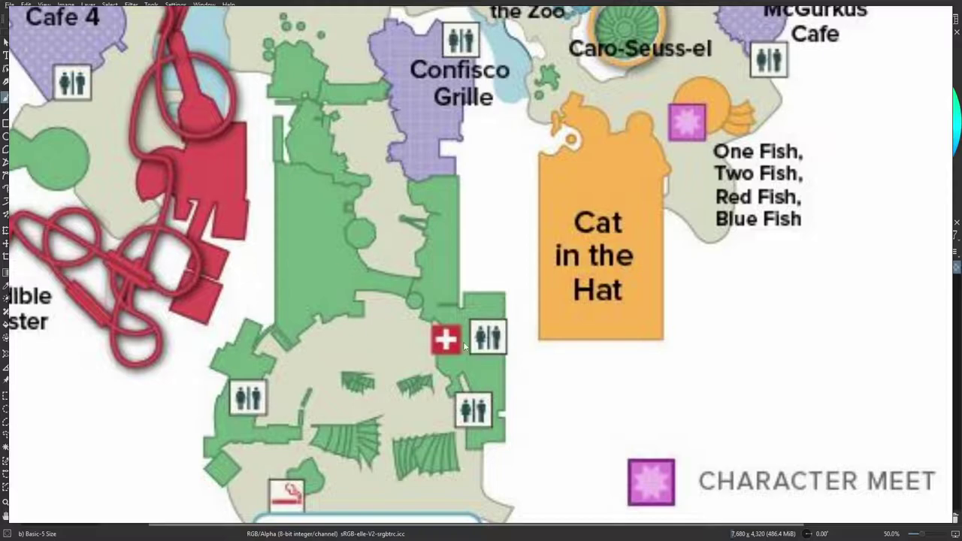
Review the theme park map's visit-time and facilities legend, along with the full arrangement of its islands
ctrl+scroll(327, 267, down, 4)
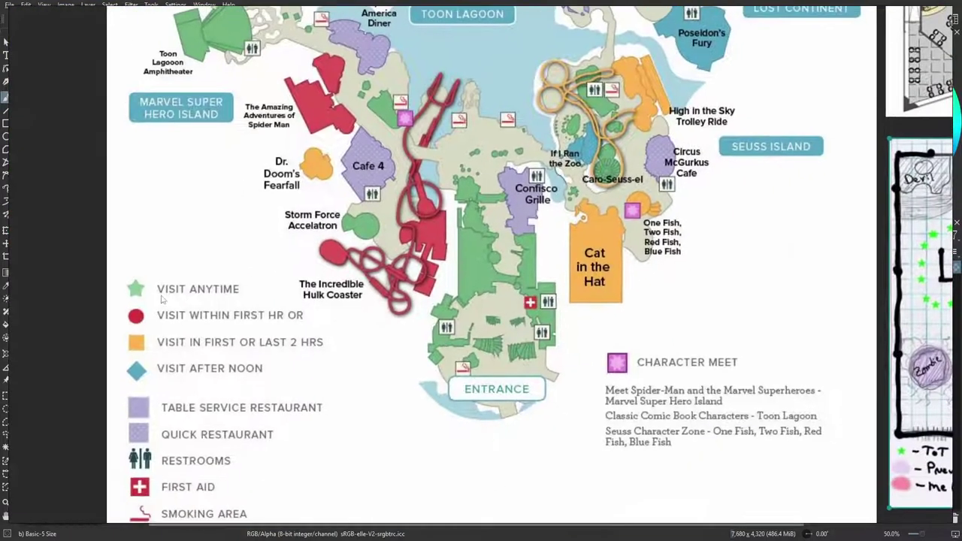
scroll(190, 295, down, 1)
middle_drag(212, 420, 187, 326)
mouse_move(349, 237)
middle_down()
mouse_move(299, 378)
mouse_move(356, 452)
mouse_move(353, 467)
middle_up()
scroll(375, 311, down, 3)
middle_drag(375, 311, 360, 326)
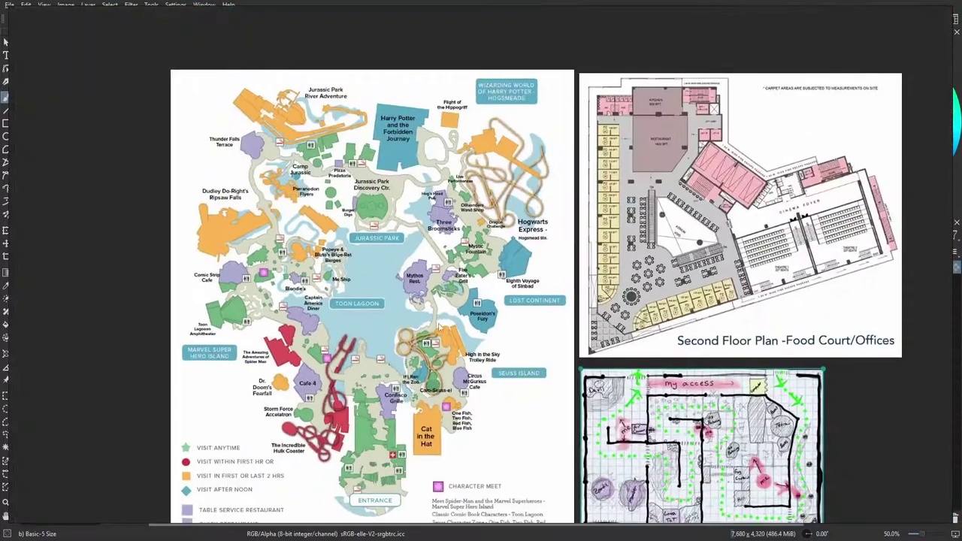
middle_drag(457, 307, 437, 200)
middle_drag(440, 335, 439, 298)
Trace the visitor path by eye from the entrance plaza along the green-lined street to the open hub beside Confisco Grille
scroll(367, 299, up, 1)
ctrl+scroll(367, 299, up, 5)
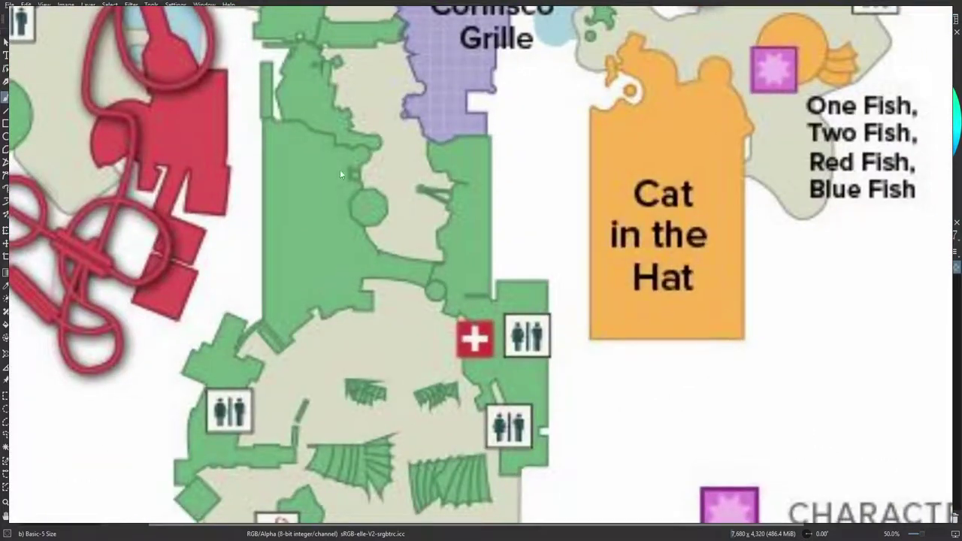
scroll(452, 179, up, 3)
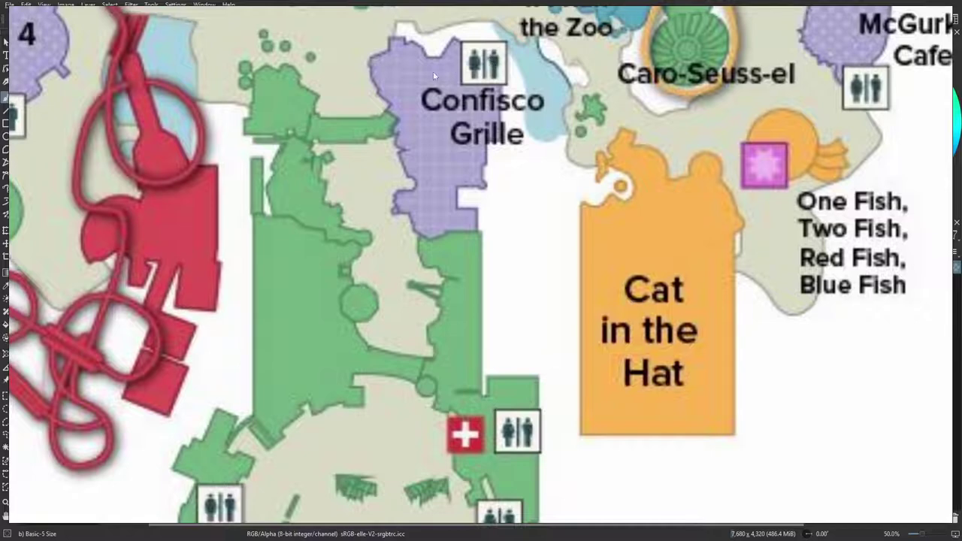
scroll(400, 68, up, 2)
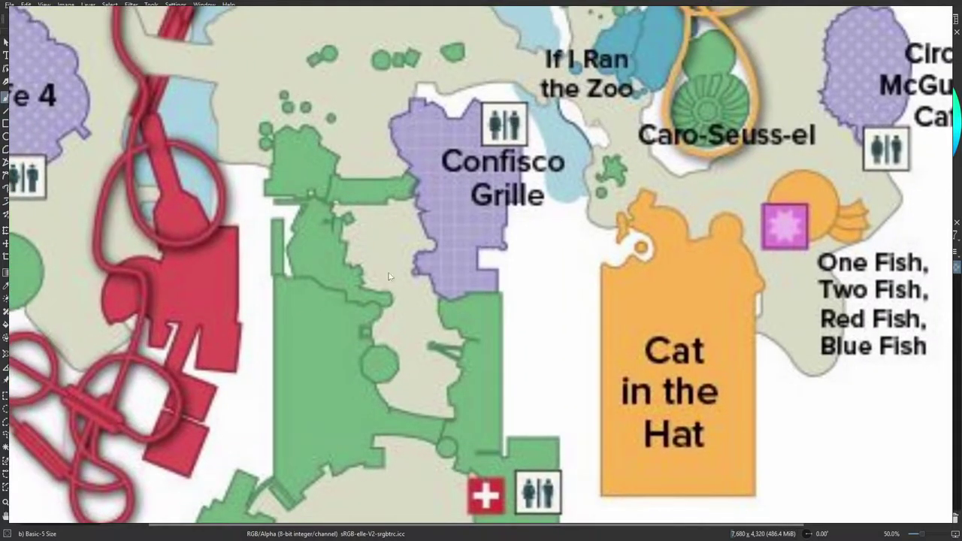
scroll(388, 305, up, 2)
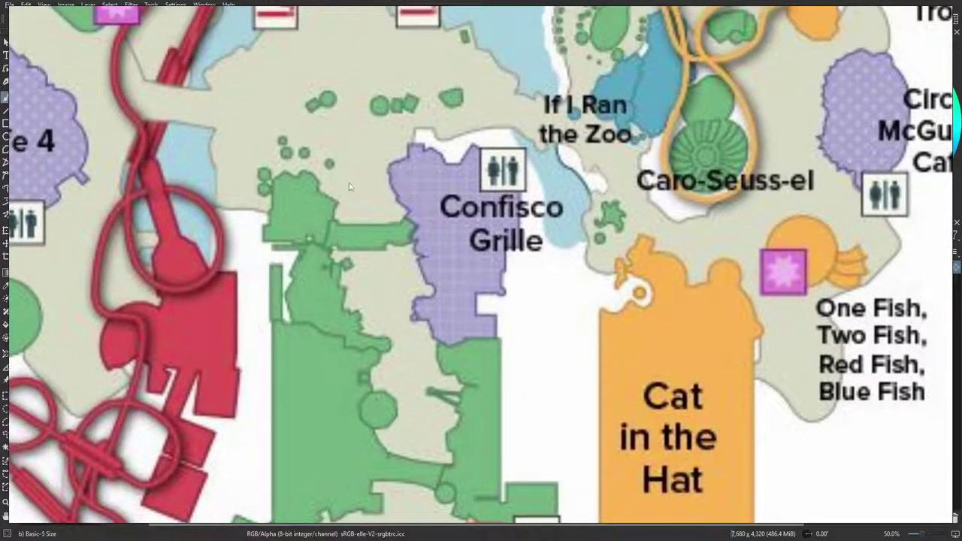
scroll(439, 404, down, 10)
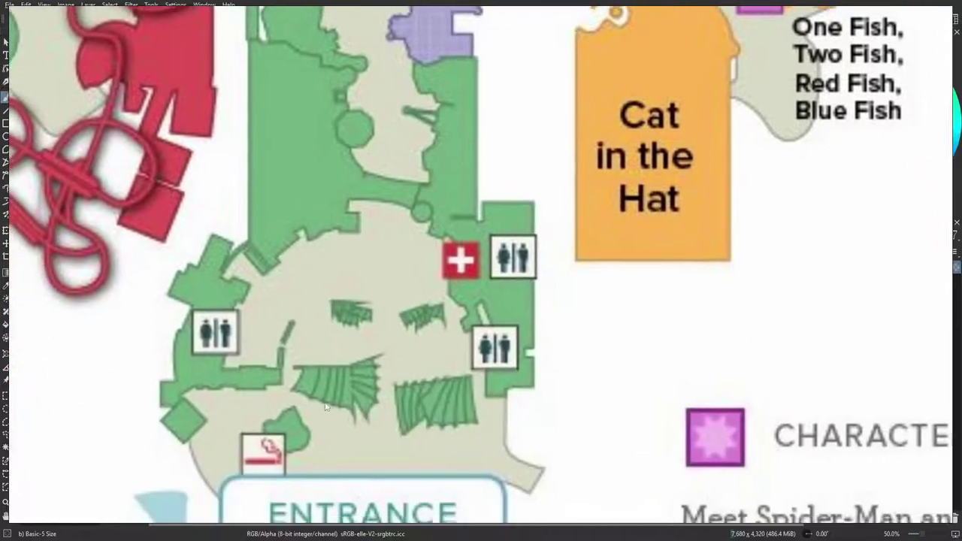
scroll(457, 286, up, 8)
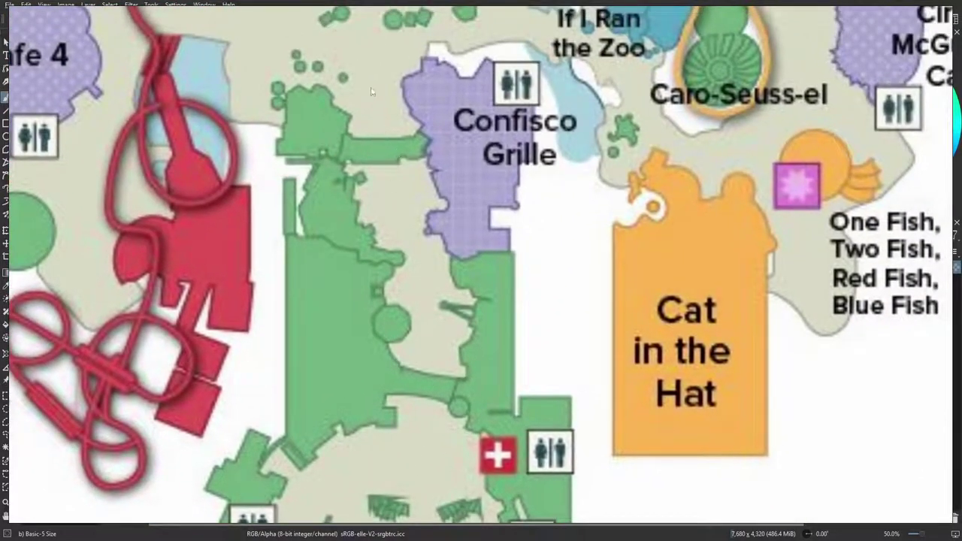
scroll(414, 279, up, 6)
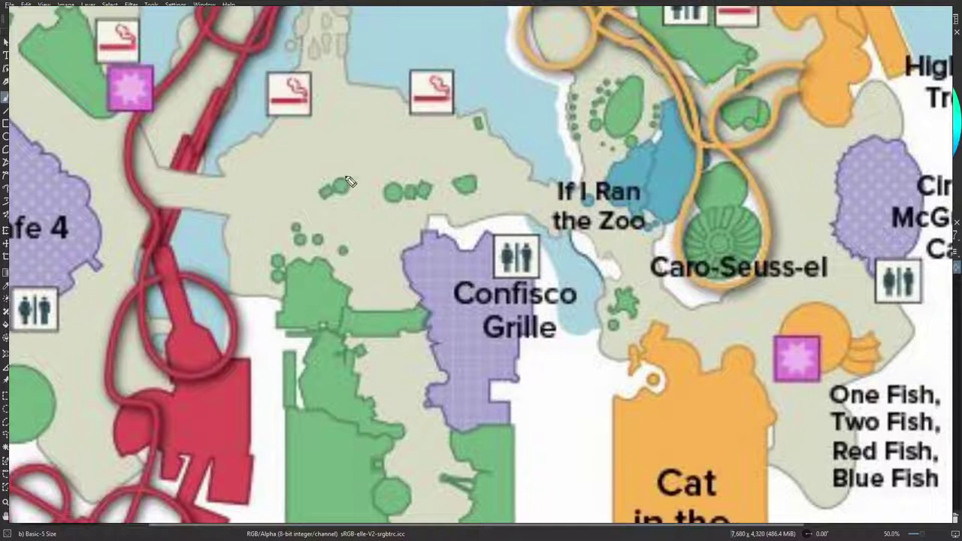
Draw blue arrows toward both sides of the hub above Confisco Grille, circle the lookout by the lagoon, and clear the marks
mouse_move(268, 201)
mouse_down()
mouse_move(323, 201)
mouse_move(295, 211)
mouse_up()
drag(264, 200, 296, 179)
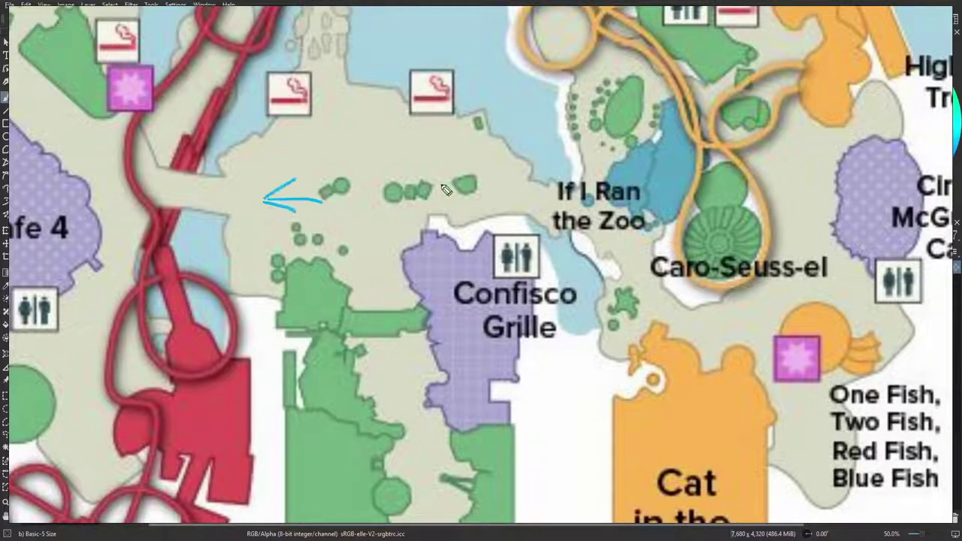
mouse_move(436, 185)
mouse_down()
mouse_move(477, 186)
mouse_move(492, 173)
mouse_up()
drag(492, 173, 459, 160)
mouse_move(285, 117)
mouse_down()
mouse_move(311, 146)
mouse_move(305, 119)
mouse_up()
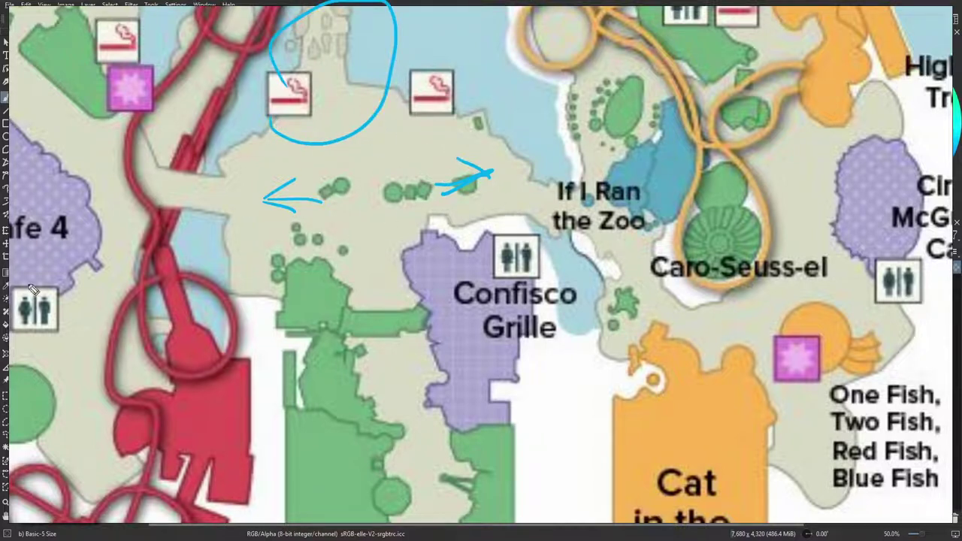
drag(540, 251, 418, 285)
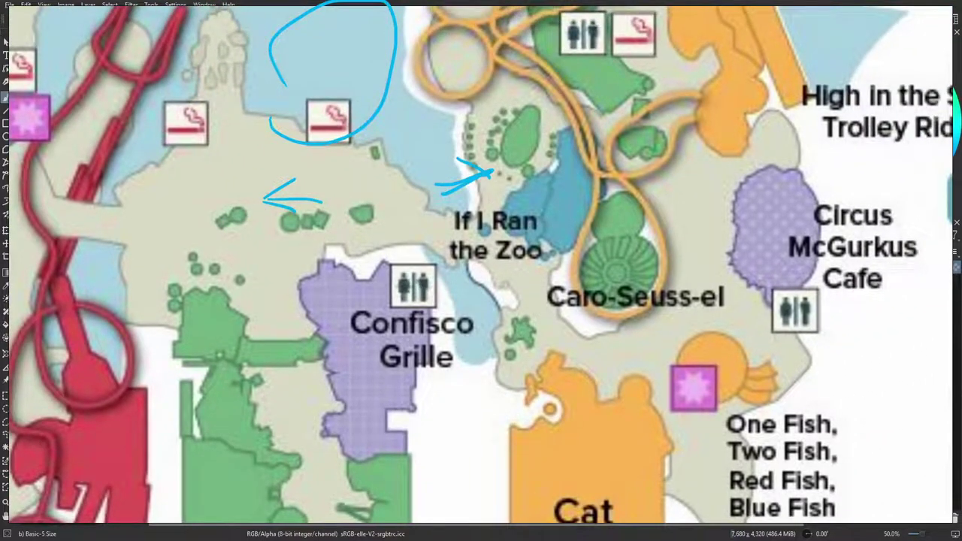
key(Delete)
Outline Seuss Island and box the Caro-Seuss-el, Cat in the Hat, Circus McGurkus Cafe and High in the Sky Trolley Ride
drag(527, 198, 364, 284)
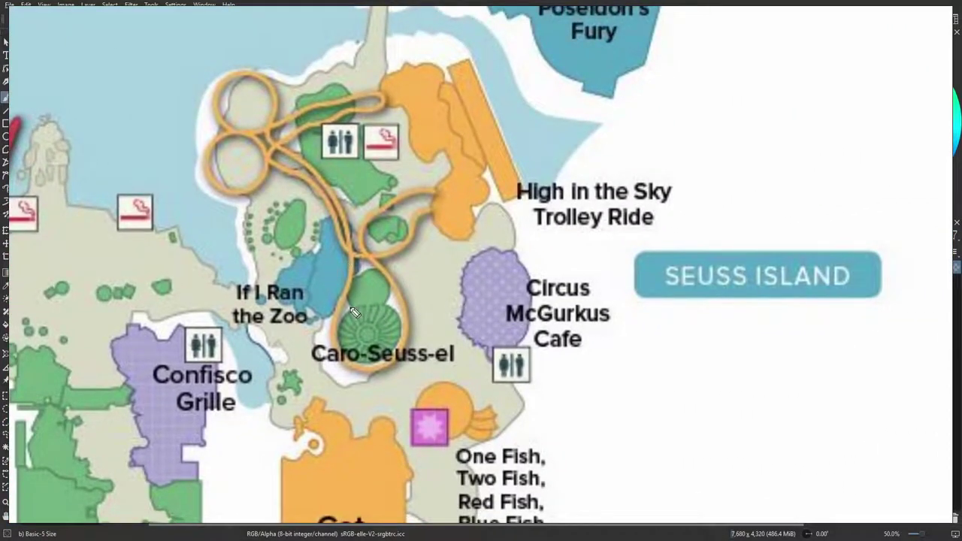
mouse_move(417, 52)
mouse_down()
mouse_move(237, 89)
mouse_move(255, 312)
mouse_move(344, 451)
mouse_move(577, 333)
mouse_move(523, 67)
mouse_move(385, 77)
mouse_up()
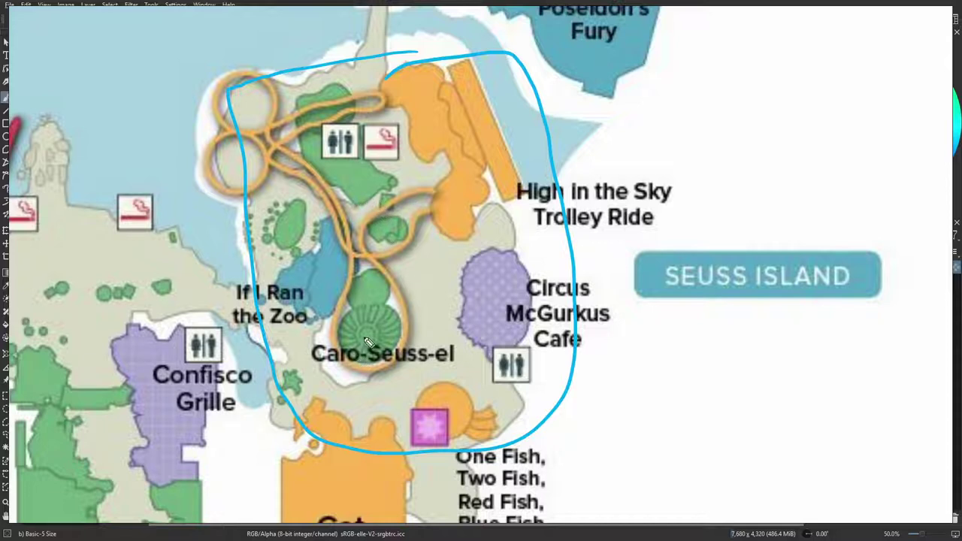
mouse_move(347, 306)
mouse_down()
mouse_move(346, 331)
mouse_move(395, 329)
mouse_move(361, 298)
mouse_up()
mouse_move(290, 440)
mouse_down()
mouse_move(376, 524)
mouse_move(392, 446)
mouse_move(287, 446)
mouse_up()
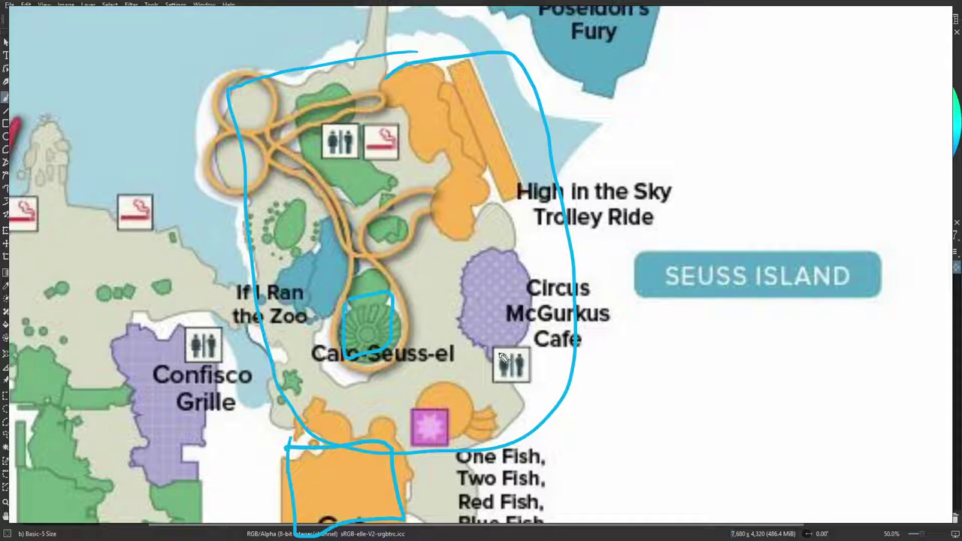
mouse_move(466, 271)
mouse_down()
mouse_move(522, 319)
mouse_move(462, 275)
mouse_up()
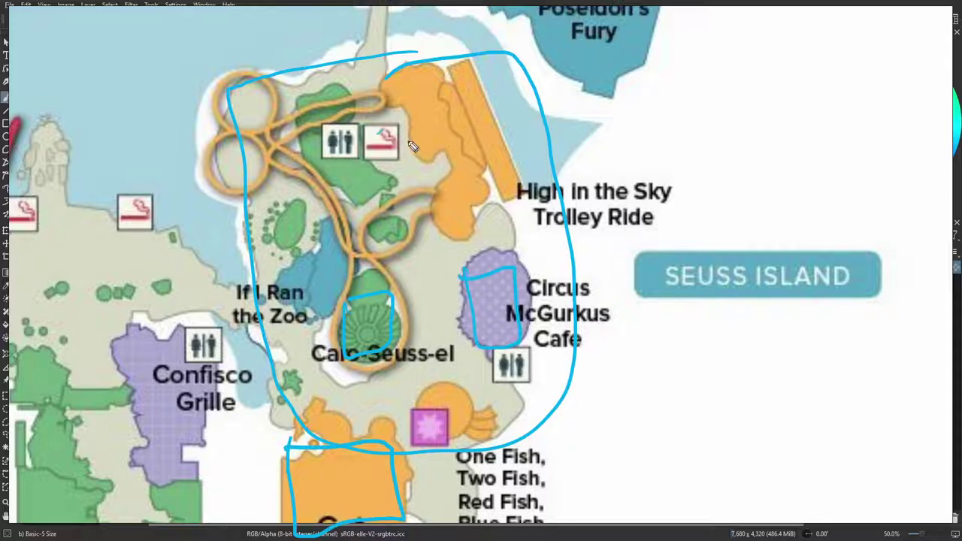
mouse_move(396, 97)
mouse_down()
mouse_move(457, 216)
mouse_move(528, 161)
mouse_move(406, 91)
mouse_up()
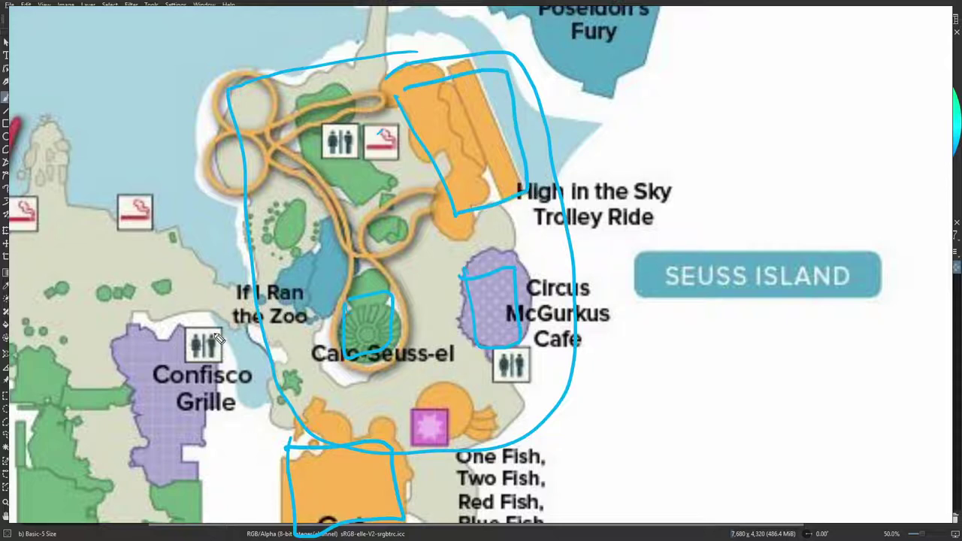
Draw an arrow leading into Seuss Island, branching arrows at its entry, and the two routes around it to the far exit
mouse_move(104, 282)
mouse_down()
mouse_move(199, 288)
mouse_move(173, 298)
mouse_up()
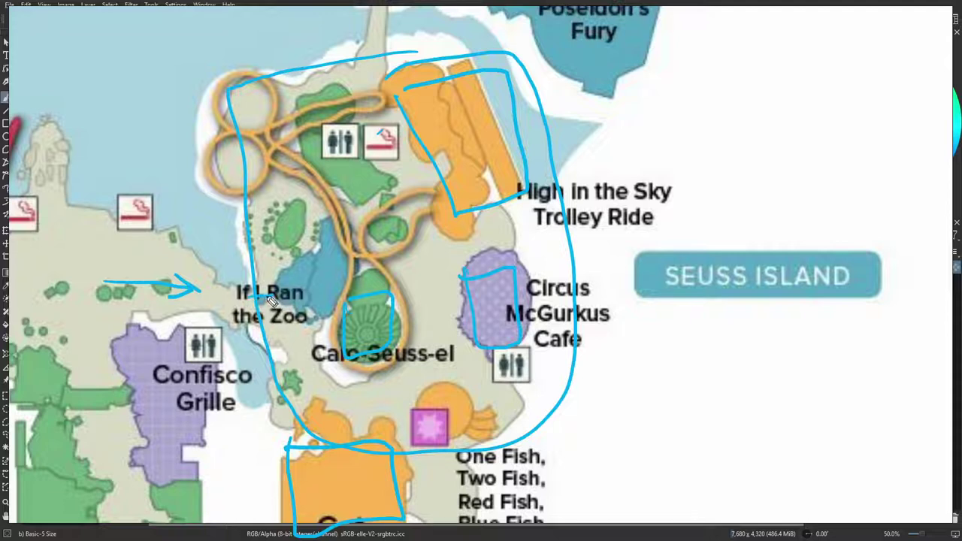
mouse_move(272, 299)
mouse_down()
mouse_move(268, 269)
mouse_move(274, 325)
mouse_move(285, 317)
mouse_up()
mouse_move(292, 350)
mouse_down()
mouse_move(376, 407)
mouse_move(419, 339)
mouse_move(386, 7)
mouse_up()
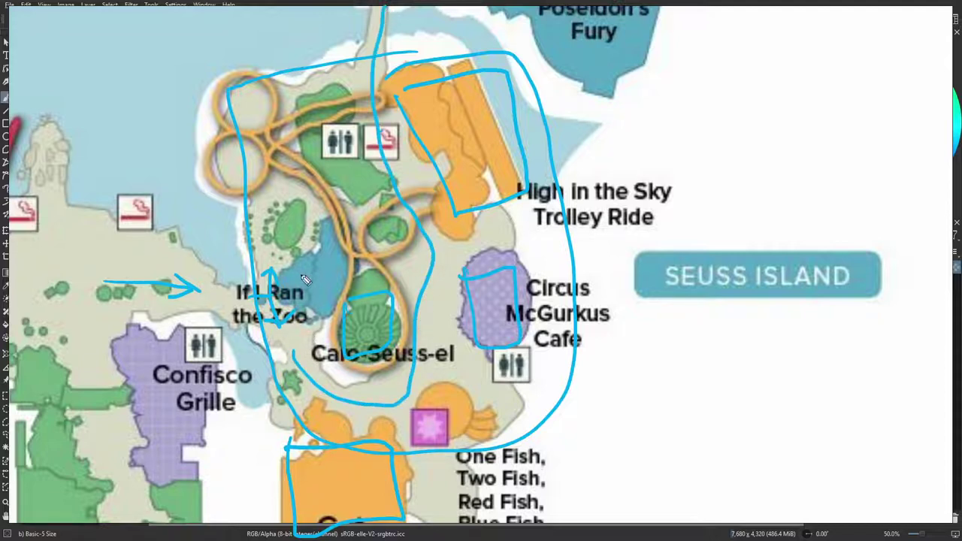
mouse_move(272, 276)
mouse_down()
mouse_move(260, 242)
mouse_move(257, 119)
mouse_move(375, 71)
mouse_up()
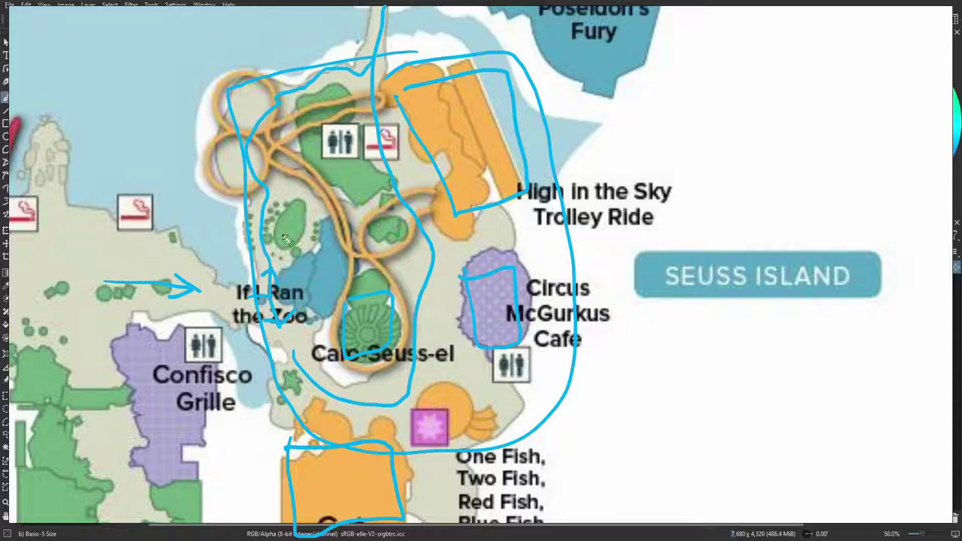
Sketch the path through Seuss Island's middle and the alcove above Circus McGurkus Cafe, and clear all the annotations
mouse_move(269, 214)
mouse_down()
mouse_move(317, 192)
mouse_move(353, 222)
mouse_move(374, 260)
mouse_move(367, 233)
mouse_move(413, 222)
mouse_up()
drag(425, 260, 436, 258)
mouse_move(496, 200)
mouse_down()
mouse_move(518, 250)
mouse_move(497, 255)
mouse_move(496, 234)
mouse_up()
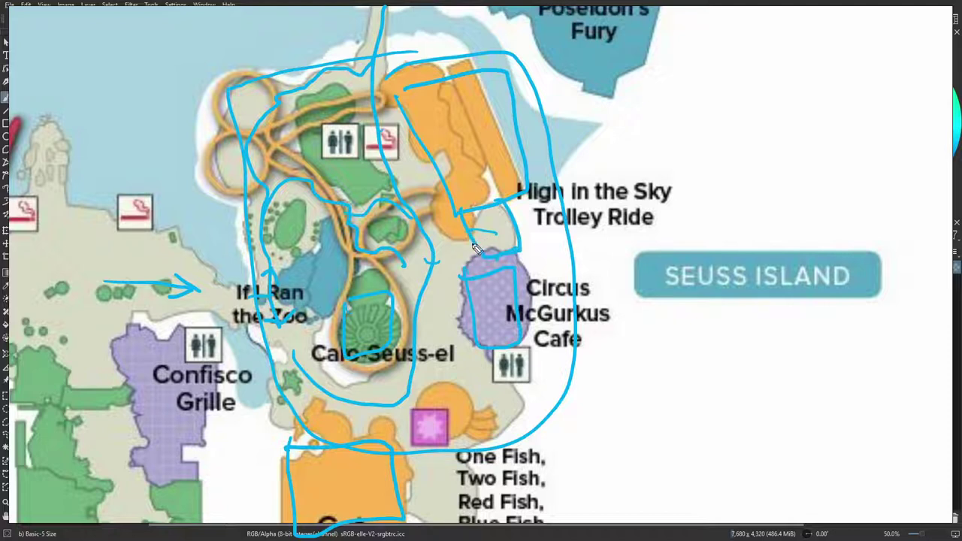
drag(495, 211, 510, 238)
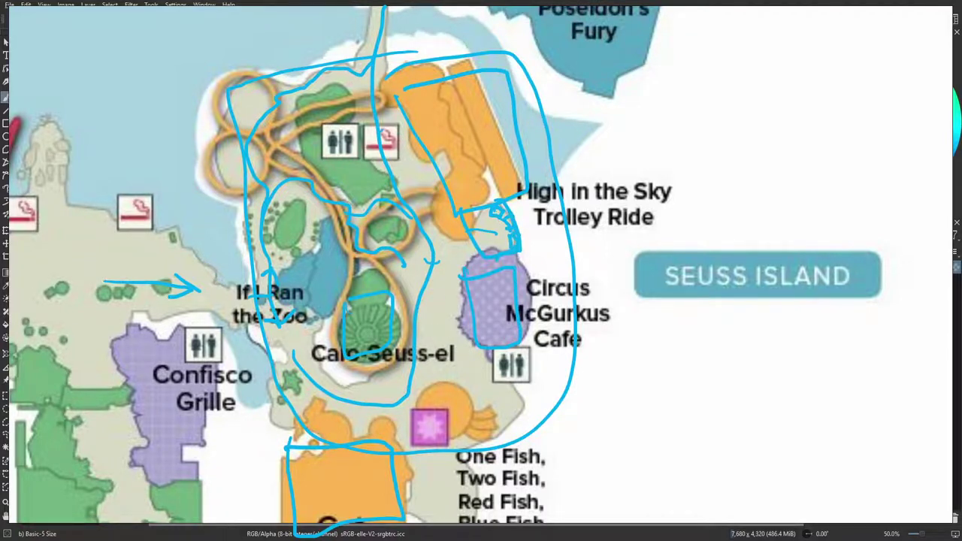
key(Delete)
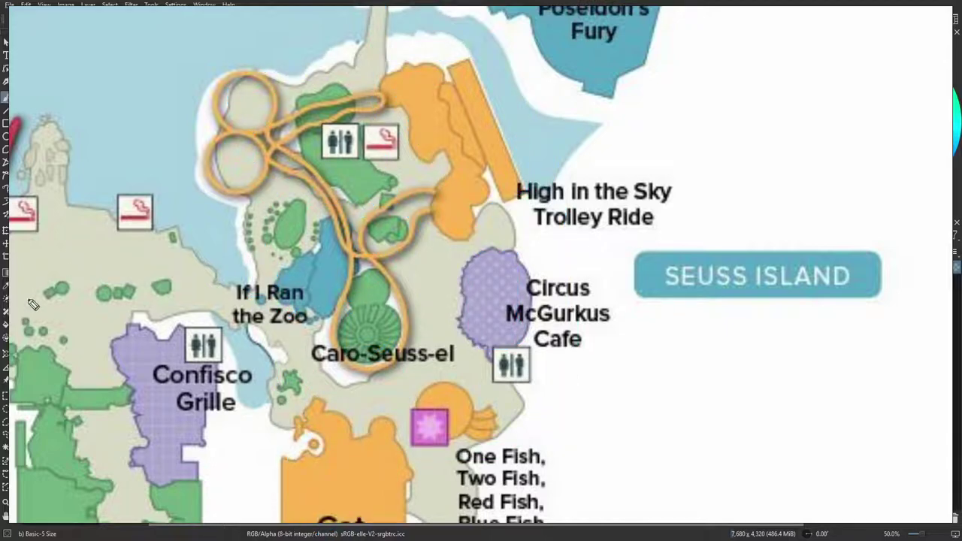
Examine the Lost Continent section around Mythos Rest., Fire Eater's Grill, Mystic Fountain and Poseidon's Fury
middle_drag(393, 195, 388, 314)
middle_drag(436, 112, 437, 329)
scroll(423, 278, up, 1)
scroll(423, 278, up, 3)
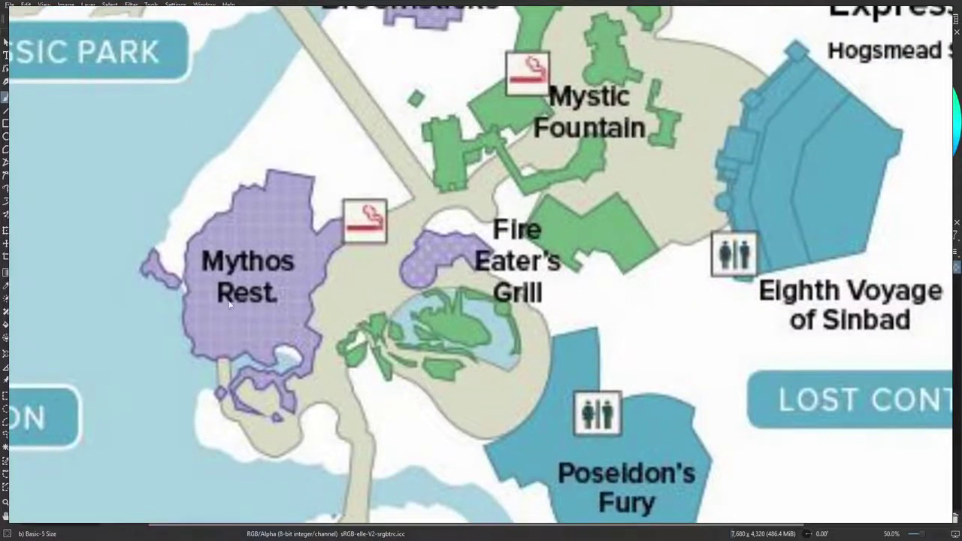
middle_drag(320, 335, 277, 355)
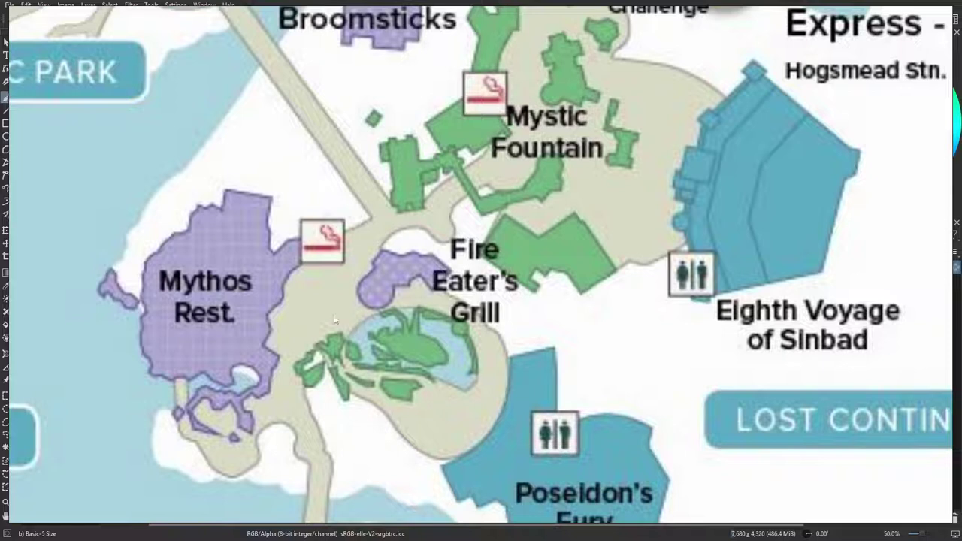
middle_drag(345, 324, 361, 370)
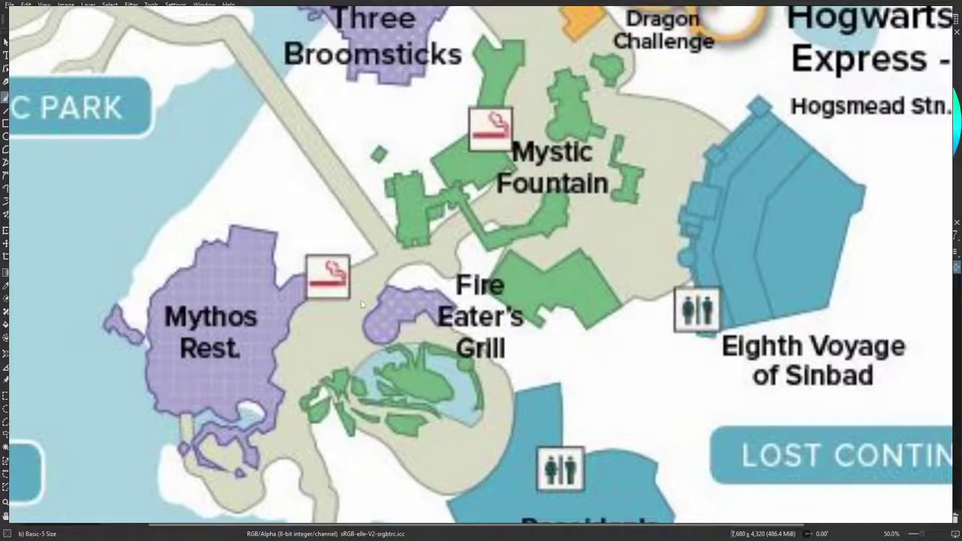
Mark the Eighth Voyage of Sinbad as the boss building, outline the green structures around Mystic Fountain, and clear the annotations
middle_drag(448, 240, 410, 374)
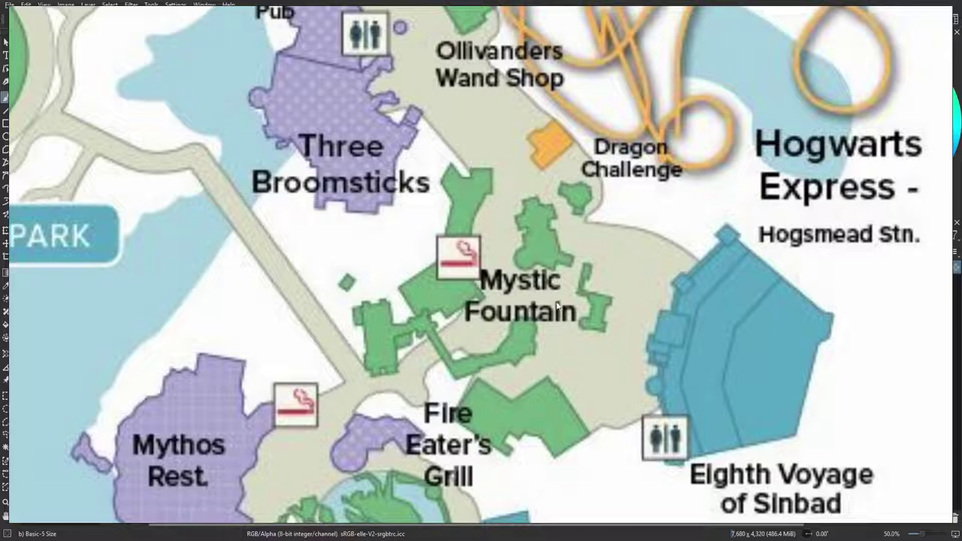
middle_drag(546, 316, 399, 253)
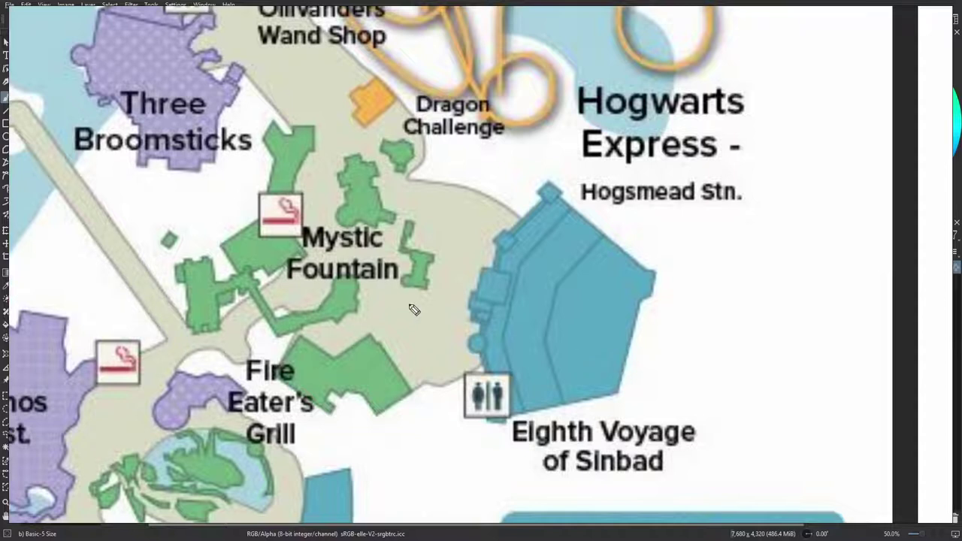
mouse_move(547, 193)
mouse_down()
mouse_move(490, 242)
mouse_move(499, 389)
mouse_move(610, 396)
mouse_move(644, 273)
mouse_move(607, 388)
mouse_up()
mouse_move(269, 248)
mouse_down()
mouse_move(255, 266)
mouse_move(236, 258)
mouse_move(280, 261)
mouse_up()
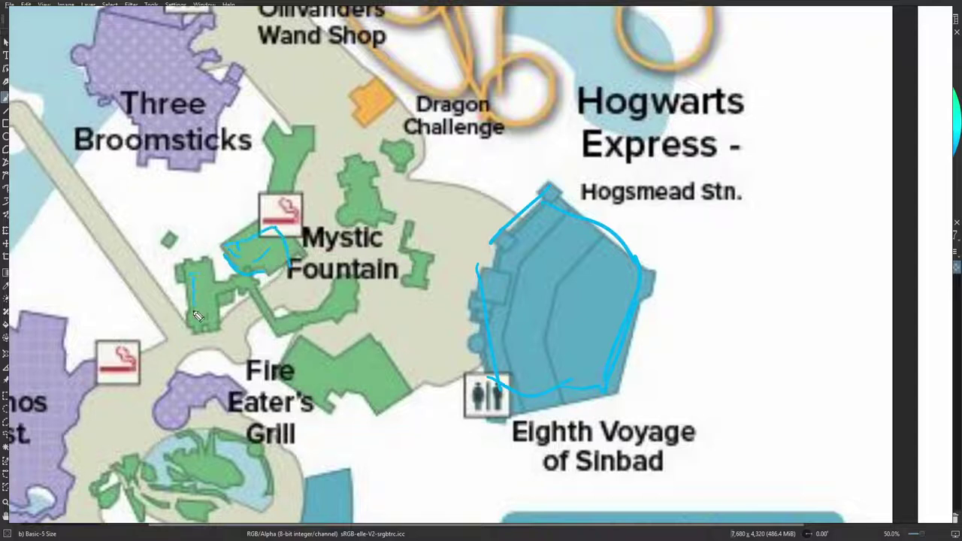
drag(194, 322, 198, 269)
drag(253, 202, 266, 151)
mouse_move(331, 170)
mouse_down()
mouse_move(352, 225)
mouse_move(341, 191)
mouse_up()
mouse_move(293, 303)
mouse_down()
mouse_move(331, 308)
mouse_move(323, 324)
mouse_up()
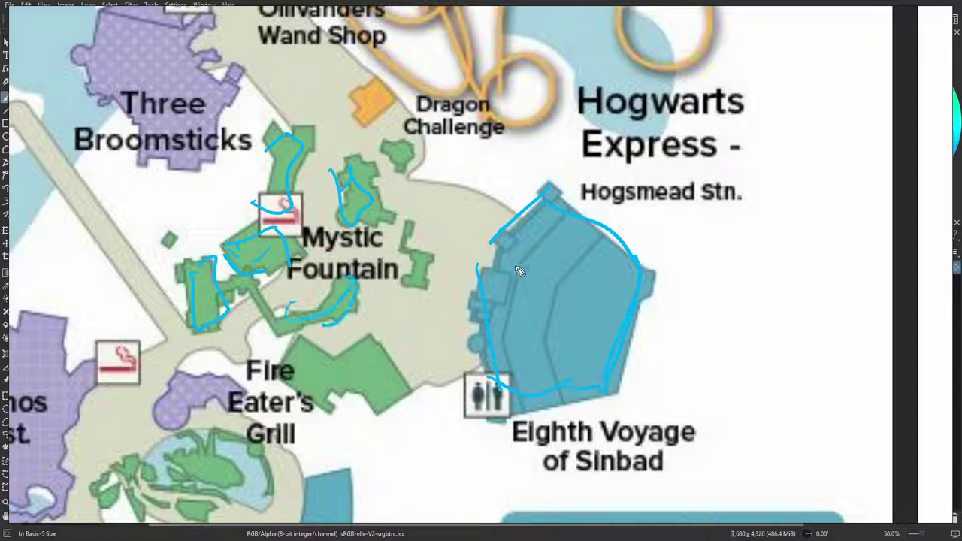
drag(512, 292, 508, 260)
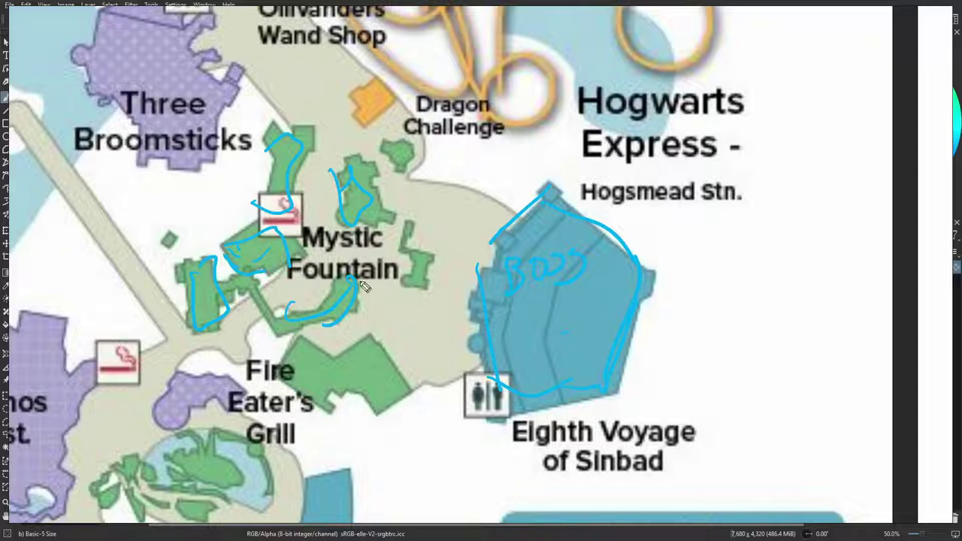
key(Delete)
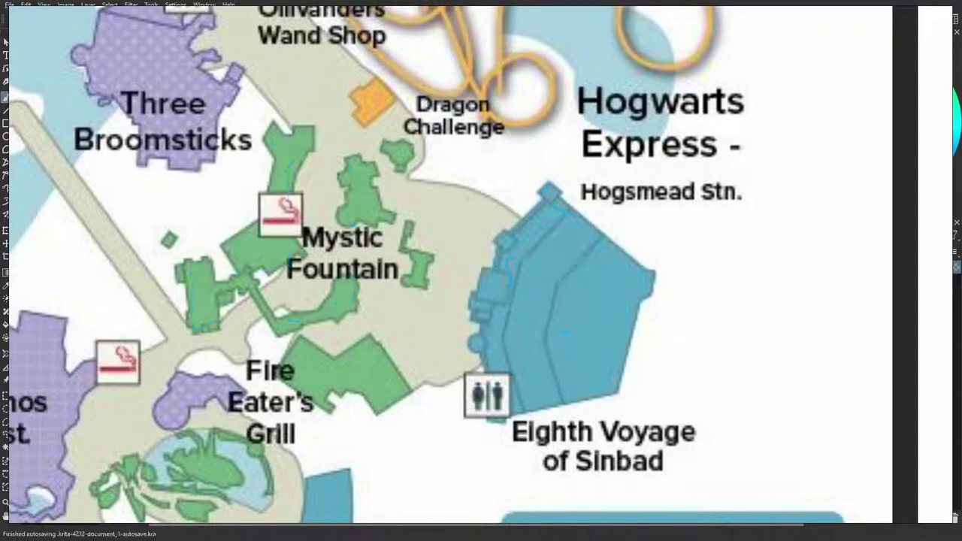
Trace the star-marked path through the hand-drawn haunted maze plan from entrance to exit, and undo the tracing
middle_drag(418, 227, 469, 356)
scroll(384, 260, down, 3)
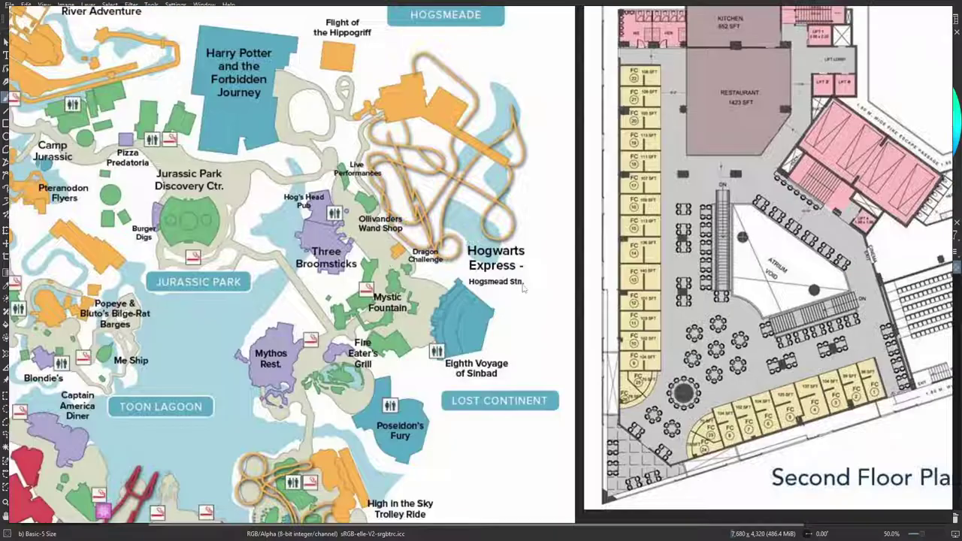
middle_drag(514, 283, 309, 309)
middle_drag(440, 264, 487, 106)
middle_drag(359, 466, 393, 251)
mouse_move(659, 340)
middle_down()
mouse_move(323, 252)
mouse_move(357, 224)
mouse_move(361, 259)
middle_up()
scroll(322, 252, up, 1)
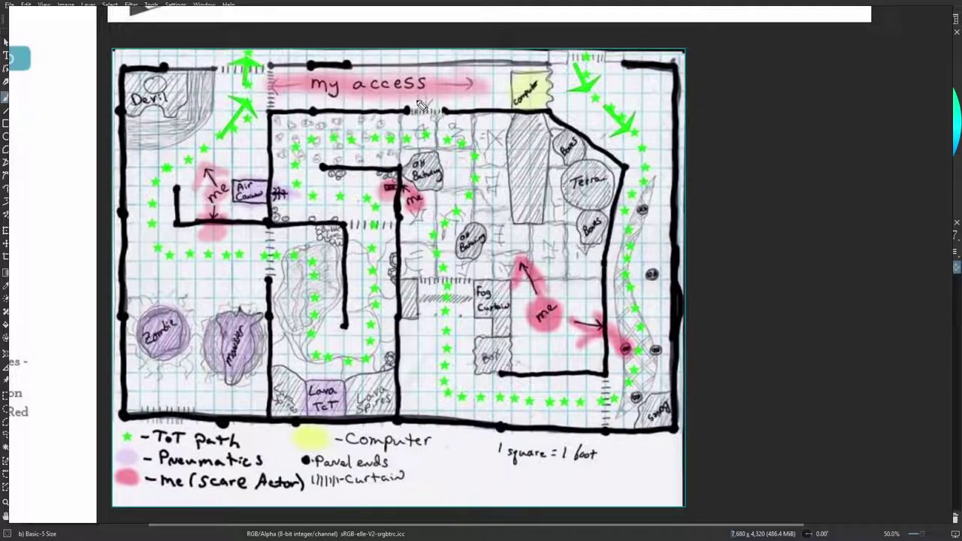
mouse_move(573, 66)
mouse_down()
mouse_move(638, 208)
mouse_move(618, 383)
mouse_move(464, 374)
mouse_move(453, 194)
mouse_move(304, 202)
mouse_move(381, 342)
mouse_move(193, 158)
mouse_move(230, 50)
mouse_up()
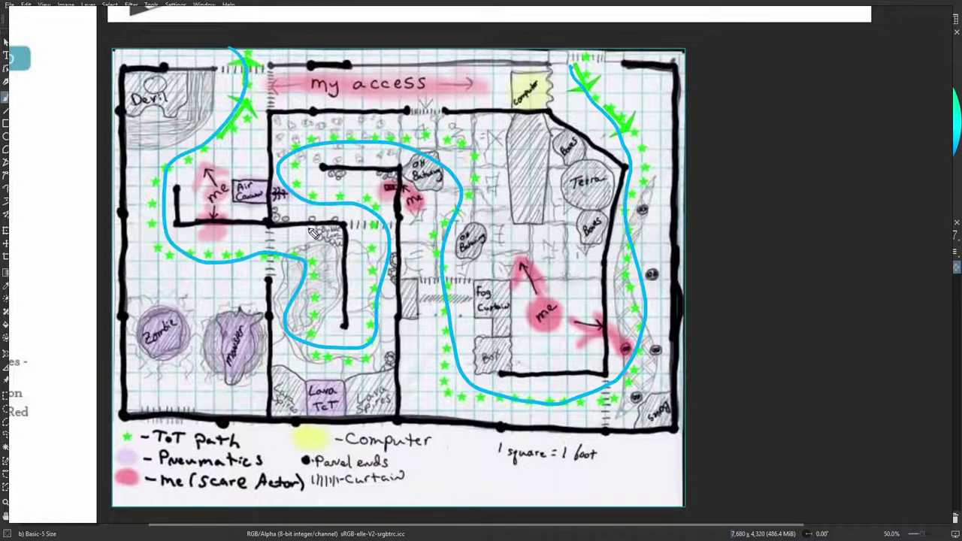
key(ctrl+z)
mouse_move(118, 56)
mouse_down()
mouse_move(147, 412)
mouse_move(549, 421)
mouse_move(656, 300)
mouse_move(664, 64)
mouse_move(139, 75)
mouse_up()
key(ctrl+z)
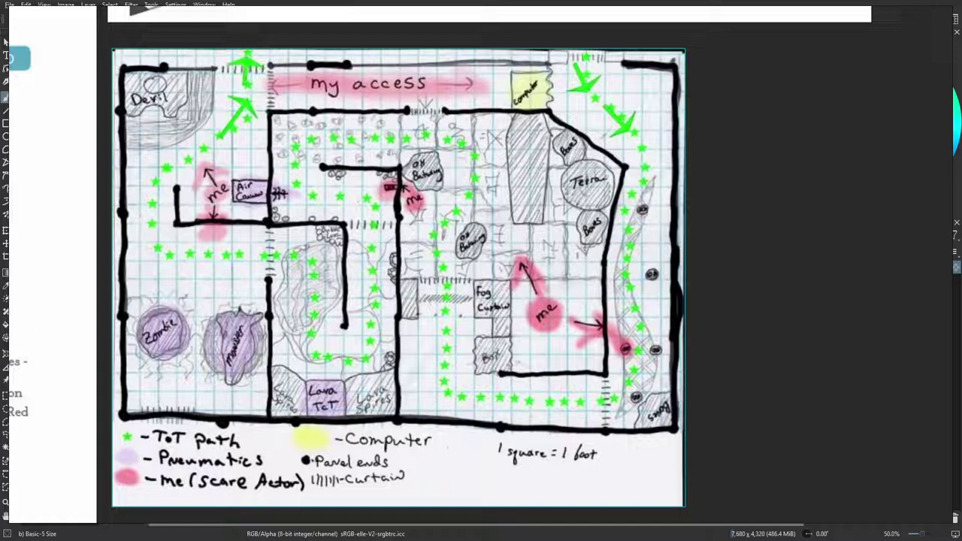
On the store floor plan, draw an entry arrow beside the cashier and outline the fast food area and the cooler and freezer doors
middle_drag(363, 495, 494, 124)
middle_drag(352, 238, 541, 89)
scroll(266, 300, down, 3)
middle_drag(52, 429, 161, 363)
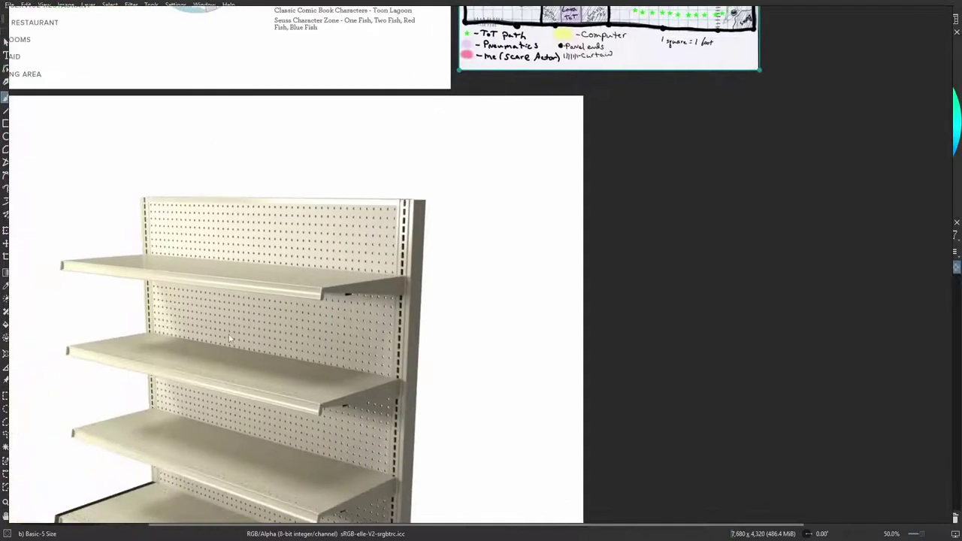
middle_drag(252, 418, 369, 241)
middle_drag(366, 312, 351, 88)
scroll(343, 344, down, 6)
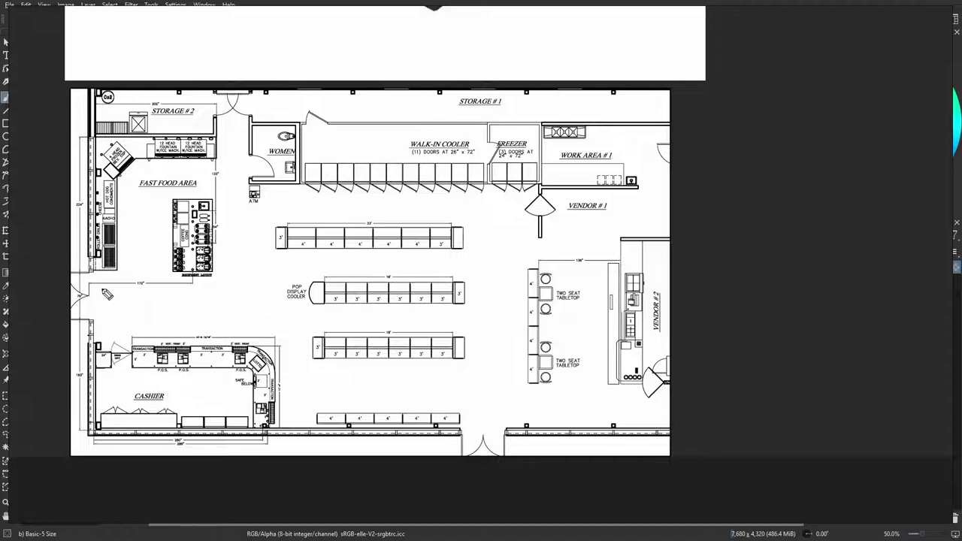
drag(76, 296, 106, 299)
drag(104, 290, 120, 292)
mouse_move(98, 138)
mouse_down()
mouse_move(209, 265)
mouse_move(194, 127)
mouse_move(87, 153)
mouse_up()
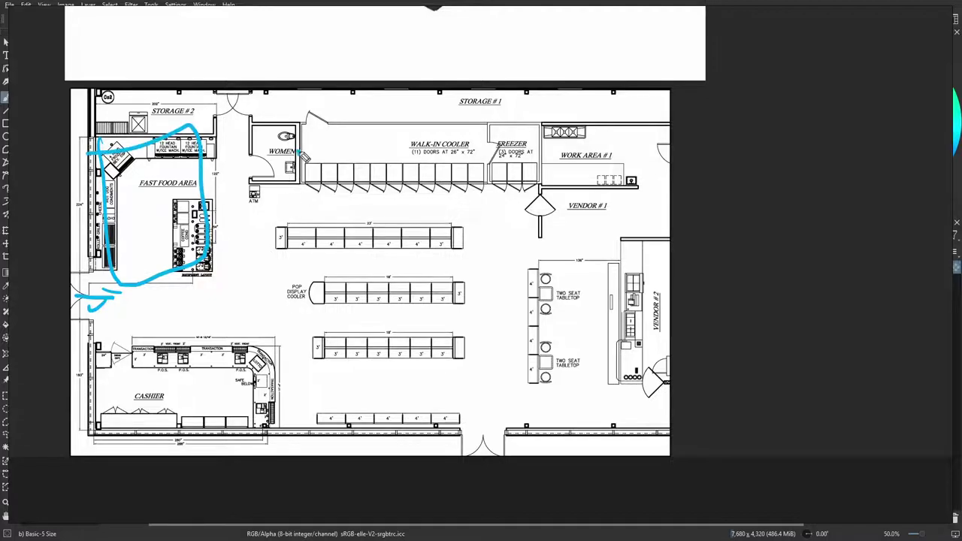
mouse_move(297, 143)
mouse_down()
mouse_move(518, 192)
mouse_move(500, 154)
mouse_move(357, 167)
mouse_up()
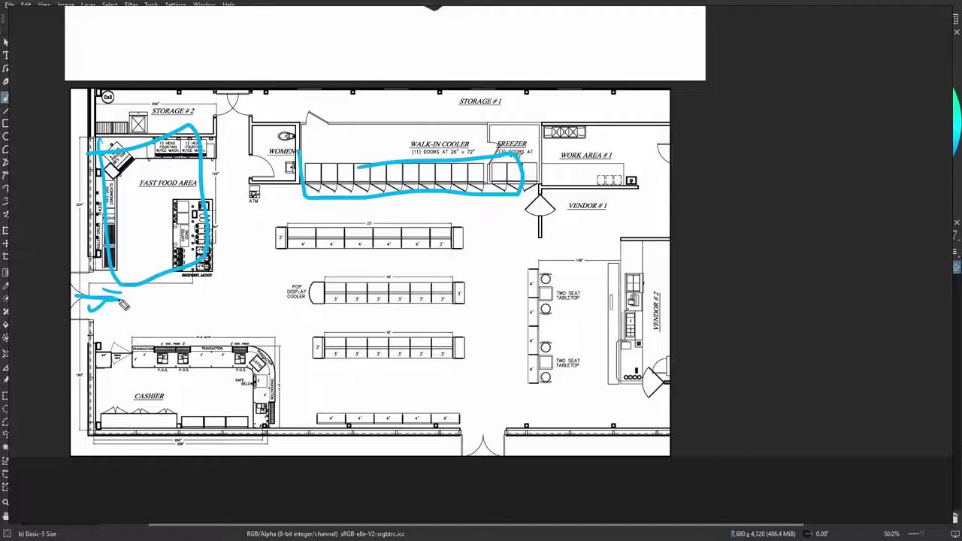
Draw walking routes from the cashier-side entrance through the shelf aisles to the walk-in cooler, Vendor #1, the two-seat tabletops and Vendor #2
drag(122, 304, 412, 251)
mouse_move(113, 302)
mouse_down()
mouse_move(380, 326)
mouse_move(227, 328)
mouse_move(383, 390)
mouse_up()
mouse_move(118, 305)
mouse_down()
mouse_move(278, 218)
mouse_move(526, 191)
mouse_up()
mouse_move(194, 299)
mouse_down()
mouse_move(504, 262)
mouse_move(591, 235)
mouse_up()
mouse_move(160, 307)
mouse_down()
mouse_move(529, 331)
mouse_move(565, 398)
mouse_move(584, 302)
mouse_up()
mouse_move(383, 390)
mouse_down()
mouse_move(612, 364)
mouse_move(601, 323)
mouse_up()
drag(546, 391, 667, 387)
Draw routes from the store's lower entrance towards the tabletops and Vendor #1, and clear all the annotations
mouse_move(488, 455)
mouse_down()
mouse_move(522, 413)
mouse_move(587, 282)
mouse_up()
mouse_move(499, 448)
mouse_down()
mouse_move(549, 263)
mouse_move(613, 197)
mouse_up()
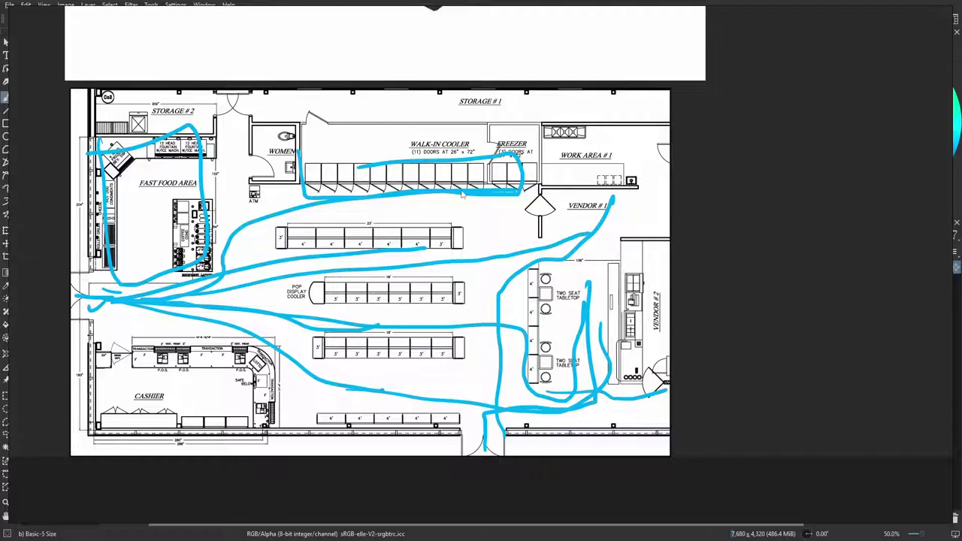
scroll(30, 446, up, 3)
key(Escape)
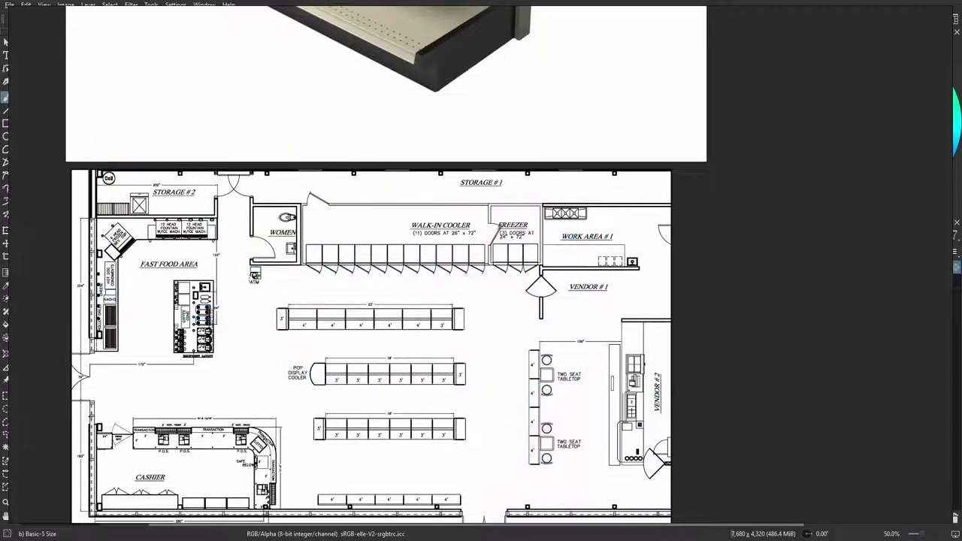
Trace the haunted maze's entry path down the outer corridor and along the lower wall towards the fog curtain
middle_drag(430, 112, 411, 355)
scroll(411, 354, down, 5)
middle_drag(521, 135, 404, 347)
ctrl+scroll(404, 347, up, 5)
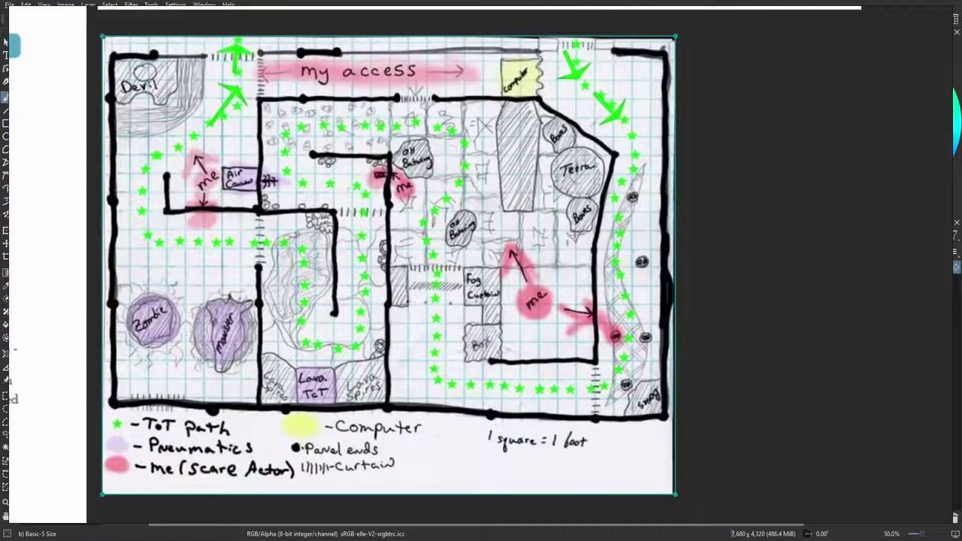
mouse_move(583, 85)
mouse_down()
mouse_move(625, 154)
mouse_move(633, 302)
mouse_move(623, 379)
mouse_move(527, 387)
mouse_move(443, 365)
mouse_move(438, 330)
mouse_move(451, 368)
mouse_up()
Sketch rooms and connecting passages inside the maze's inner area, around the fog curtain, the scare actor and Tetra
drag(452, 319, 482, 315)
mouse_move(511, 284)
mouse_down()
mouse_move(501, 299)
mouse_move(515, 299)
mouse_move(504, 299)
mouse_move(518, 324)
mouse_move(507, 358)
mouse_move(478, 346)
mouse_up()
drag(474, 272, 487, 287)
mouse_move(551, 274)
mouse_down()
mouse_move(562, 299)
mouse_move(536, 290)
mouse_up()
drag(584, 277, 586, 306)
drag(568, 351, 536, 345)
mouse_move(550, 273)
mouse_down()
mouse_move(539, 216)
mouse_move(553, 164)
mouse_move(590, 216)
mouse_move(559, 214)
mouse_move(542, 324)
mouse_move(451, 309)
mouse_move(532, 235)
mouse_move(529, 216)
mouse_move(521, 228)
mouse_move(530, 229)
mouse_up()
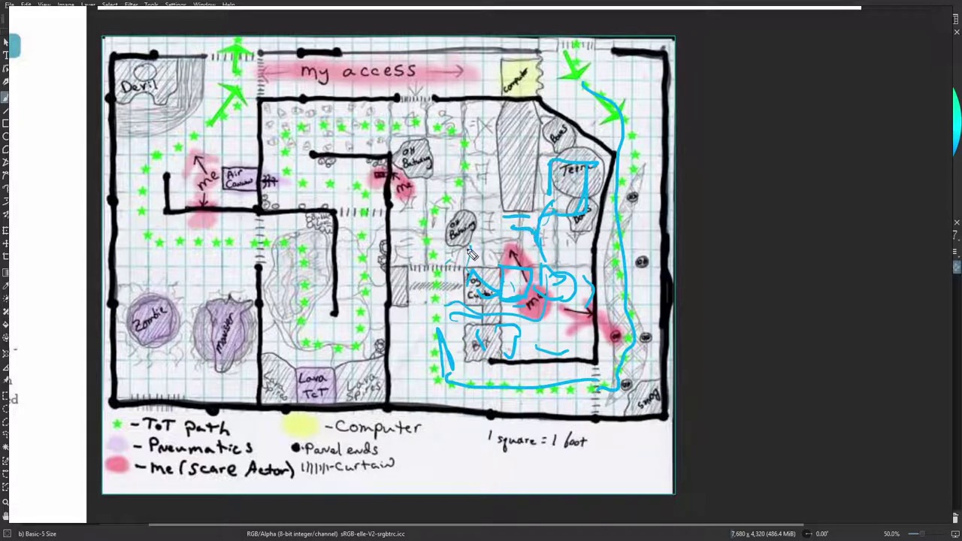
Sketch and label further rooms beside the path between the fog curtain and the curtain below "my access"
mouse_move(436, 325)
mouse_down()
mouse_move(435, 249)
mouse_move(412, 240)
mouse_move(434, 266)
mouse_up()
mouse_move(396, 188)
mouse_down()
mouse_move(418, 182)
mouse_move(424, 213)
mouse_up()
drag(450, 183, 461, 183)
mouse_move(464, 154)
mouse_down()
mouse_move(465, 183)
mouse_move(497, 193)
mouse_up()
mouse_move(433, 177)
mouse_down()
mouse_move(449, 175)
mouse_move(447, 133)
mouse_up()
mouse_move(443, 143)
mouse_down()
mouse_move(420, 143)
mouse_move(390, 174)
mouse_up()
drag(499, 152, 496, 169)
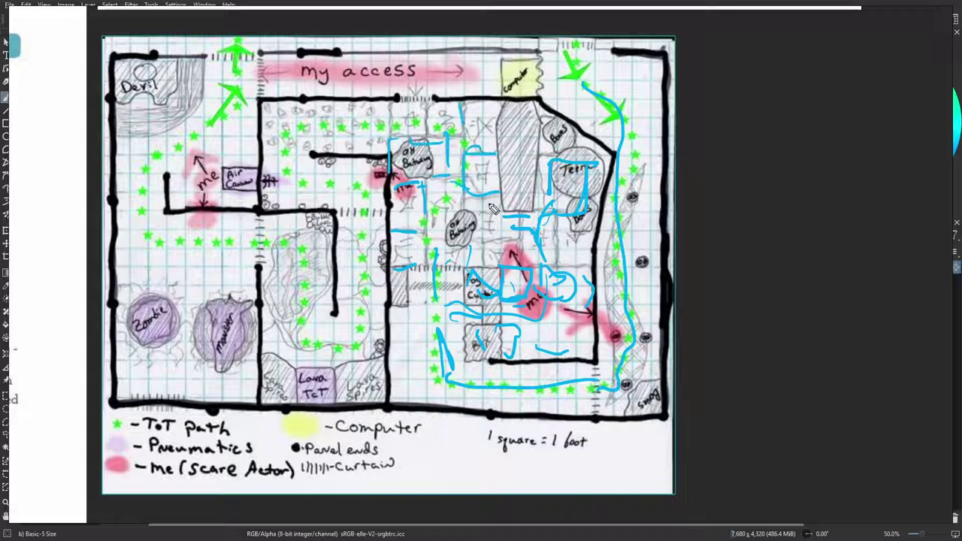
mouse_move(505, 239)
mouse_down()
mouse_move(476, 248)
mouse_move(469, 271)
mouse_up()
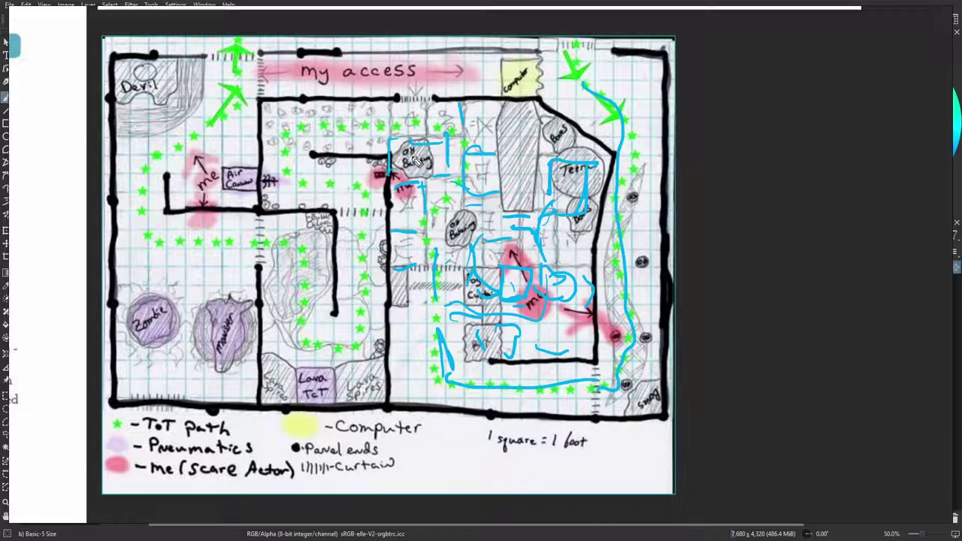
mouse_move(446, 175)
mouse_down()
mouse_move(463, 163)
mouse_move(443, 118)
mouse_up()
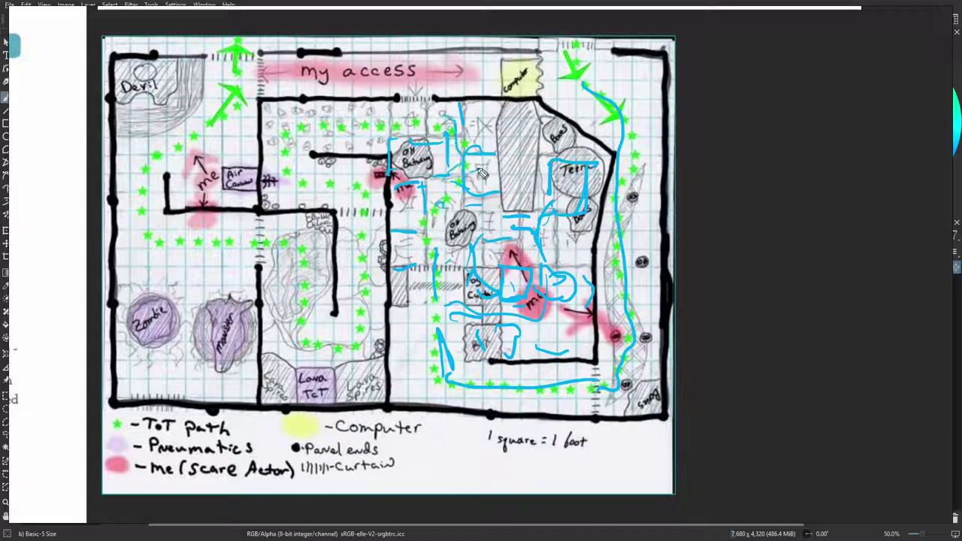
drag(487, 169, 487, 185)
drag(488, 241, 484, 232)
Trace the path around the inner wall down to the Lava ToT section, and box and scribble over that section
mouse_move(455, 120)
mouse_down()
mouse_move(280, 130)
mouse_move(304, 179)
mouse_move(351, 226)
mouse_move(361, 276)
mouse_move(376, 278)
mouse_move(354, 301)
mouse_move(374, 310)
mouse_move(391, 270)
mouse_move(391, 301)
mouse_move(419, 298)
mouse_up()
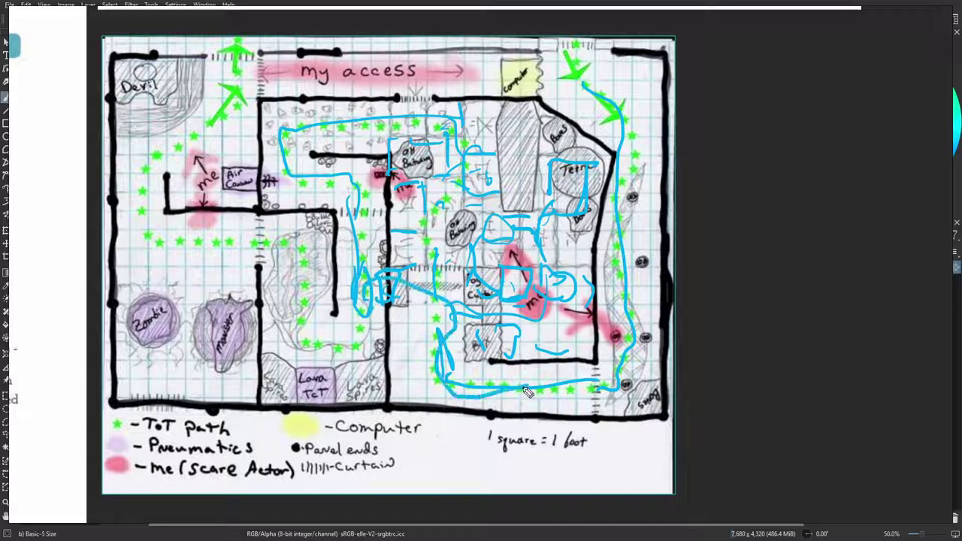
drag(353, 316, 322, 347)
mouse_move(266, 404)
mouse_down()
mouse_move(254, 354)
mouse_move(387, 349)
mouse_move(325, 404)
mouse_move(267, 406)
mouse_move(284, 384)
mouse_move(274, 374)
mouse_move(308, 387)
mouse_move(376, 369)
mouse_move(337, 409)
mouse_up()
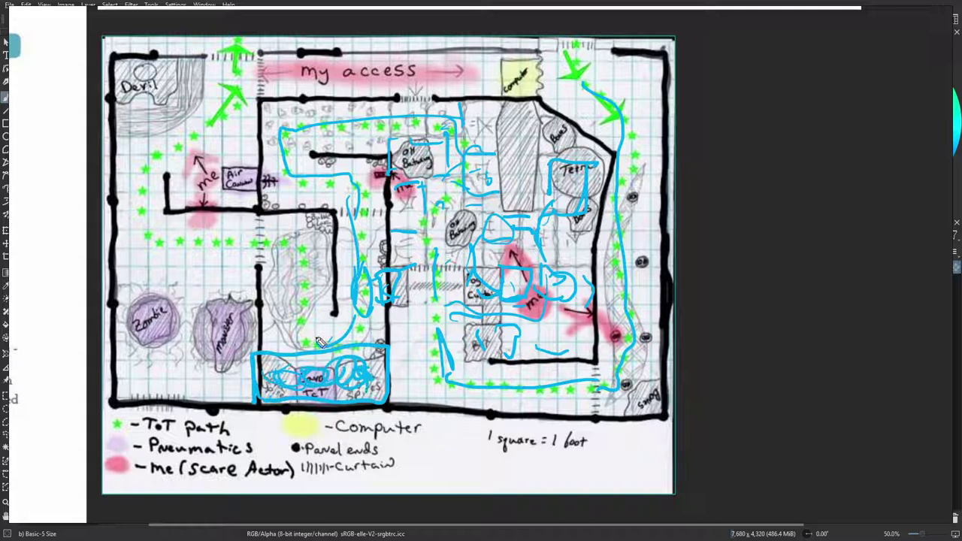
mouse_move(304, 368)
mouse_down()
mouse_move(327, 387)
mouse_move(353, 379)
mouse_move(277, 367)
mouse_move(288, 374)
mouse_up()
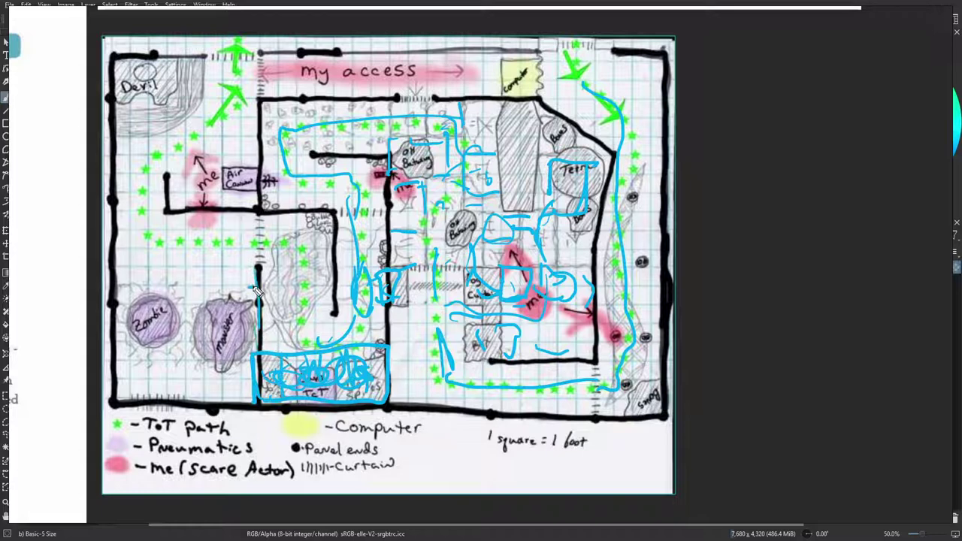
Box the Zombie and Monster area of the maze and write BOSS across it
mouse_move(256, 286)
mouse_down()
mouse_move(138, 303)
mouse_move(230, 292)
mouse_up()
mouse_move(103, 298)
mouse_down()
mouse_move(127, 374)
mouse_move(239, 378)
mouse_up()
drag(231, 294, 240, 383)
drag(151, 323, 153, 354)
drag(152, 323, 155, 354)
drag(182, 323, 189, 347)
Trace the last stretch of the maze path past the Devil to the exit, and clear all the annotations
mouse_move(218, 259)
mouse_down()
mouse_move(154, 167)
mouse_move(239, 51)
mouse_up()
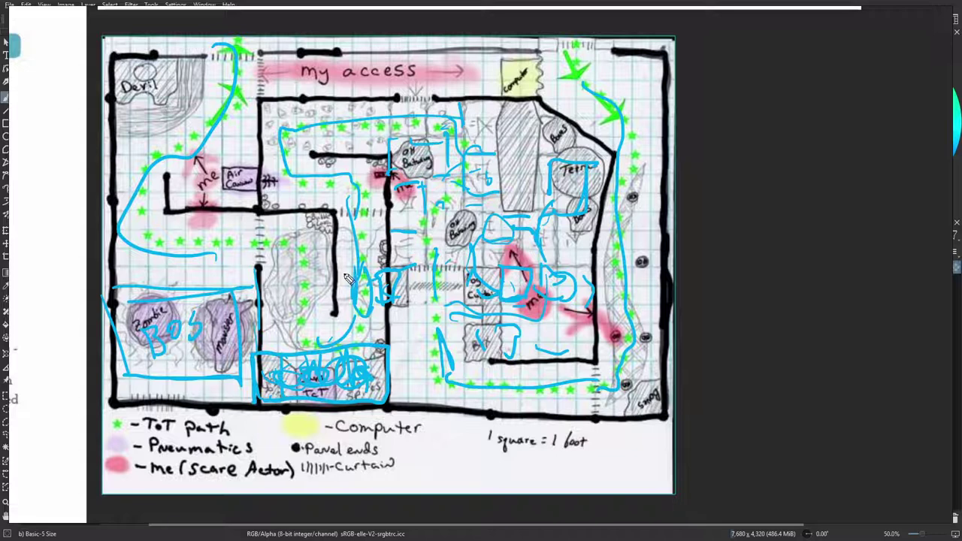
key(Delete)
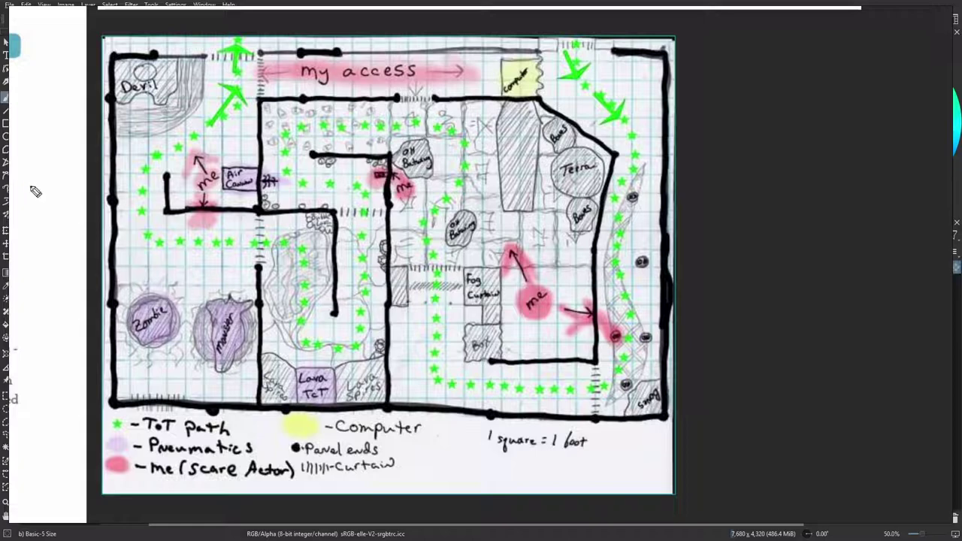
Examine the shelf picture and the aisle layout of the store floor plan again
scroll(373, 303, down, 4)
middle_drag(373, 304, 513, 133)
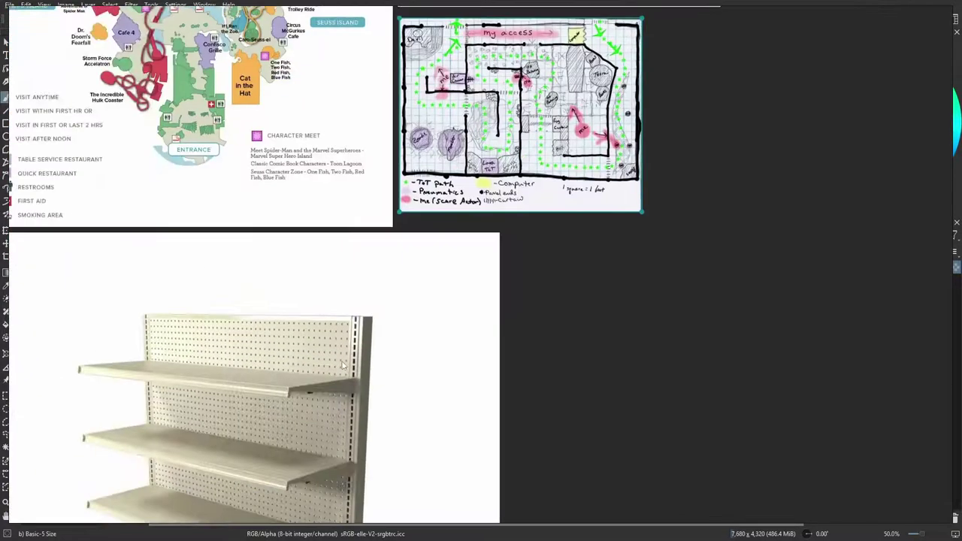
middle_drag(300, 422, 416, 295)
scroll(415, 295, down, 1)
scroll(416, 296, down, 2)
middle_drag(458, 391, 395, 124)
scroll(307, 272, up, 4)
scroll(441, 313, down, 3)
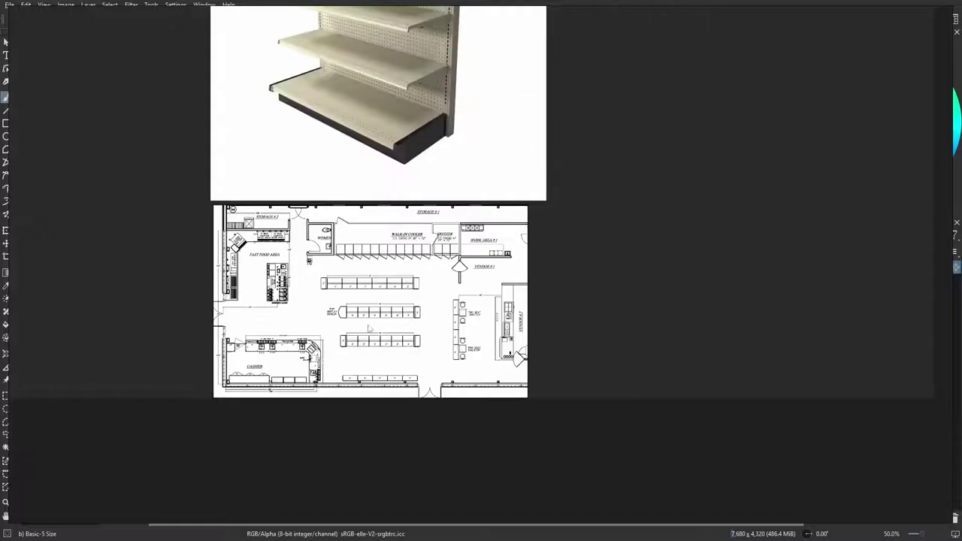
middle_drag(471, 341, 502, 255)
scroll(504, 243, up, 2)
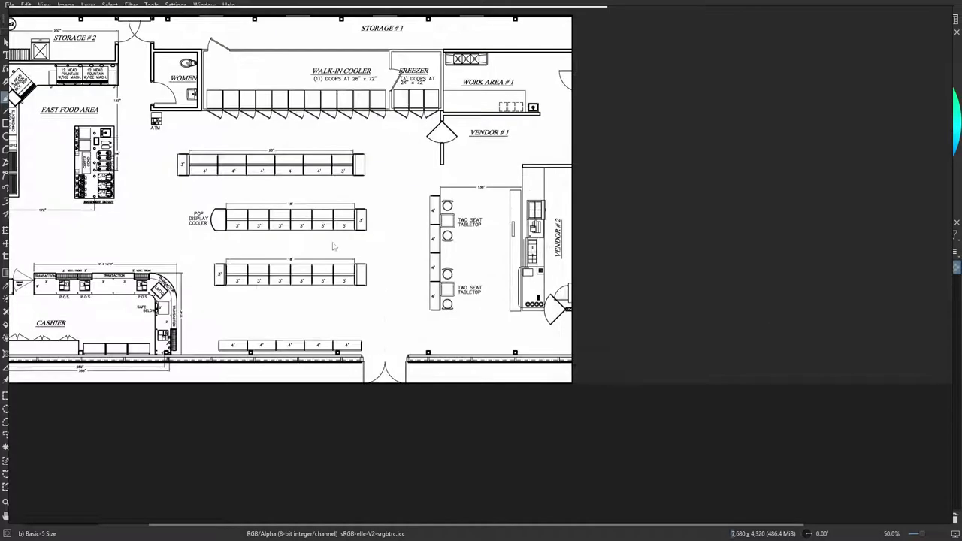
middle_drag(331, 251, 427, 404)
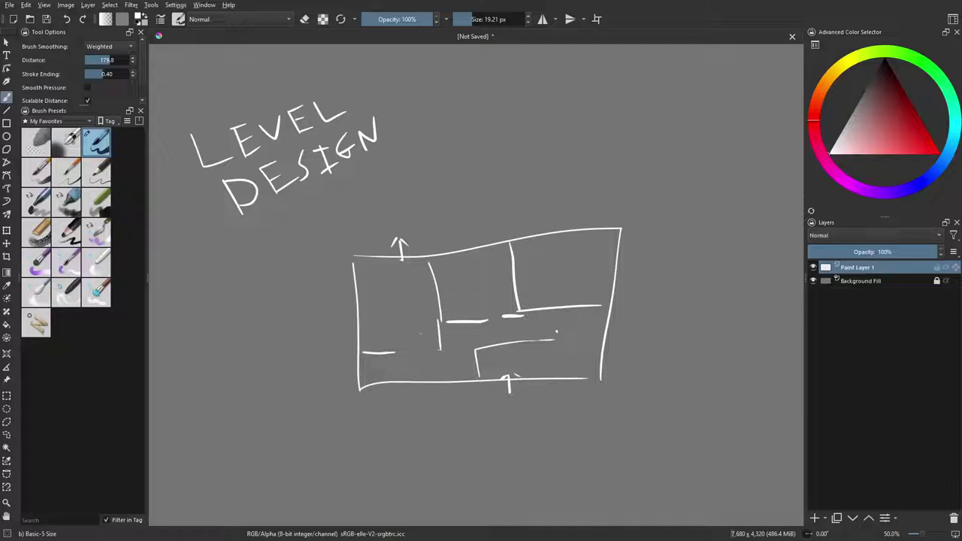
In the Level Design sketch, add door marks at the entrance and upper-right room, and draw passage lines leading towards the exit
mouse_move(507, 174)
middle_down()
mouse_move(354, 155)
mouse_move(530, 103)
mouse_move(517, 78)
middle_up()
scroll(522, 149, up, 1)
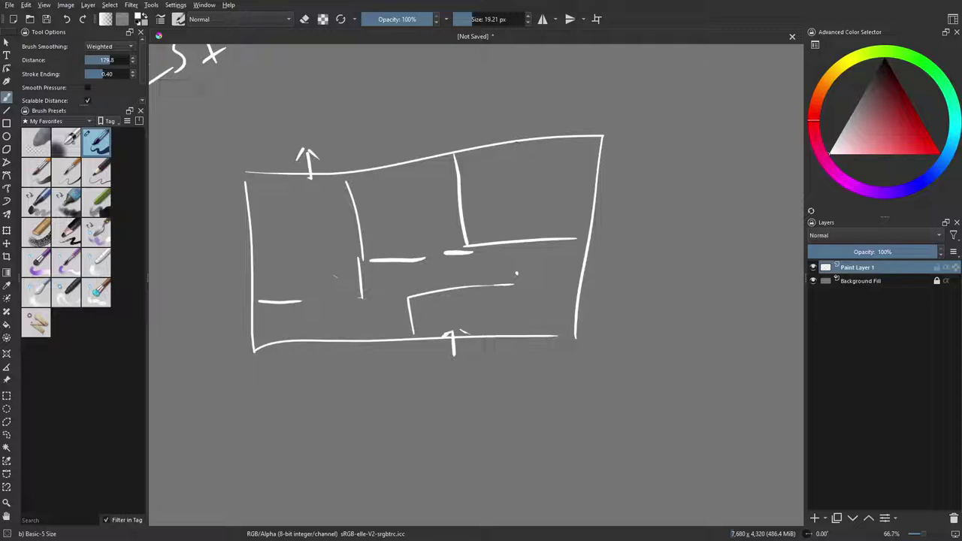
drag(434, 334, 435, 355)
mouse_move(474, 326)
mouse_down()
mouse_move(475, 355)
mouse_move(453, 334)
mouse_move(505, 309)
mouse_up()
mouse_move(521, 232)
mouse_down()
mouse_move(522, 248)
mouse_move(553, 244)
mouse_move(535, 239)
mouse_up()
drag(529, 275, 504, 271)
mouse_move(434, 228)
mouse_down()
mouse_move(441, 269)
mouse_move(411, 283)
mouse_up()
mouse_move(412, 275)
mouse_down()
mouse_move(375, 285)
mouse_move(331, 320)
mouse_up()
drag(320, 316, 301, 176)
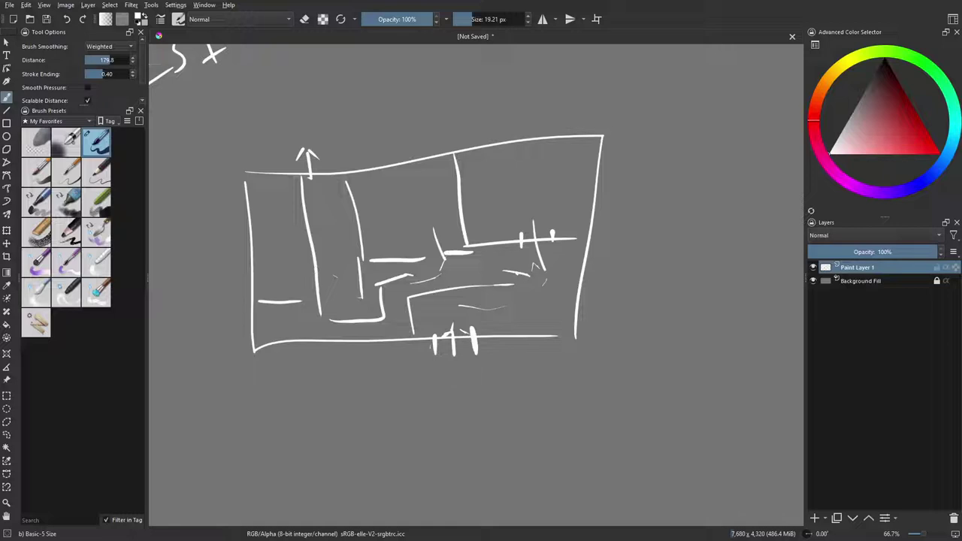
Trace the full route from the level sketch's entrance to its exit, and undo the last strokes
mouse_move(455, 329)
mouse_down()
mouse_move(455, 363)
mouse_move(332, 190)
mouse_move(323, 141)
mouse_up()
key(ctrl+z)
key(ctrl+z)
Draw a large four-sided room outline in the empty canvas area to the right of the first level sketch
scroll(463, 251, down, 4)
scroll(419, 262, up, 2)
middle_drag(572, 278, 195, 269)
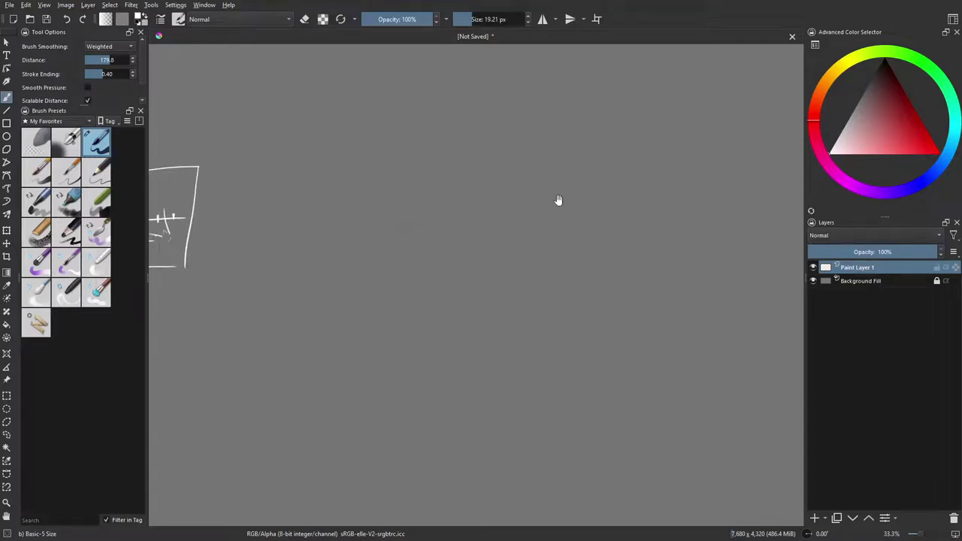
mouse_move(544, 199)
middle_down()
mouse_move(432, 266)
mouse_move(423, 240)
middle_up()
middle_drag(342, 207, 441, 197)
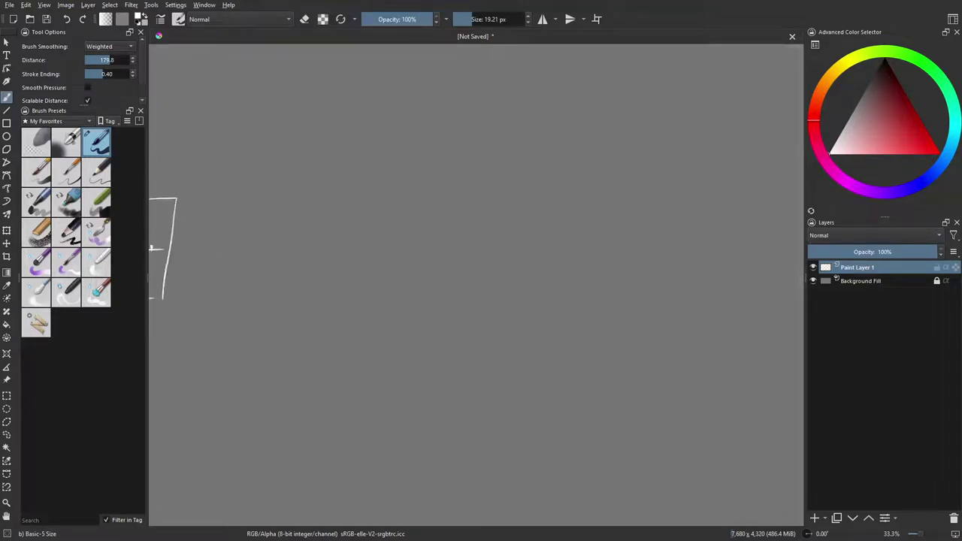
mouse_move(316, 105)
mouse_down()
mouse_move(325, 398)
mouse_move(351, 111)
mouse_move(633, 95)
mouse_up()
drag(325, 395, 659, 358)
drag(632, 97, 662, 363)
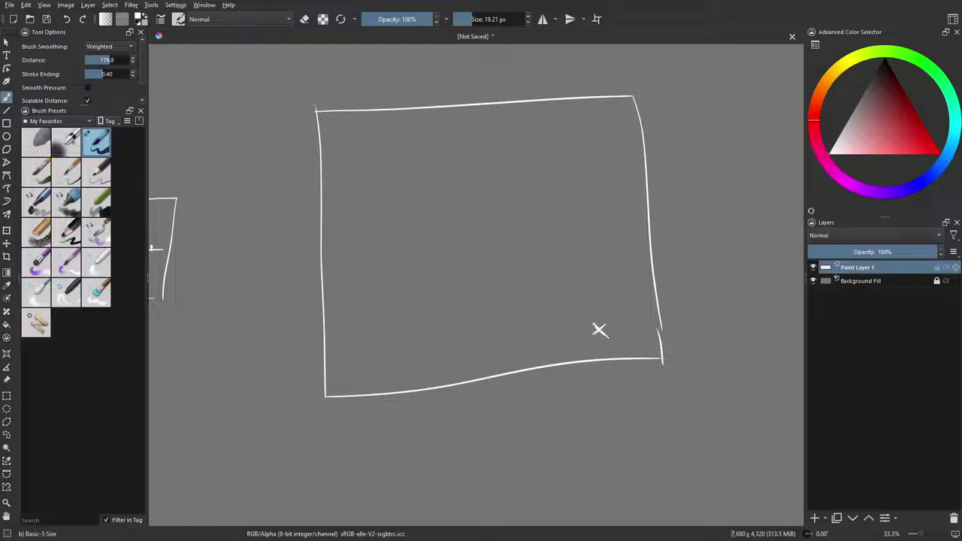
Draw a round starting room at the lower-right X, with a curved corridor leading up to a second round room
mouse_move(594, 275)
mouse_down()
mouse_move(542, 324)
mouse_move(593, 275)
mouse_move(558, 307)
mouse_move(618, 288)
mouse_move(579, 276)
mouse_move(600, 329)
mouse_up()
mouse_move(577, 269)
mouse_down()
mouse_move(586, 240)
mouse_move(602, 236)
mouse_move(562, 178)
mouse_move(598, 189)
mouse_move(605, 235)
mouse_up()
mouse_move(555, 169)
mouse_down()
mouse_move(576, 192)
mouse_move(586, 169)
mouse_up()
mouse_move(609, 201)
mouse_down()
mouse_move(597, 143)
mouse_move(581, 142)
mouse_move(610, 161)
mouse_move(556, 179)
mouse_move(563, 187)
mouse_up()
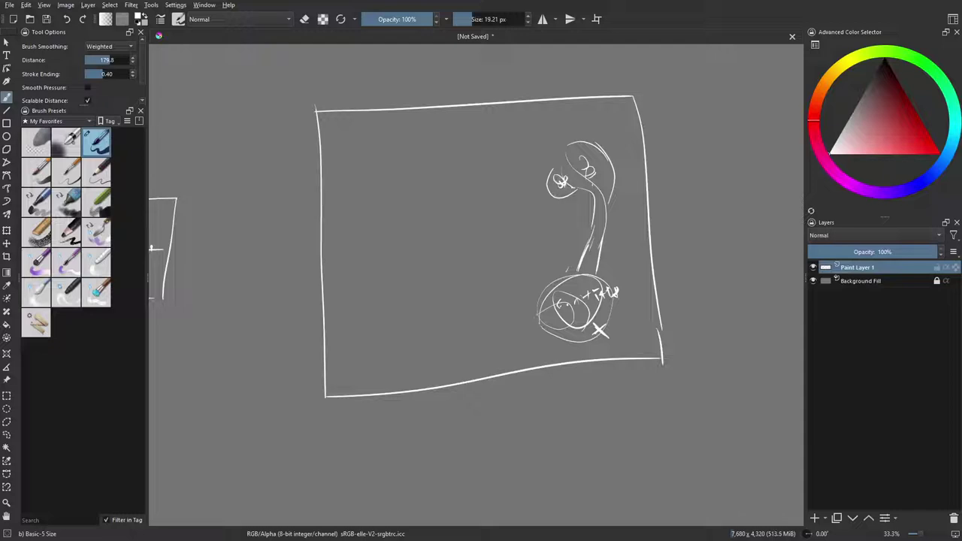
Add side openings around the upper-right round room and branch a passage from its corridor to a square room
mouse_move(561, 151)
mouse_down()
mouse_move(567, 161)
mouse_move(548, 165)
mouse_up()
drag(540, 212, 589, 243)
drag(555, 213, 595, 239)
mouse_move(476, 173)
mouse_down()
mouse_move(493, 226)
mouse_move(525, 157)
mouse_up()
drag(490, 225, 535, 214)
mouse_move(525, 158)
mouse_down()
mouse_move(546, 214)
mouse_move(565, 220)
mouse_up()
mouse_move(599, 142)
mouse_down()
mouse_move(605, 153)
mouse_move(596, 129)
mouse_move(597, 148)
mouse_move(627, 161)
mouse_move(614, 186)
mouse_up()
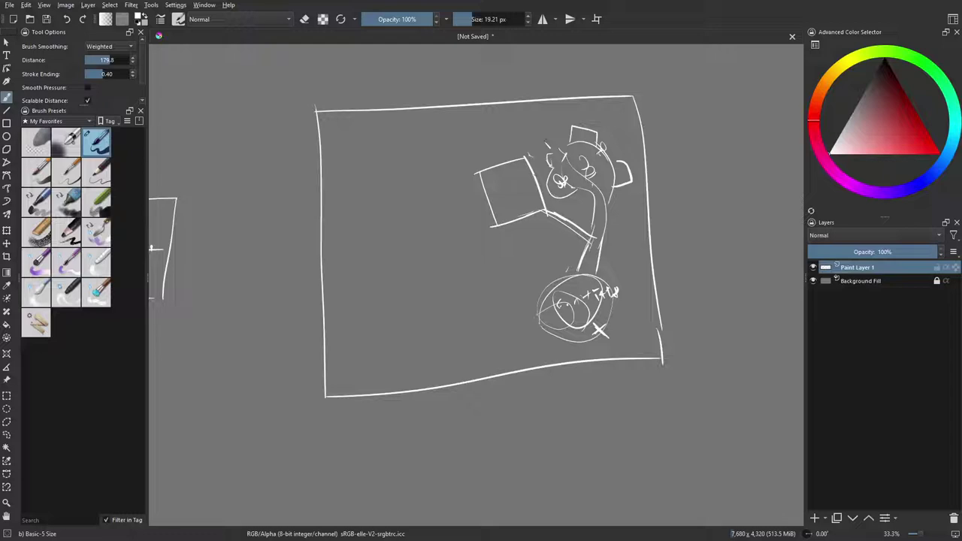
Draw a bent passage down from the square room through two small rooms into a long corridor ending at an X
mouse_move(516, 224)
mouse_down()
mouse_move(554, 248)
mouse_move(517, 283)
mouse_up()
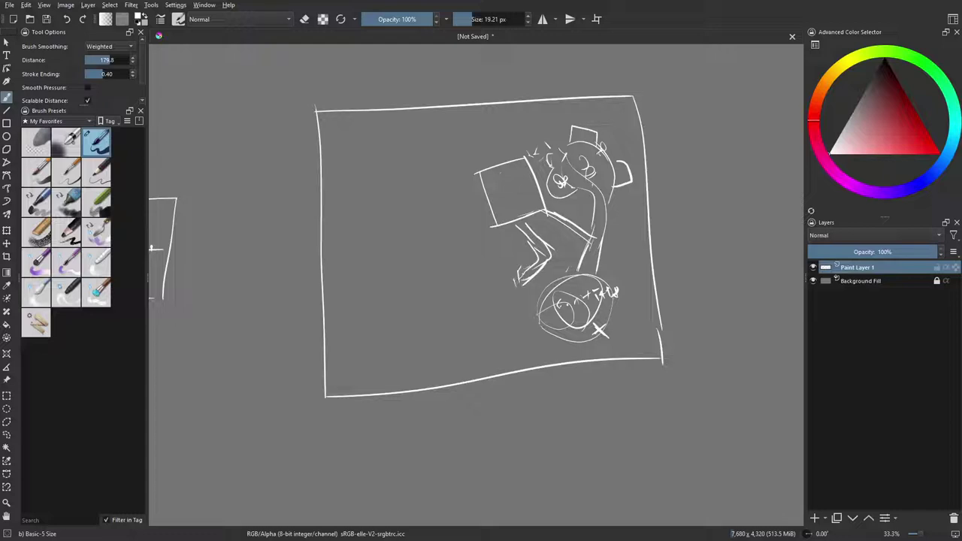
mouse_move(475, 273)
mouse_down()
mouse_move(508, 266)
mouse_move(485, 317)
mouse_up()
mouse_move(502, 267)
mouse_down()
mouse_move(509, 317)
mouse_move(525, 311)
mouse_move(526, 342)
mouse_move(496, 359)
mouse_move(541, 351)
mouse_move(495, 341)
mouse_move(495, 349)
mouse_move(440, 363)
mouse_move(505, 343)
mouse_up()
mouse_move(422, 352)
mouse_down()
mouse_move(460, 363)
mouse_move(424, 344)
mouse_up()
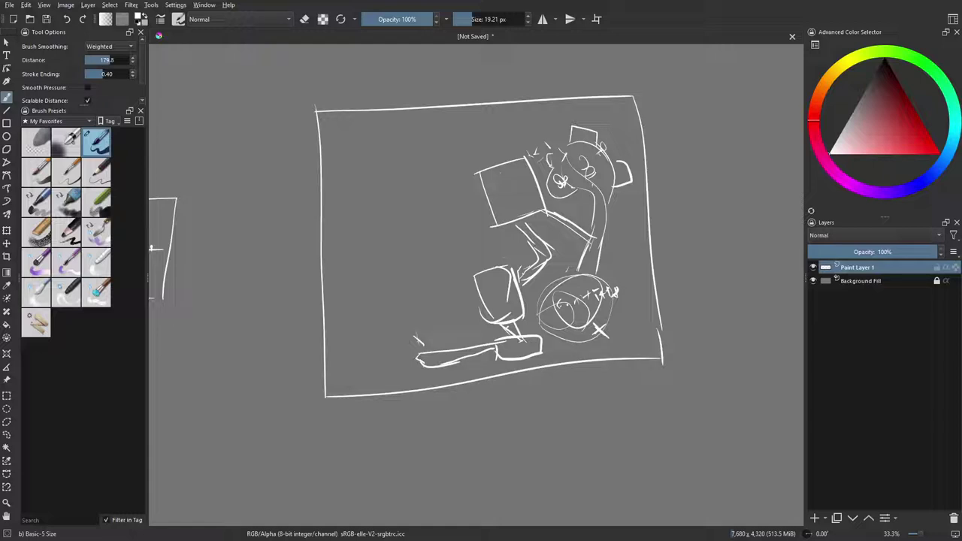
drag(418, 342, 415, 355)
Outline a wide room at the long corridor's end in the lower-left area, and undo the last strokes
mouse_move(362, 314)
mouse_down()
mouse_move(364, 339)
mouse_move(418, 350)
mouse_move(430, 305)
mouse_move(445, 342)
mouse_move(415, 347)
mouse_up()
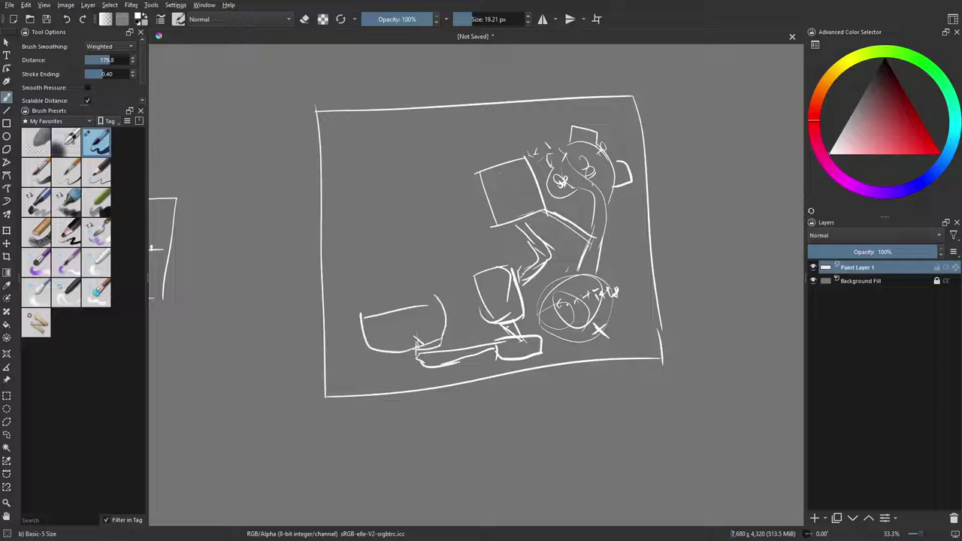
drag(350, 316, 435, 295)
mouse_move(355, 317)
mouse_down()
mouse_move(365, 352)
mouse_move(418, 359)
mouse_move(387, 289)
mouse_up()
key(ctrl+z)
key(ctrl+z)
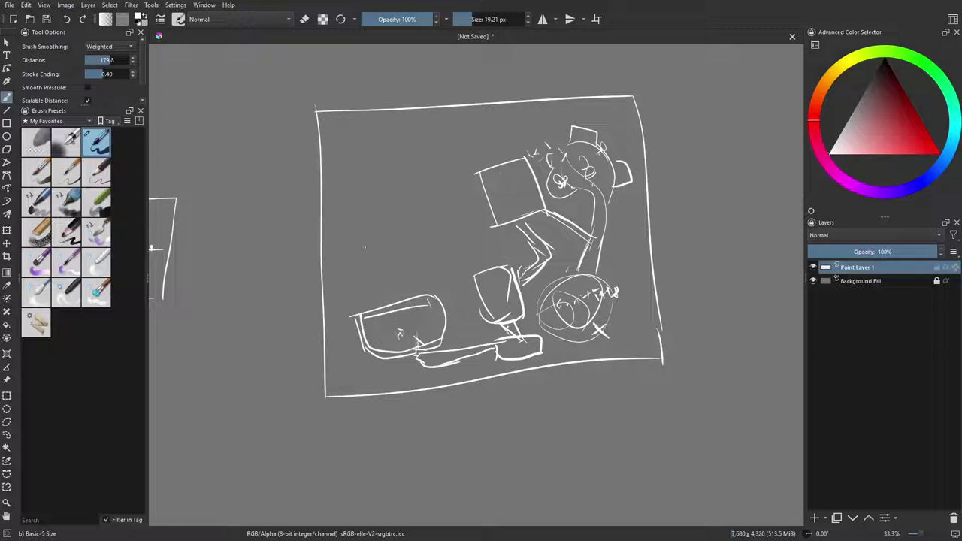
Draw a narrow cross-hatched ladder passage rising from the top of the lower-left room
mouse_move(365, 246)
mouse_down()
mouse_move(384, 311)
mouse_move(363, 318)
mouse_up()
mouse_move(362, 258)
mouse_down()
mouse_move(371, 250)
mouse_move(372, 265)
mouse_up()
mouse_move(374, 256)
mouse_down()
mouse_move(365, 268)
mouse_move(378, 279)
mouse_up()
mouse_move(376, 266)
mouse_down()
mouse_move(368, 279)
mouse_move(382, 303)
mouse_move(373, 313)
mouse_up()
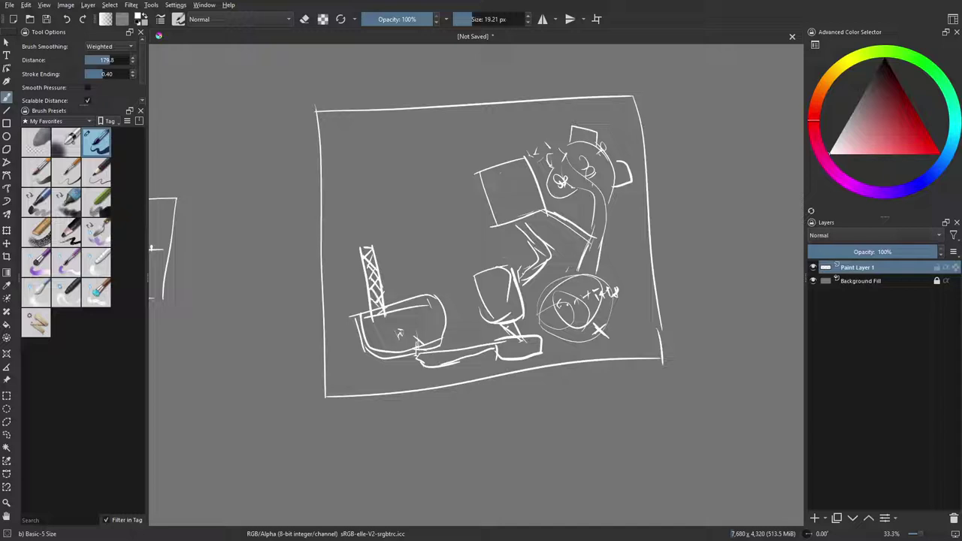
Draw a path from the ladder's top to the square room, adding a small inner square and an adjoining room
drag(370, 254, 487, 224)
mouse_move(485, 185)
mouse_down()
mouse_move(506, 180)
mouse_move(514, 203)
mouse_move(488, 216)
mouse_move(502, 219)
mouse_move(504, 209)
mouse_up()
mouse_move(474, 180)
mouse_down()
mouse_move(449, 193)
mouse_move(466, 248)
mouse_move(479, 244)
mouse_up()
drag(449, 197, 460, 224)
mouse_move(479, 239)
mouse_down()
mouse_move(502, 230)
mouse_move(472, 260)
mouse_move(499, 251)
mouse_up()
drag(502, 227, 479, 269)
Draw a return passage from the middle rooms to a new room right of the ladder
drag(479, 269, 433, 284)
mouse_move(500, 263)
mouse_down()
mouse_move(432, 264)
mouse_move(430, 281)
mouse_up()
mouse_move(390, 221)
mouse_down()
mouse_move(411, 279)
mouse_move(443, 272)
mouse_up()
mouse_move(397, 235)
mouse_down()
mouse_move(403, 252)
mouse_move(414, 218)
mouse_move(447, 269)
mouse_move(423, 270)
mouse_up()
mouse_move(429, 272)
mouse_down()
mouse_move(419, 277)
mouse_move(496, 262)
mouse_up()
mouse_move(439, 281)
mouse_down()
mouse_move(480, 269)
mouse_move(443, 278)
mouse_up()
Draw a large round room with concentric circles in the sketch's upper-left corner and trace onward strokes to its right
drag(430, 261, 438, 256)
drag(404, 198, 413, 212)
mouse_move(375, 153)
mouse_down()
mouse_move(368, 213)
mouse_move(381, 212)
mouse_up()
mouse_move(389, 142)
mouse_down()
mouse_move(368, 210)
mouse_move(379, 216)
mouse_up()
mouse_move(376, 131)
mouse_down()
mouse_move(369, 221)
mouse_move(389, 218)
mouse_up()
drag(352, 175, 376, 212)
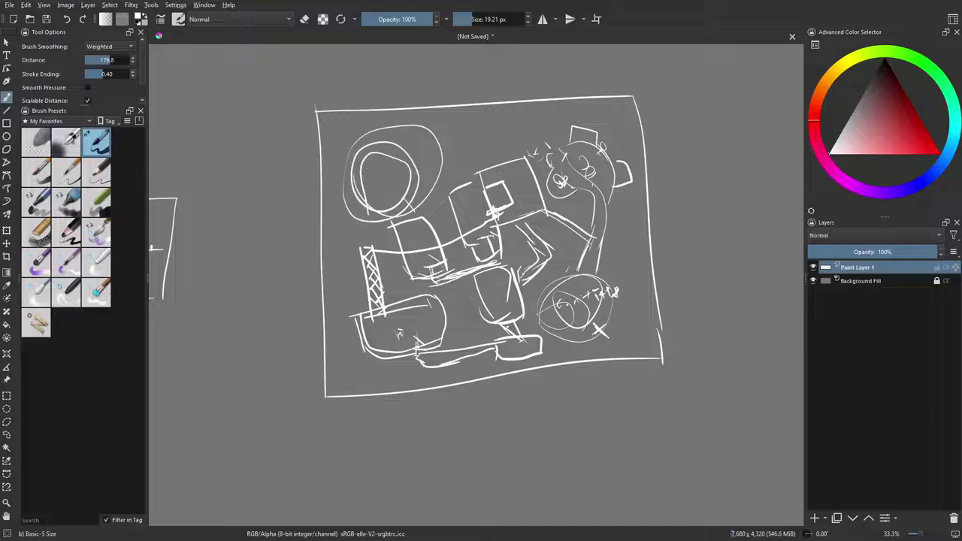
drag(369, 165, 368, 185)
mouse_move(386, 169)
mouse_down()
mouse_move(411, 173)
mouse_move(459, 158)
mouse_move(460, 139)
mouse_move(458, 148)
mouse_up()
mouse_move(456, 149)
mouse_down()
mouse_move(464, 159)
mouse_move(468, 144)
mouse_up()
click(480, 143)
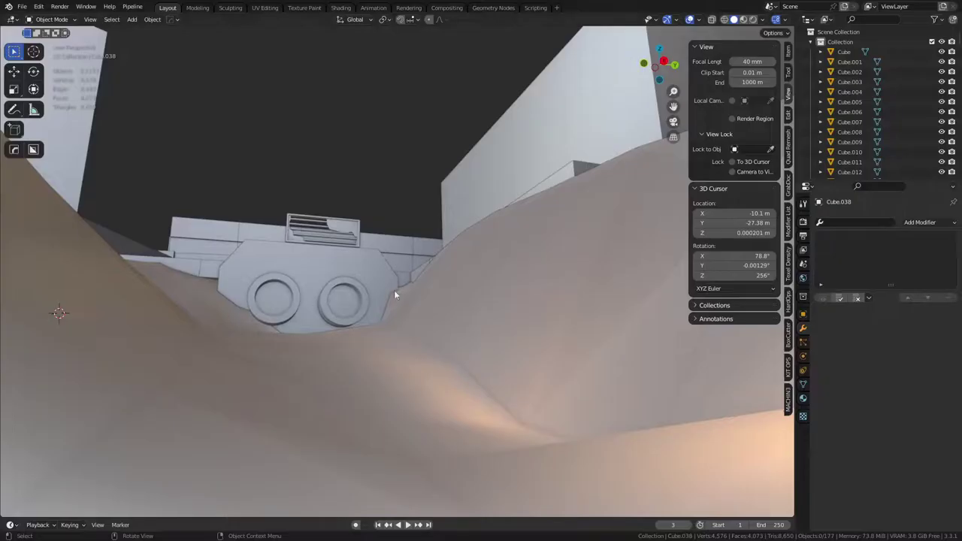
Switch to Blender and examine the blockout level's terrain trench, the twin-pipe structure and the ledge beside it
key(shift+grave)
key(e)
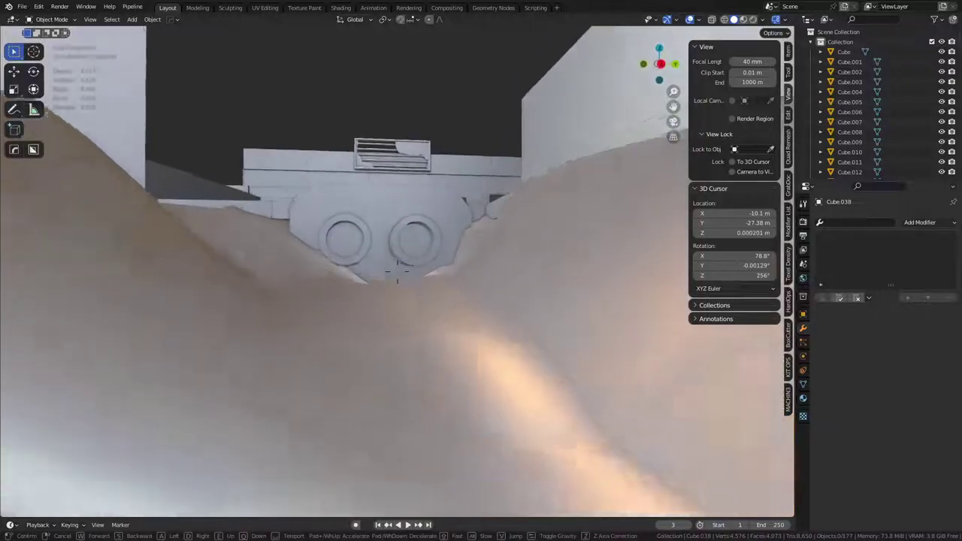
key(s)
key(s)
key(e)
key(d)
key(d)
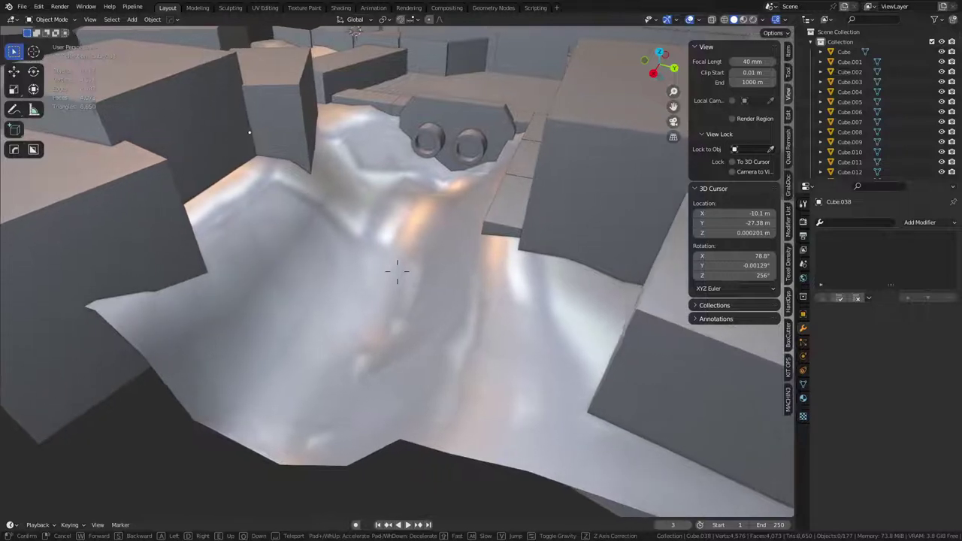
key(w)
key(w)
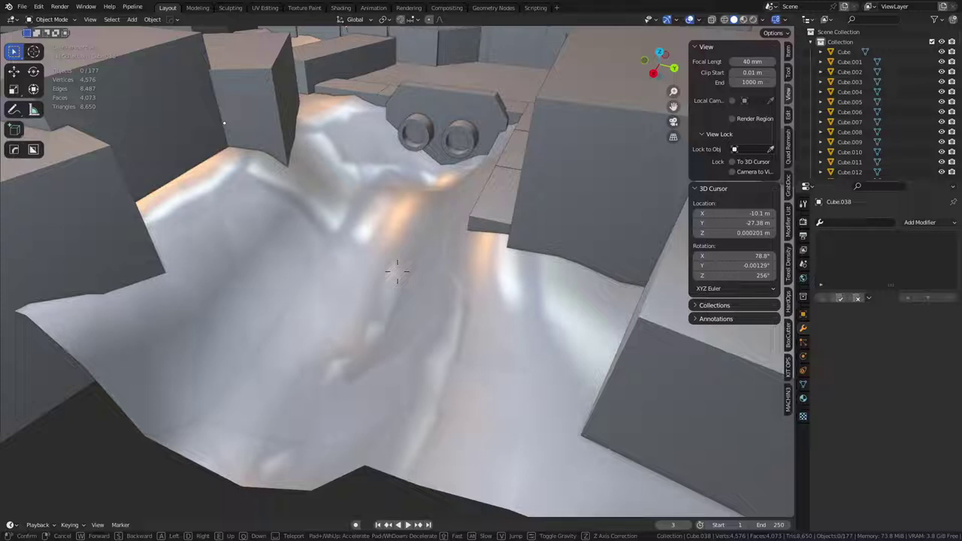
key(w)
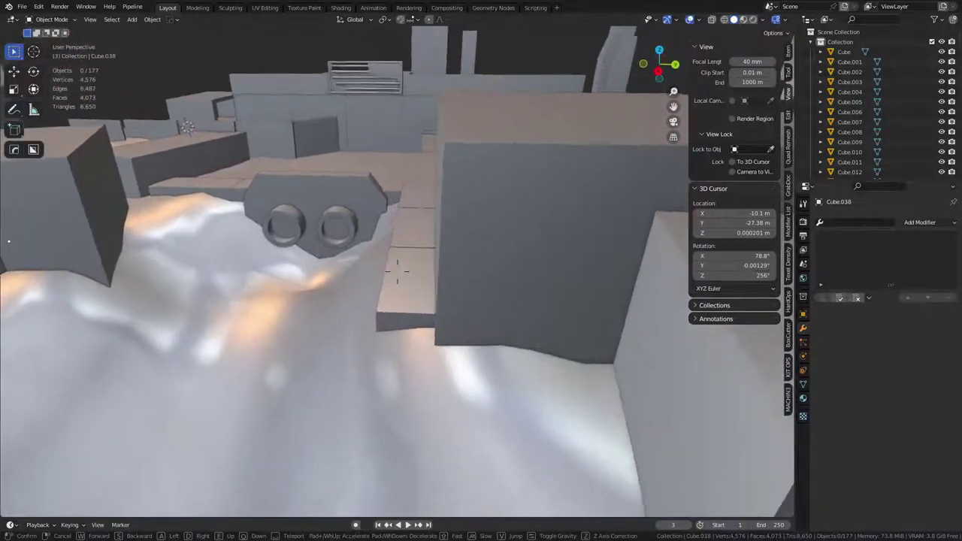
key(w)
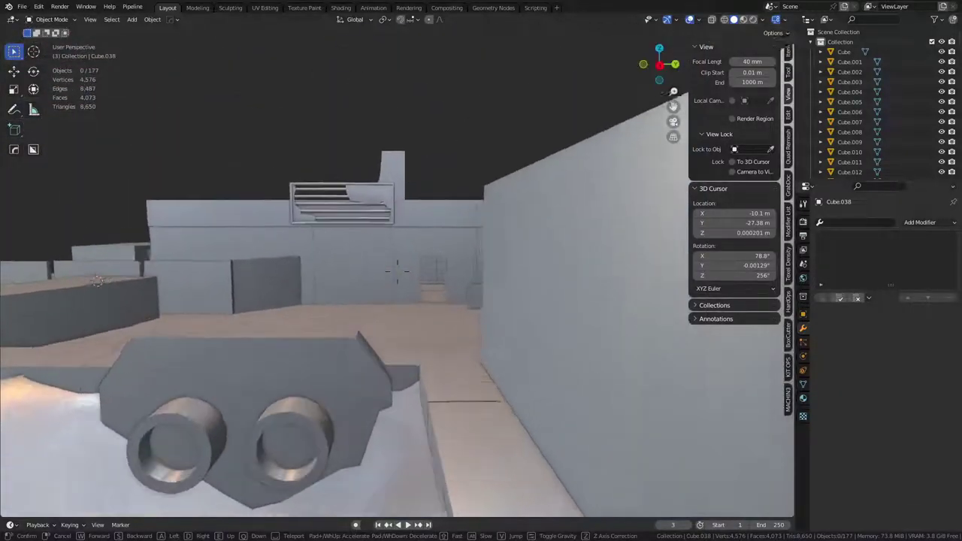
key(w)
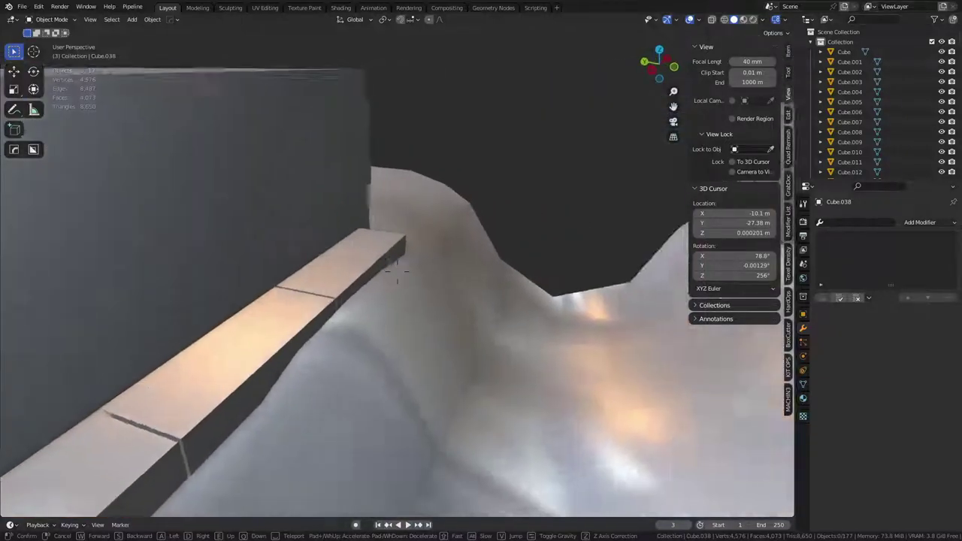
click(397, 276)
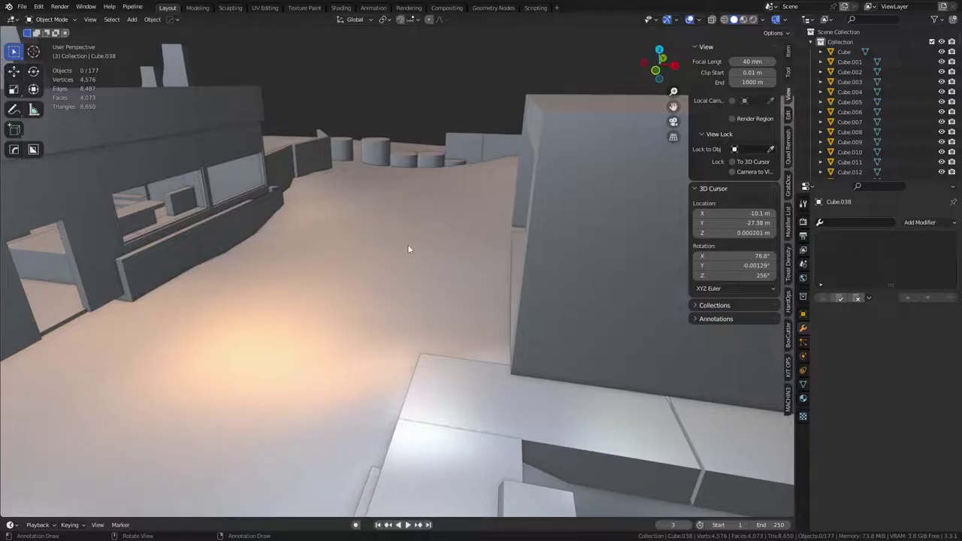
Examine the route from the open street back through the trench start towards the twin-pipe structure at ground level
scroll(421, 245, down, 2)
middle_drag(429, 243, 333, 266)
middle_drag(458, 252, 436, 226)
key(shift+grave)
key(w)
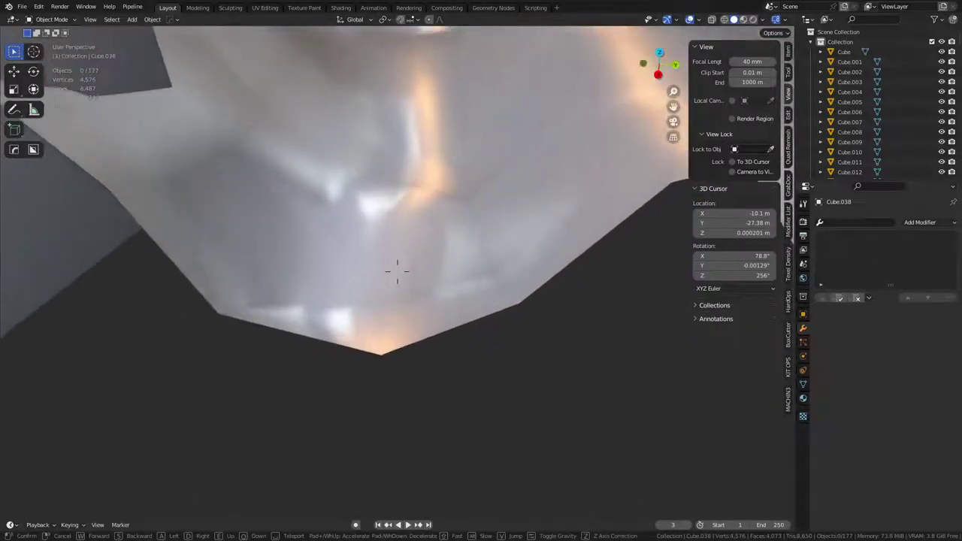
key(w)
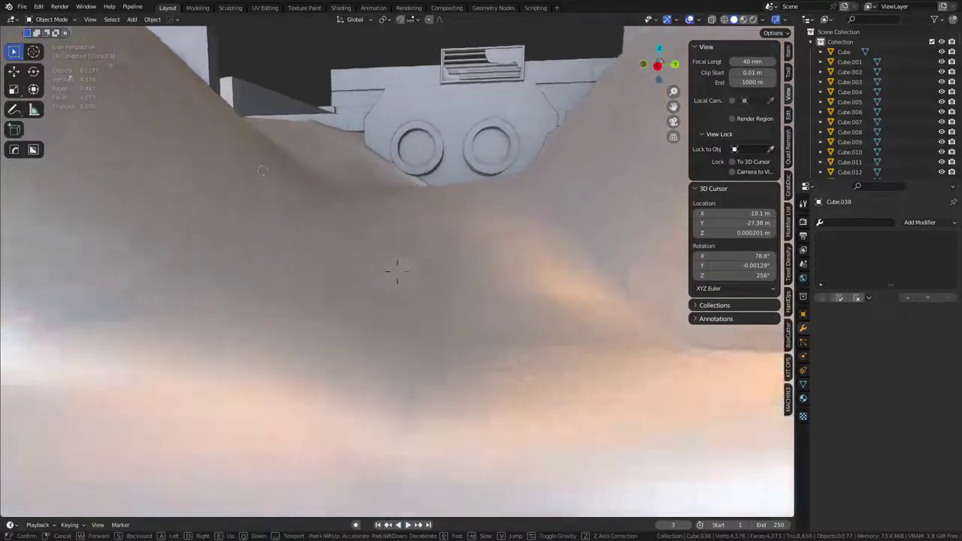
key(s)
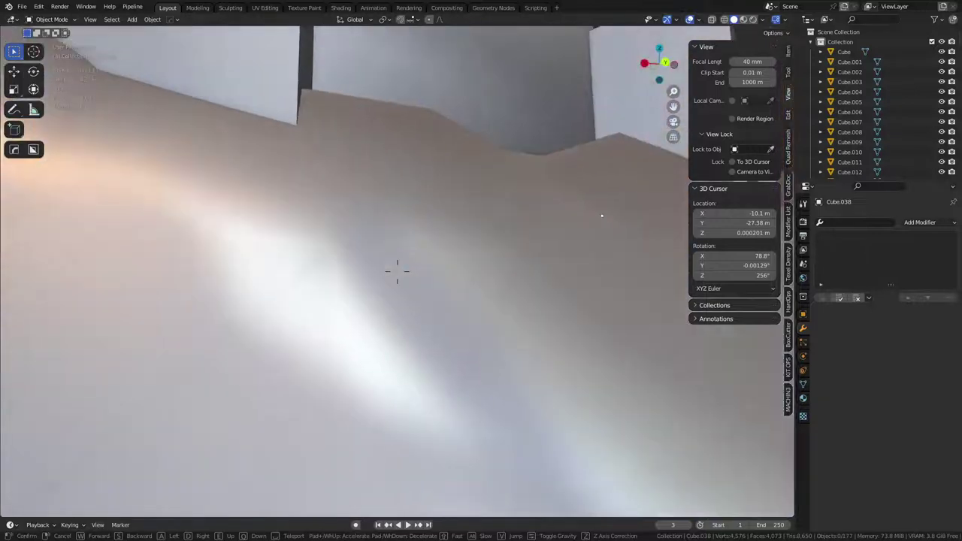
key(s)
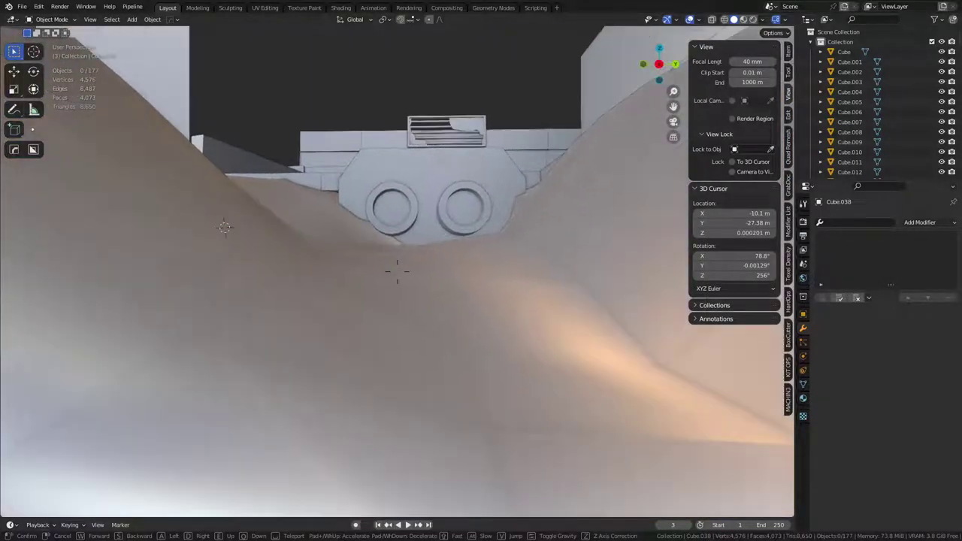
key(w)
key(w)
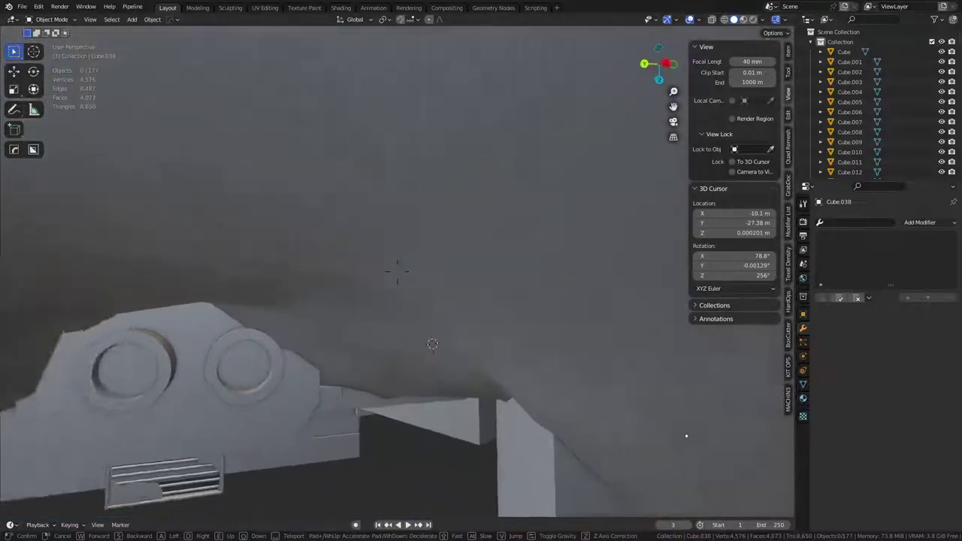
key(Escape)
scroll(442, 223, down, 2)
scroll(401, 245, up, 3)
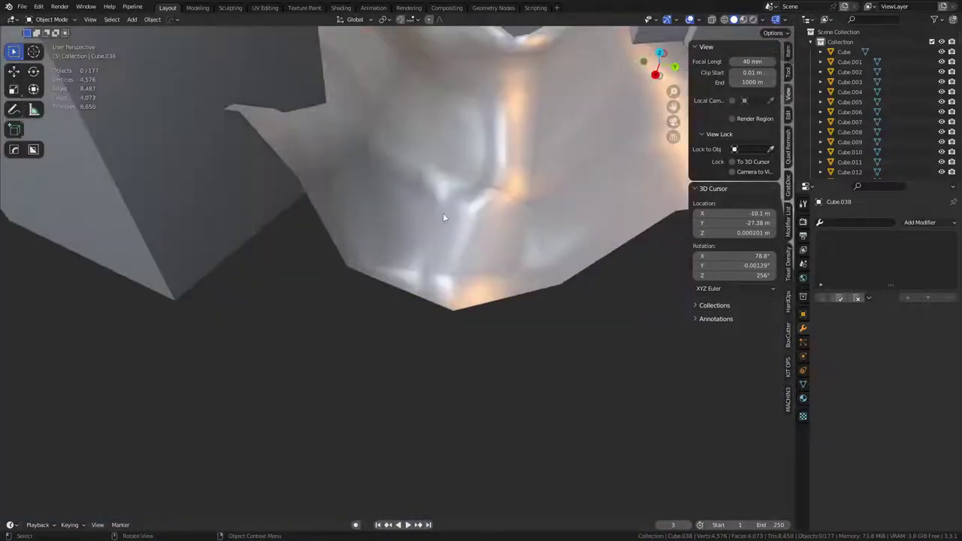
key(shift+grave)
key(w)
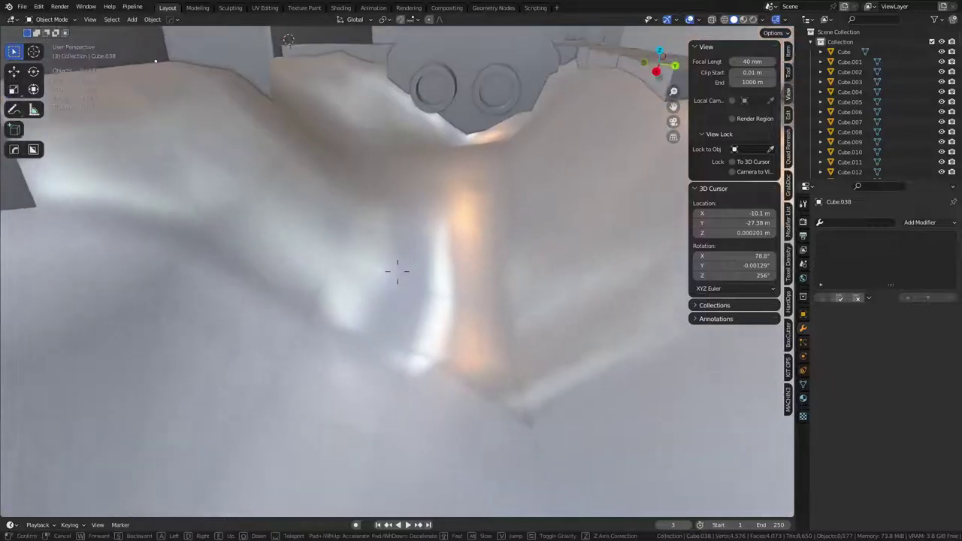
key(w)
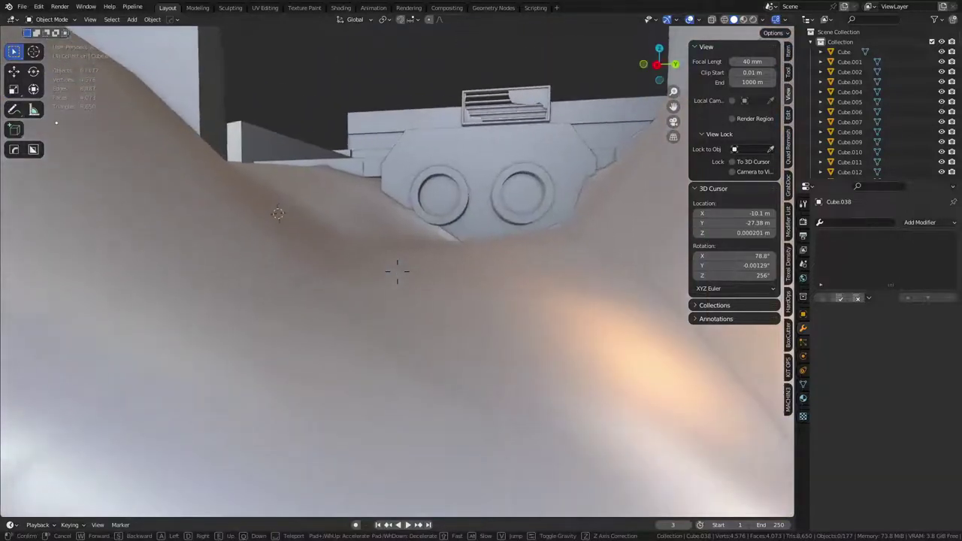
Examine the tall side walls, the distant towers and the low slanted barrier on the stepped platform
key(shift+grave)
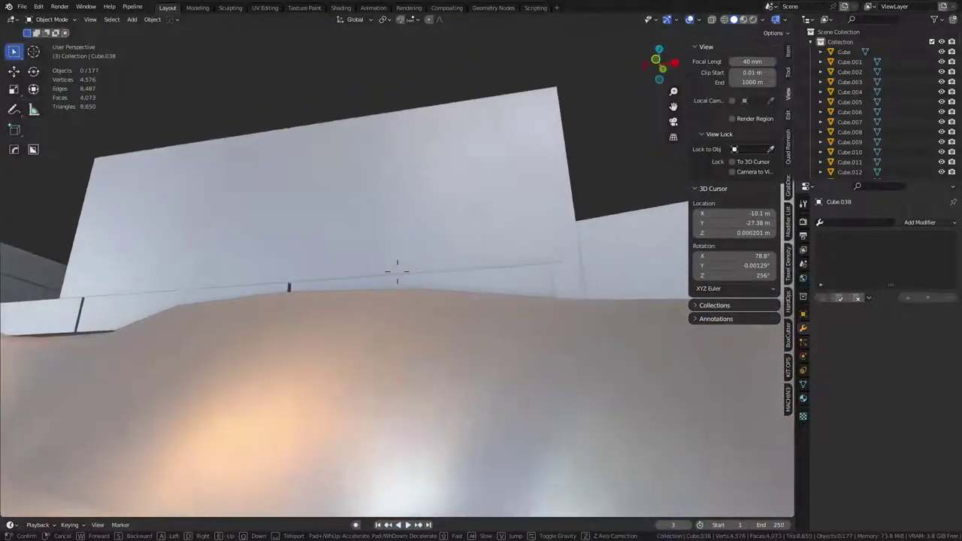
key(a)
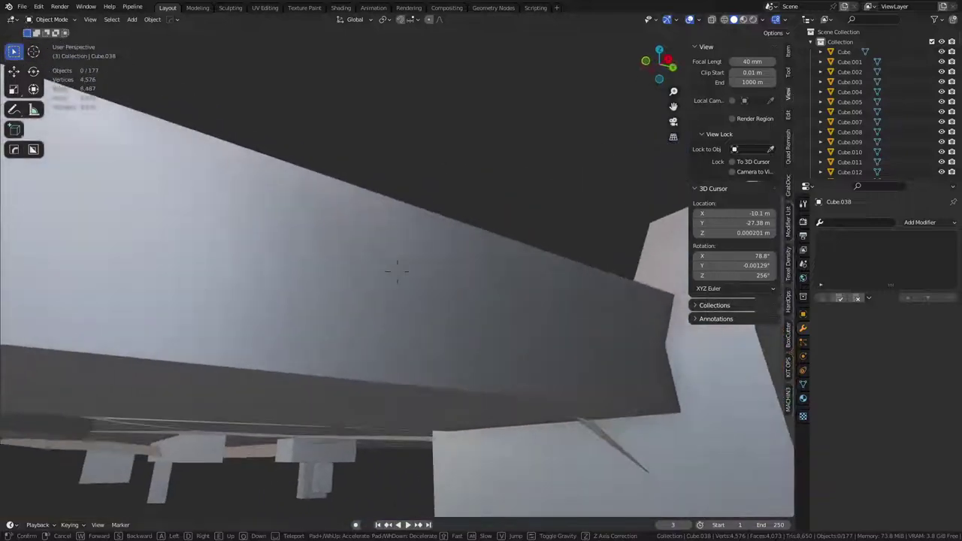
key(a)
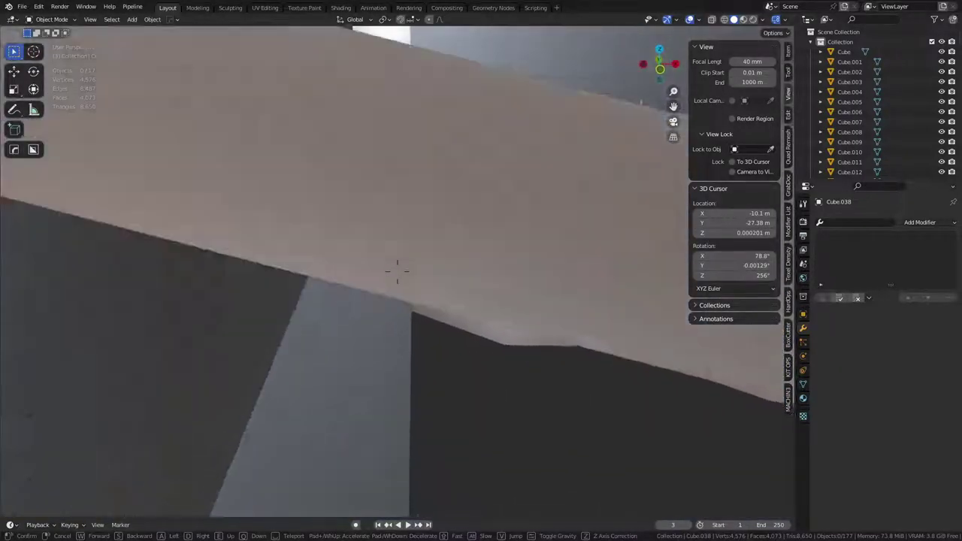
key(w)
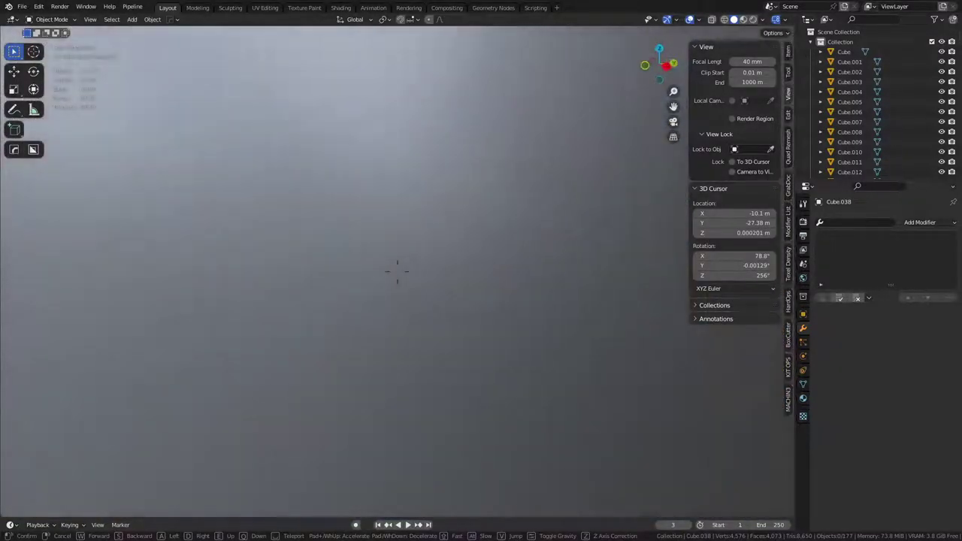
key(w)
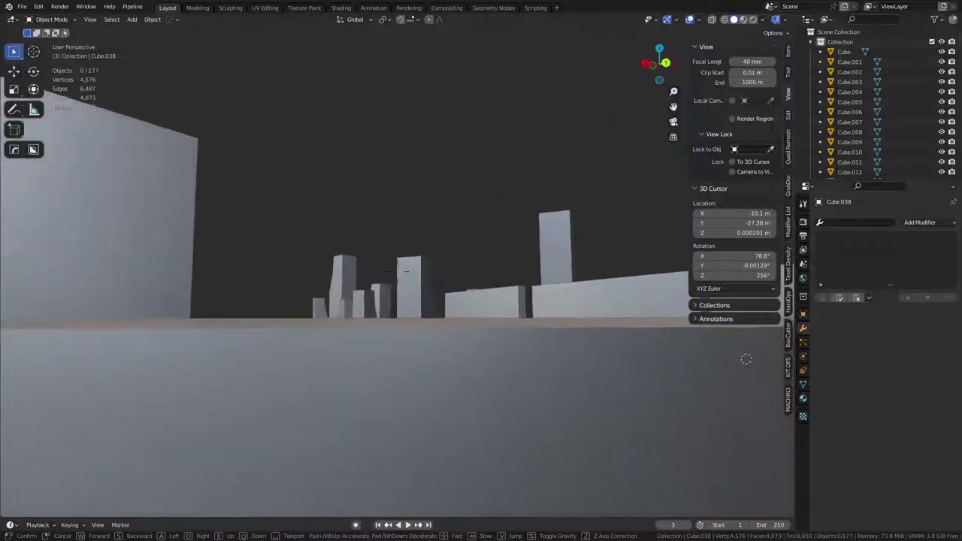
key(w)
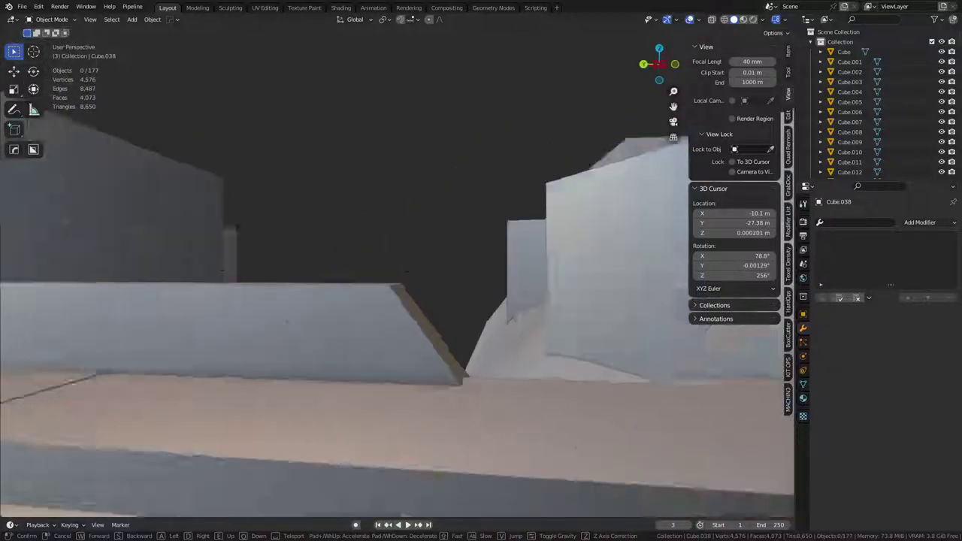
click(389, 264)
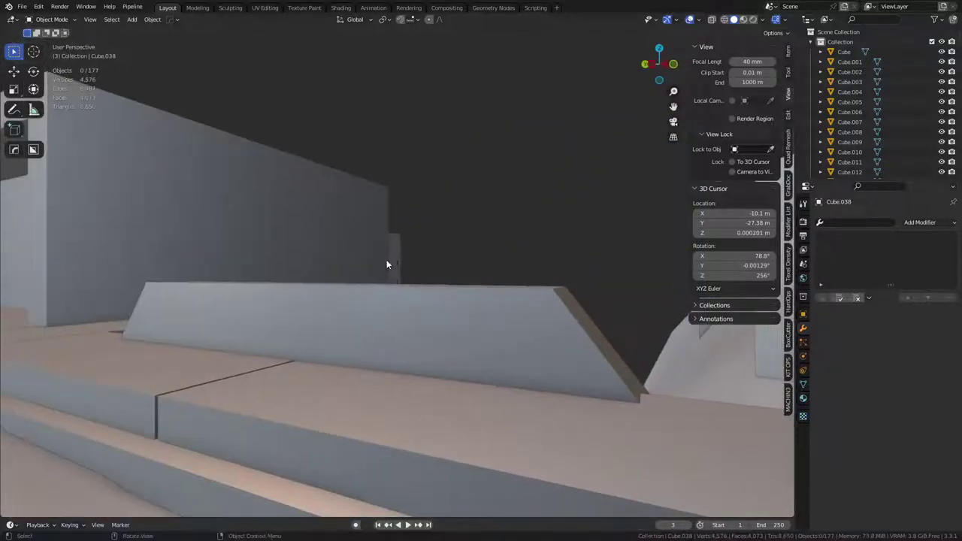
Examine the route from the stepped platform along the open street into the shop interior with its shelves and fallen blocks
key(shift+grave)
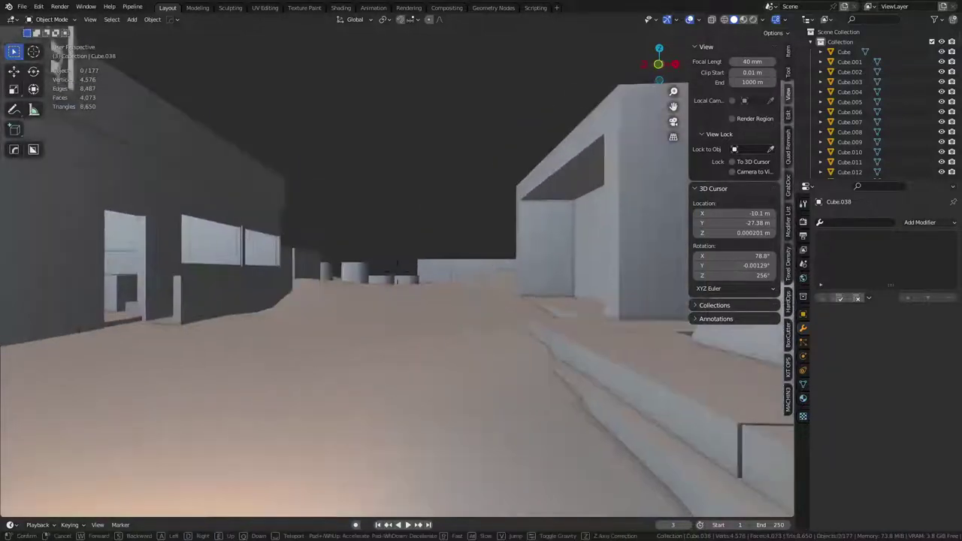
key(w)
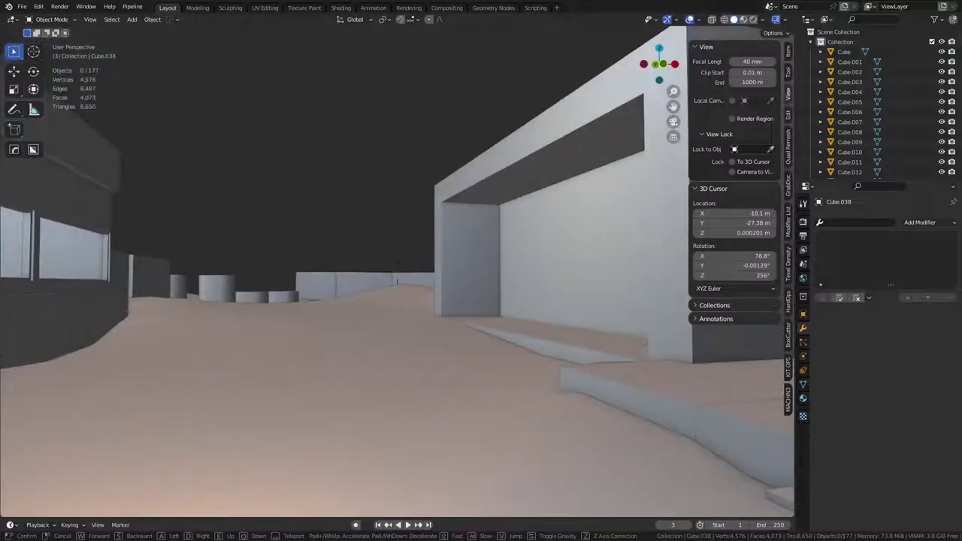
key(w)
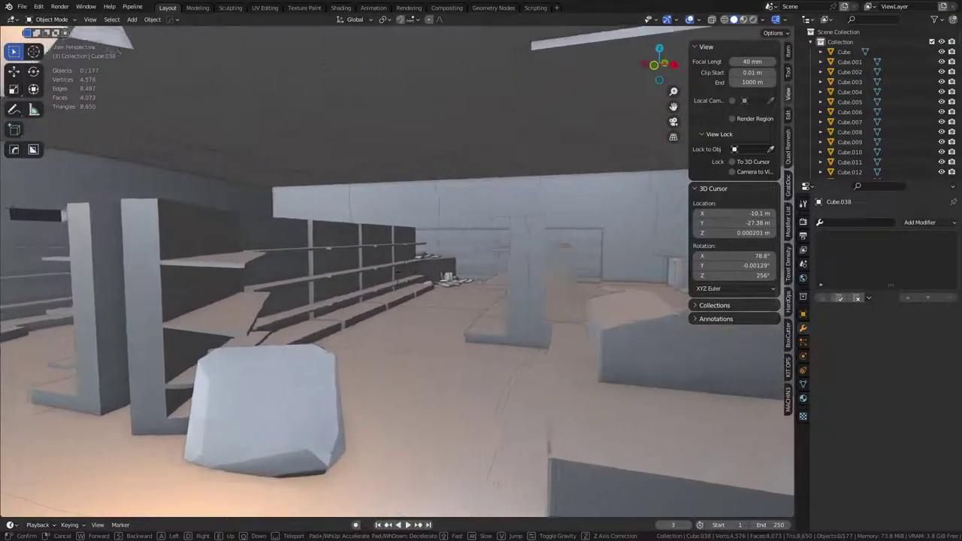
key(w)
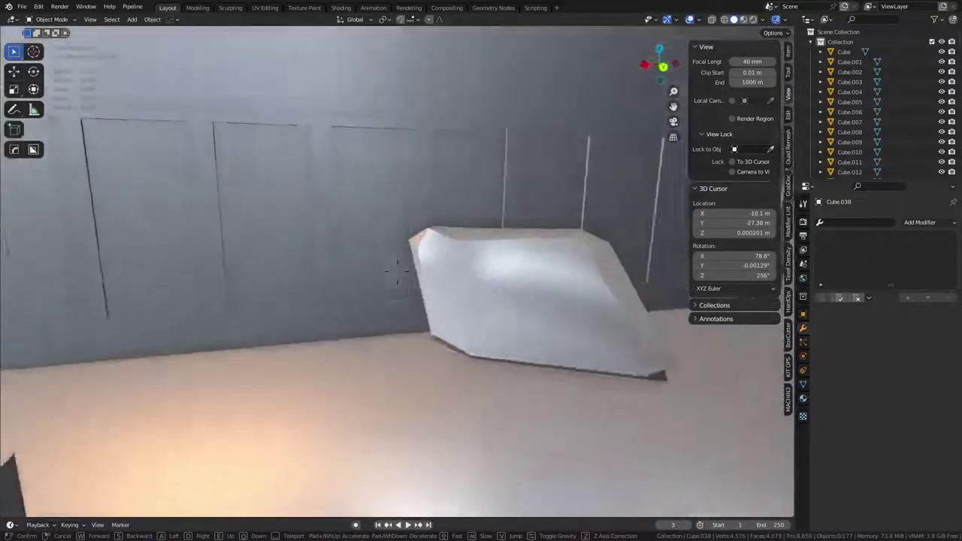
Examine the shop's back doorway and the long corridor behind it as far as the door at its end
key(w)
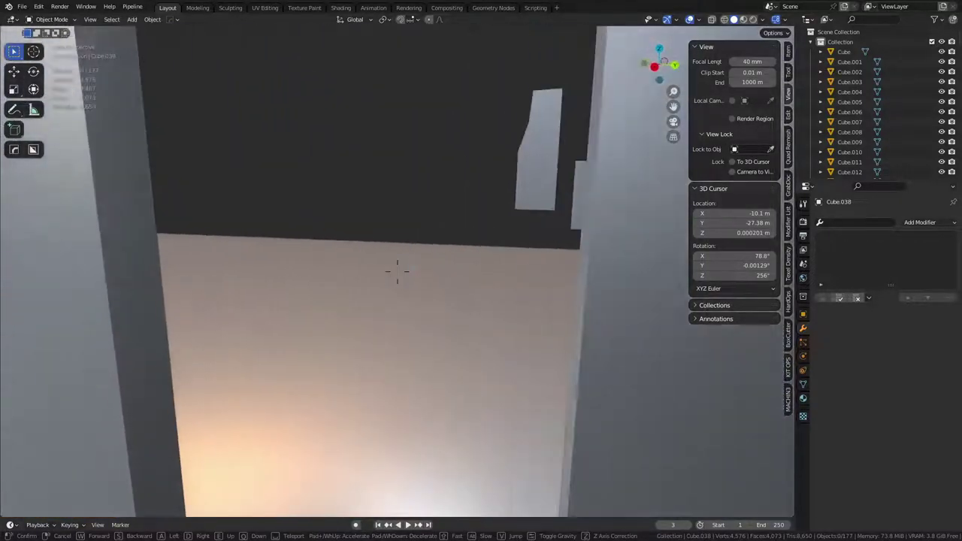
key(w)
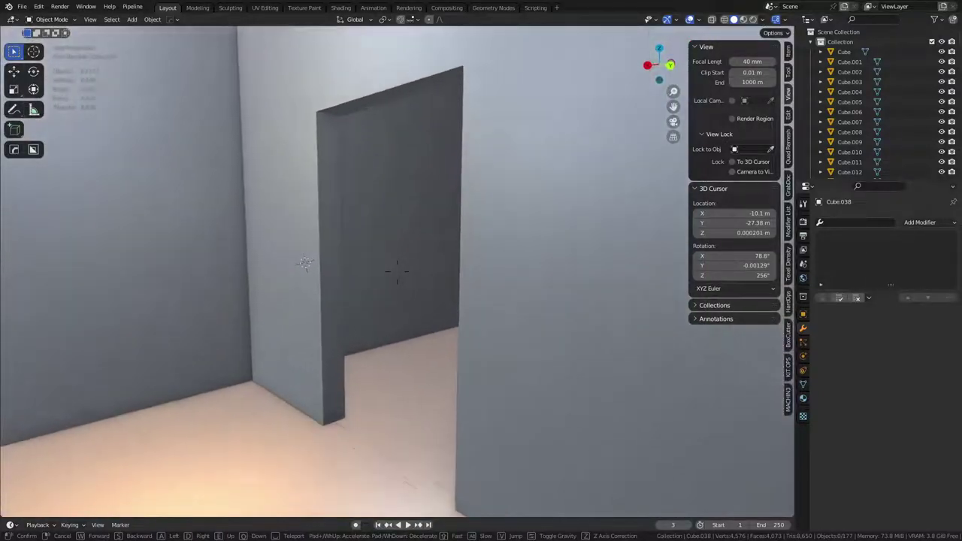
key(a)
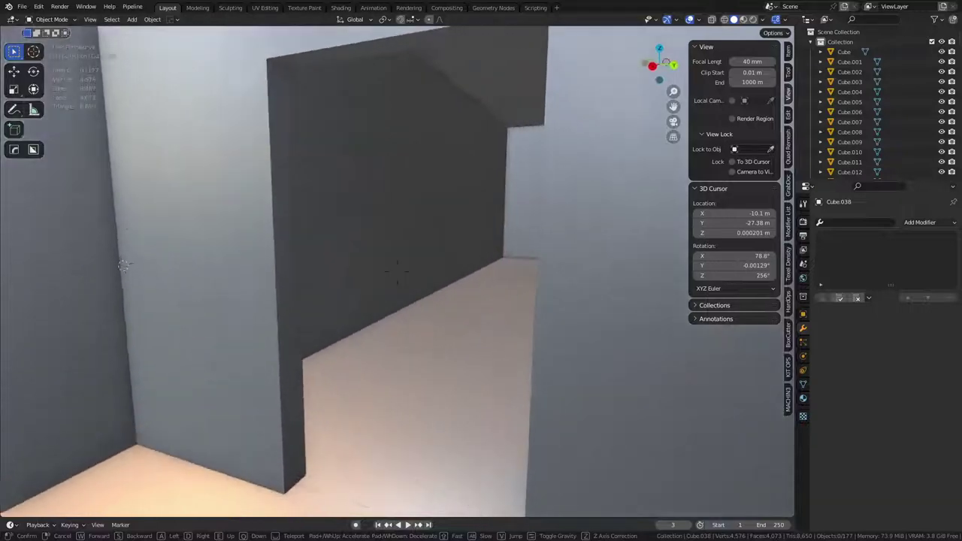
key(w)
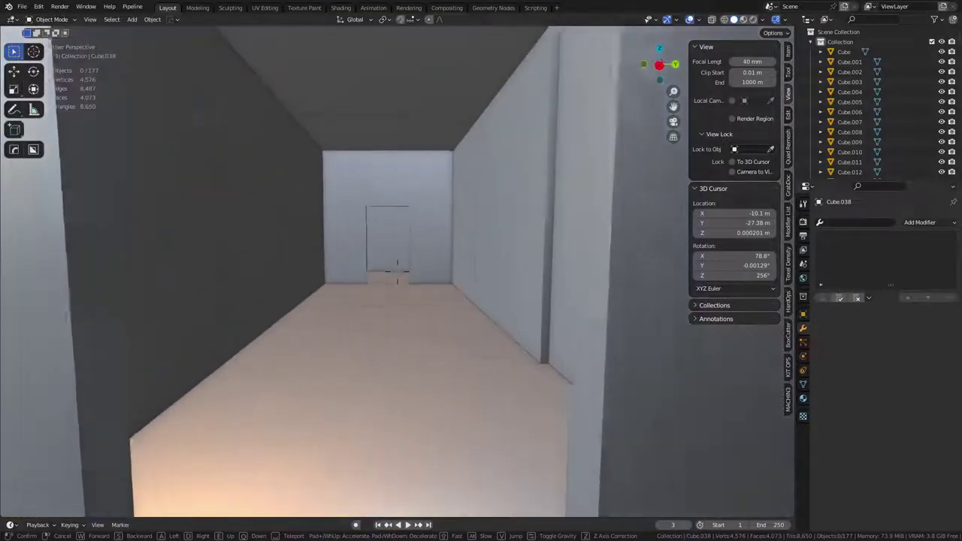
key(w)
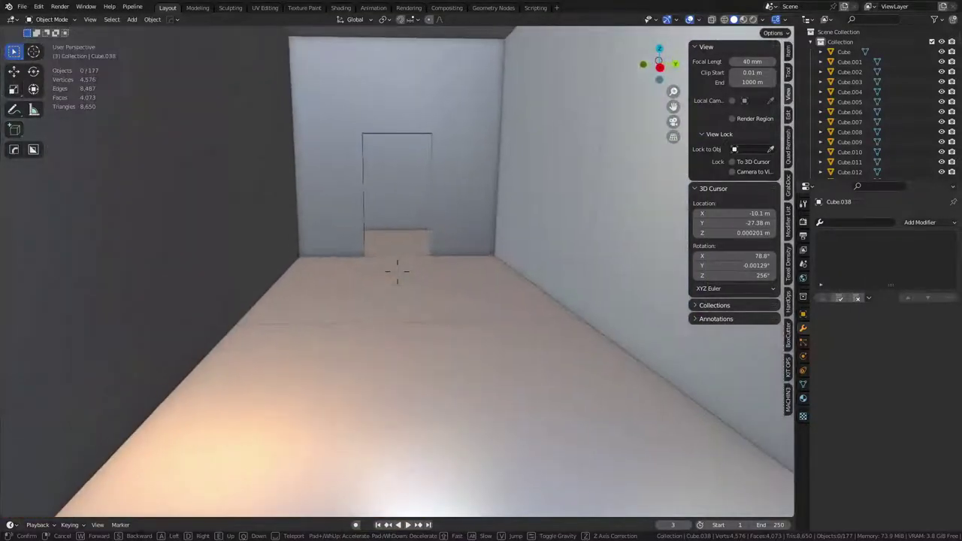
key(w)
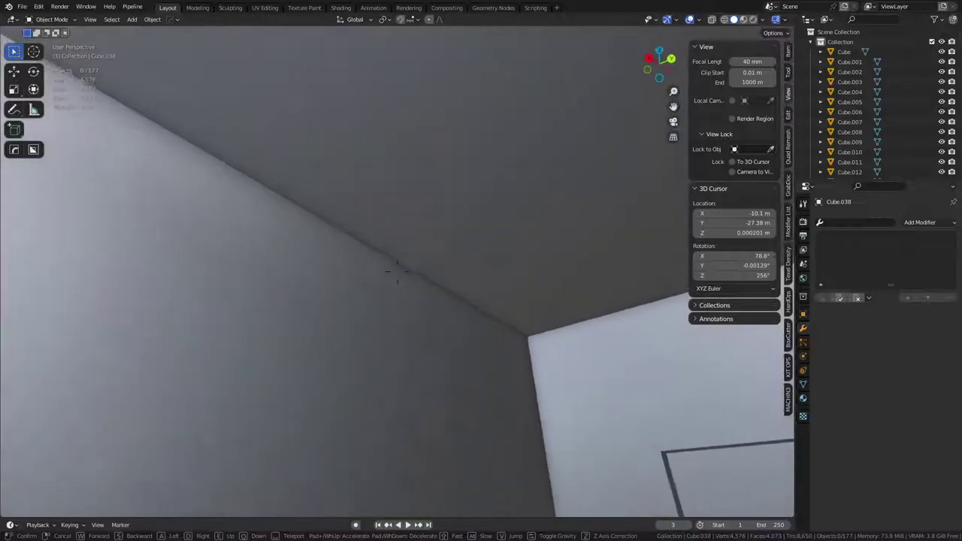
key(w)
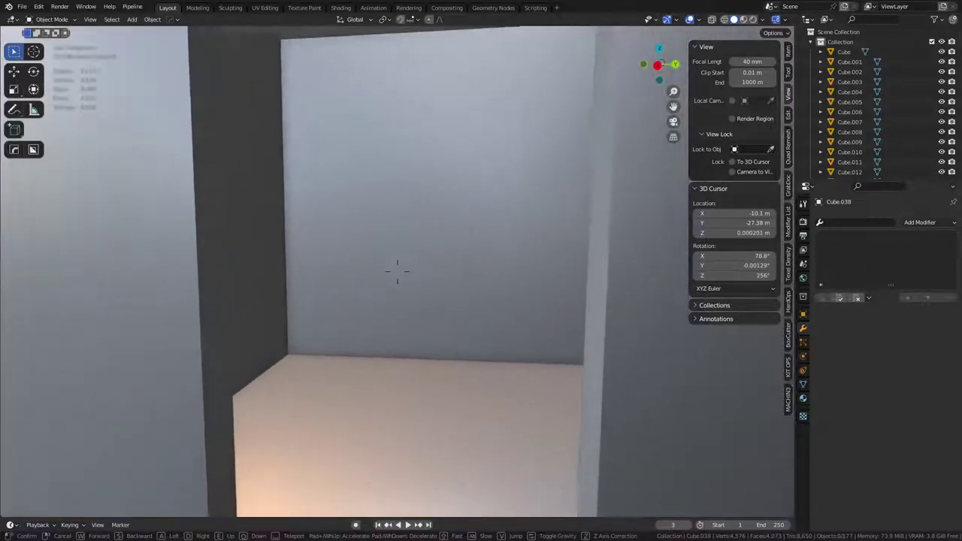
Examine the return route through the corridor and the shop interior back out to the street
key(w)
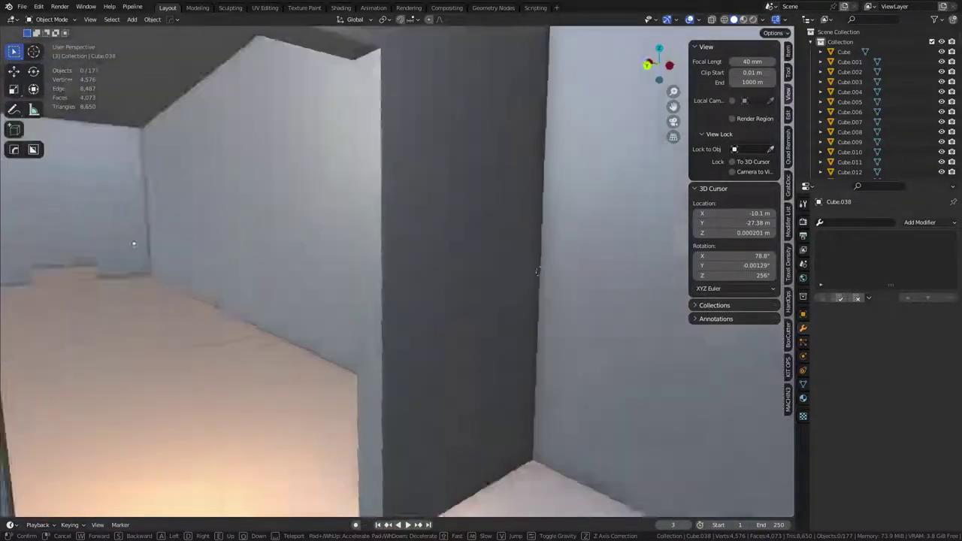
key(w)
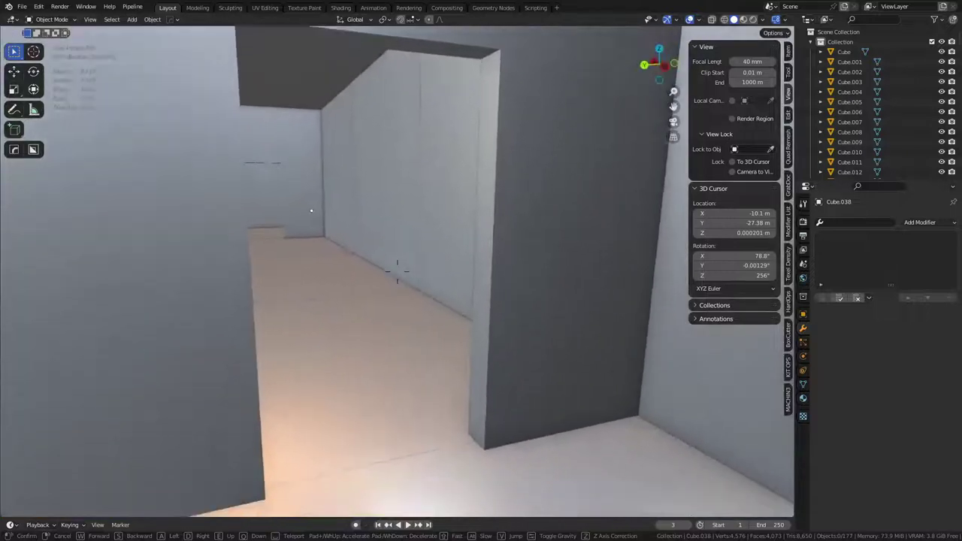
key(w)
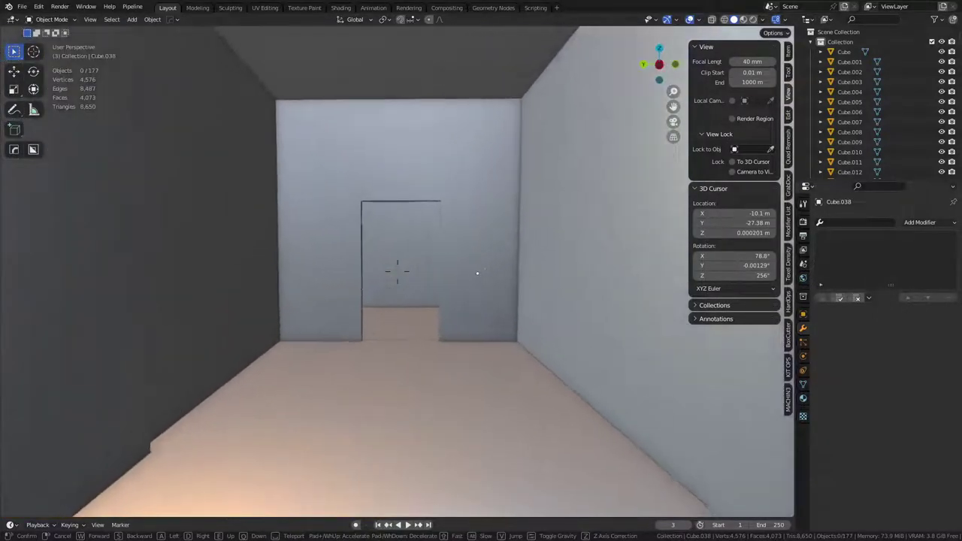
key(w)
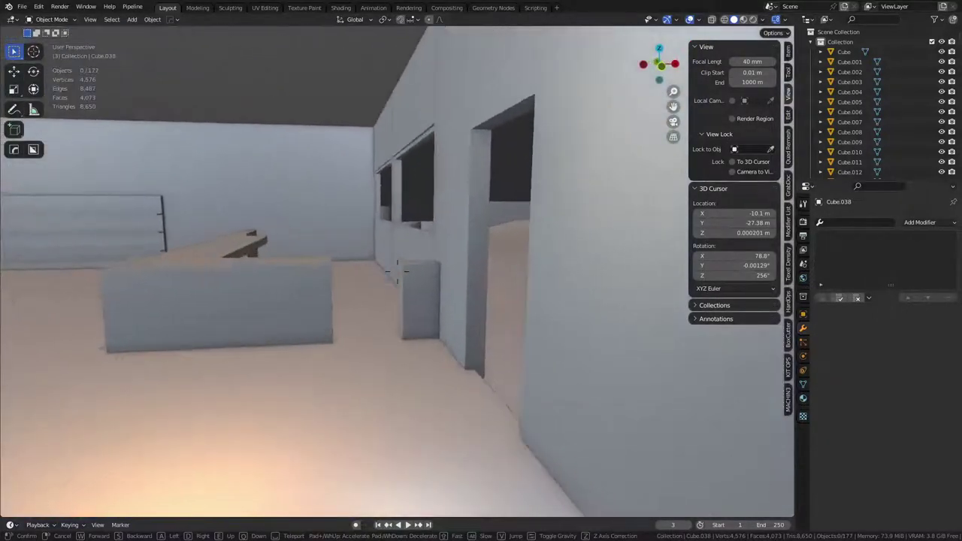
key(w)
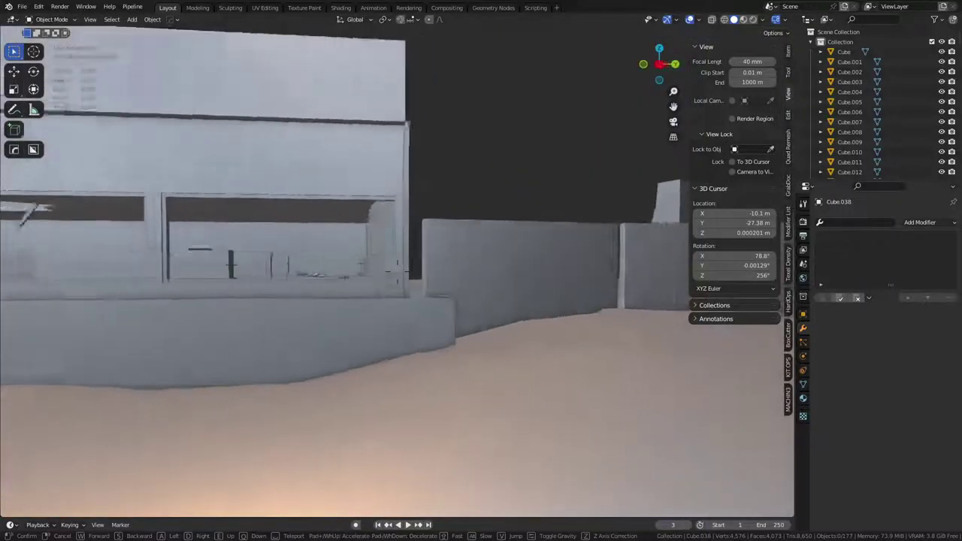
Examine the shop's front facade from the street, including the slatted sign, doorway, windows and low wall in front
key(s)
click(540, 230)
key(shift+grave)
key(w)
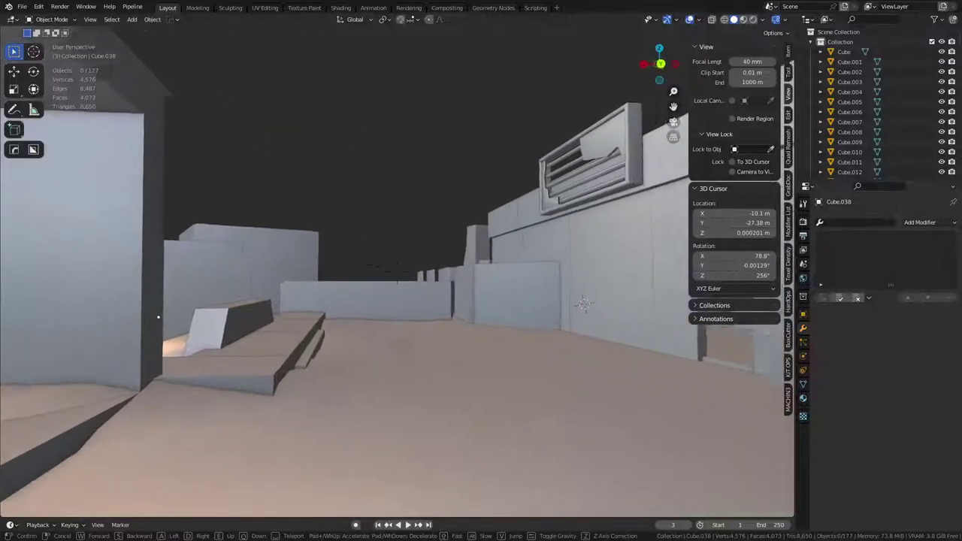
click(554, 240)
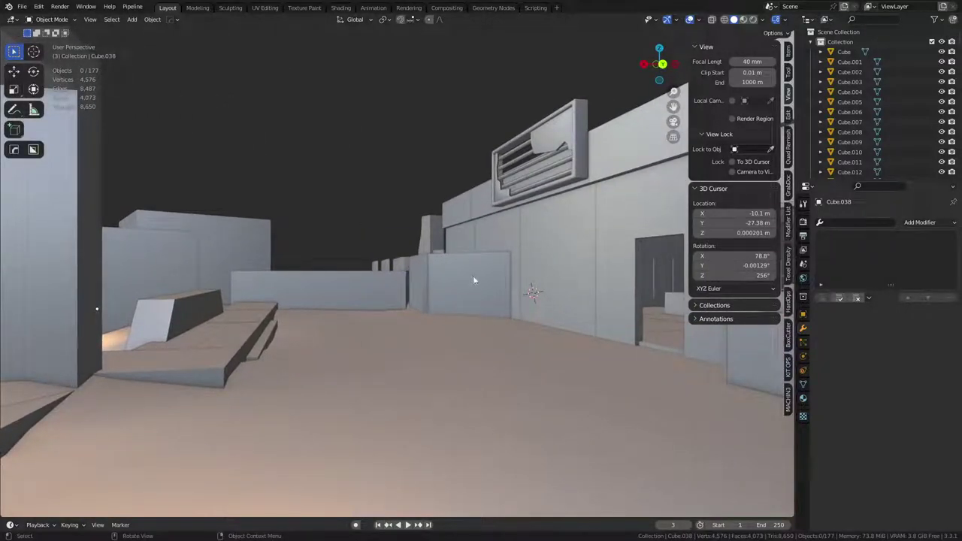
key(shift+grave)
key(w)
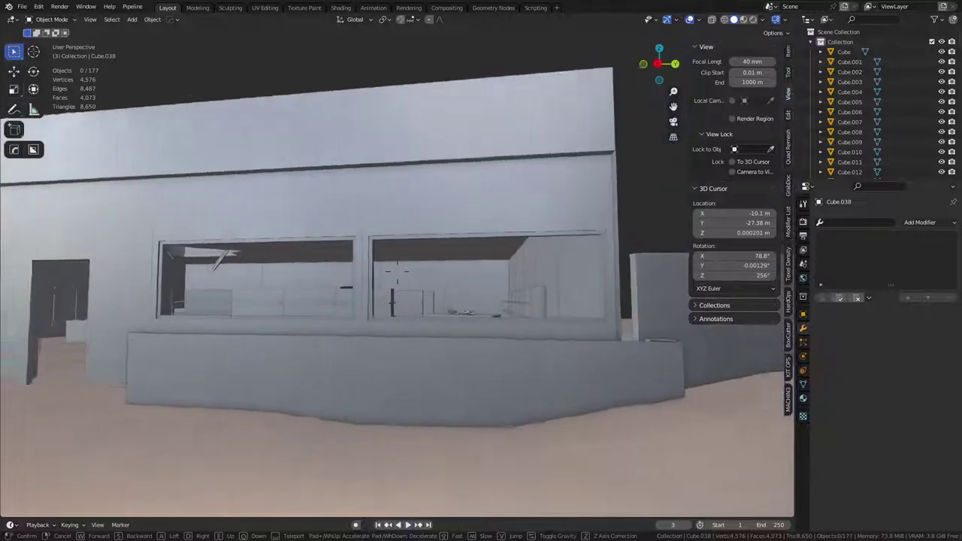
key(d)
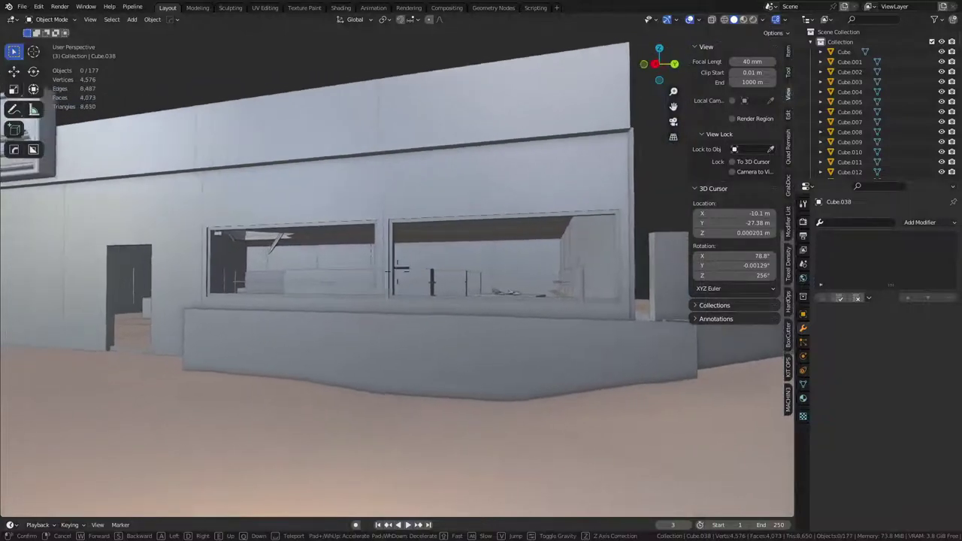
key(s)
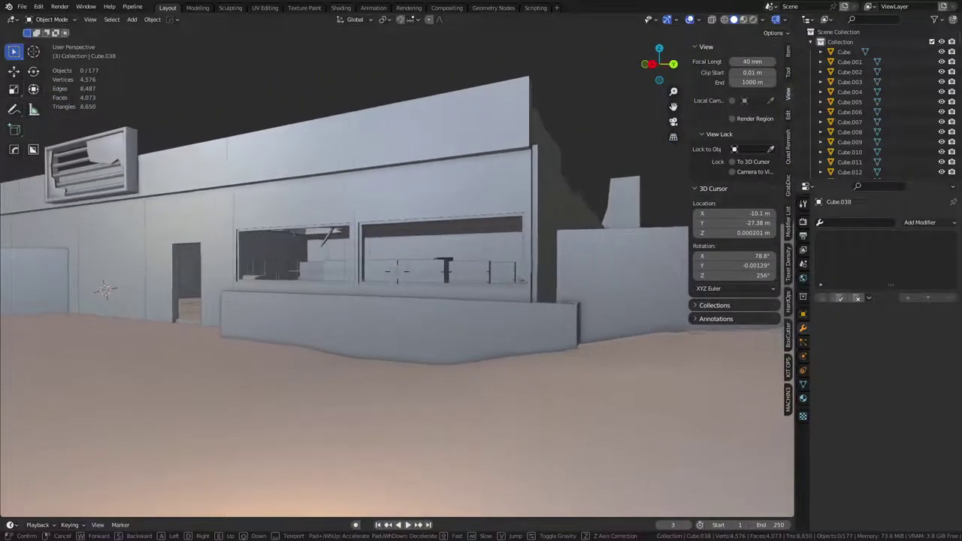
click(473, 281)
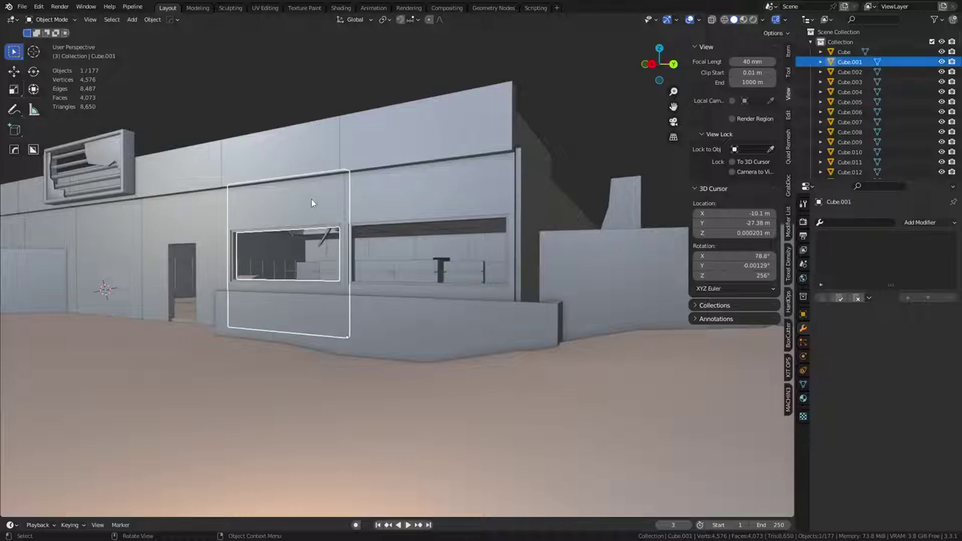
Focus on the slatted sign above the facade and examine the adjoining roof panels from above
click(117, 174)
key(f)
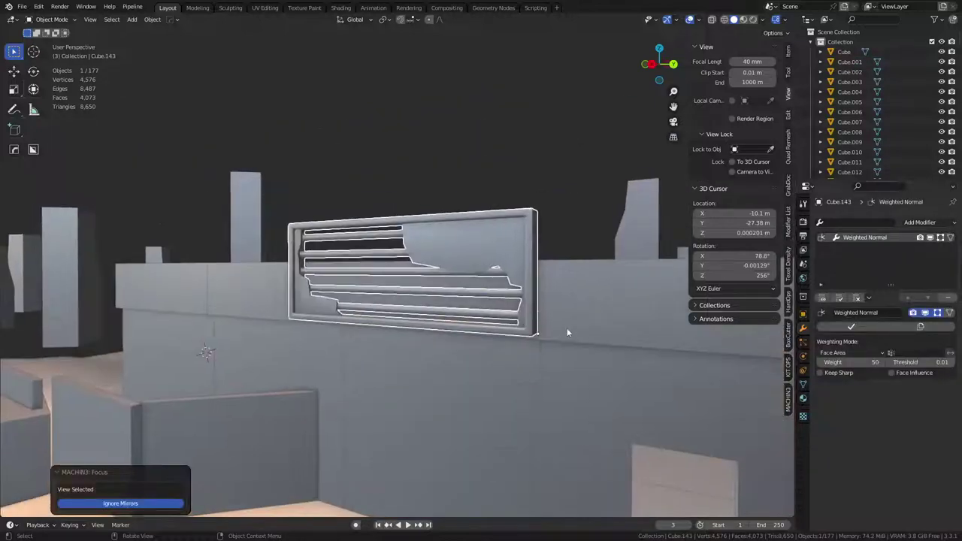
middle_drag(567, 328, 376, 242)
click(376, 242)
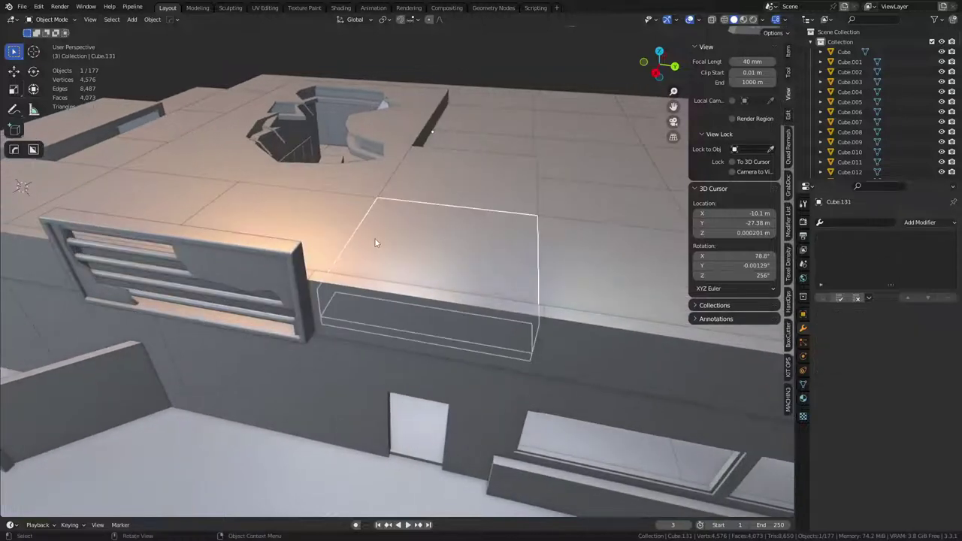
middle_drag(502, 317, 370, 333)
Focus on the uneven ceiling panels above the shop interior and move one of them along the global Z axis
click(348, 313)
key(f)
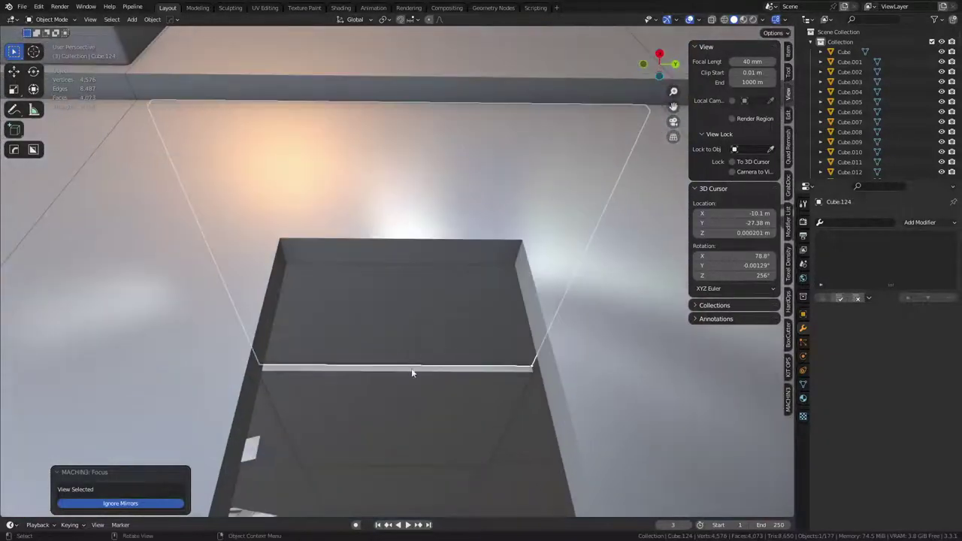
click(411, 371)
middle_drag(411, 371, 431, 387)
middle_drag(394, 270, 269, 298)
click(226, 256)
key(g)
key(z)
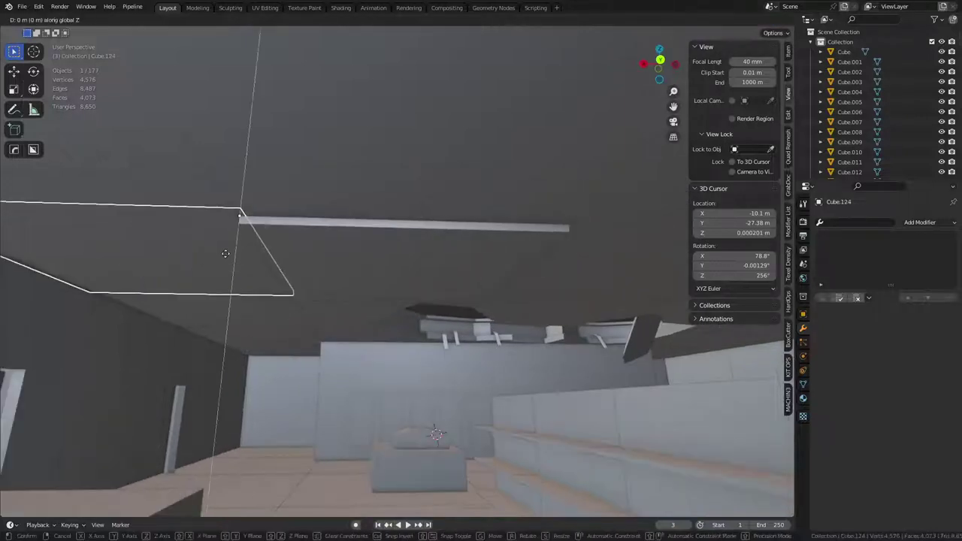
click(225, 264)
Select the two adjoining ceiling panels and lower them together by 0.1 m along global Z
shift+click(305, 186)
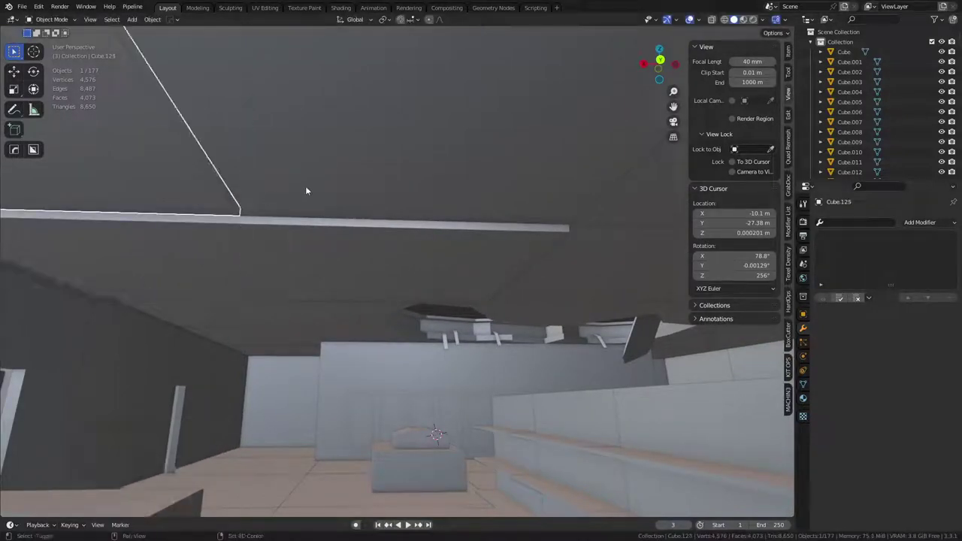
key(g)
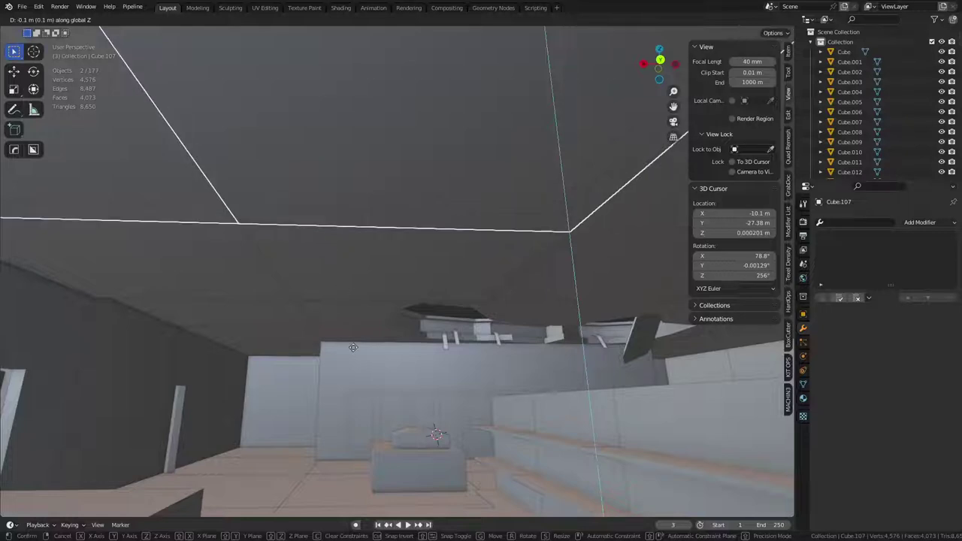
click(353, 348)
Focus on the doorway wall panel, inspect its mesh in Edit Mode and view it from inside the shop
middle_drag(354, 347, 350, 293)
scroll(436, 334, down, 5)
click(350, 293)
key(f)
middle_drag(441, 341, 460, 341)
key(Tab)
click(440, 375)
double_click(427, 383)
click(459, 339)
key(Tab)
middle_drag(311, 351, 337, 253)
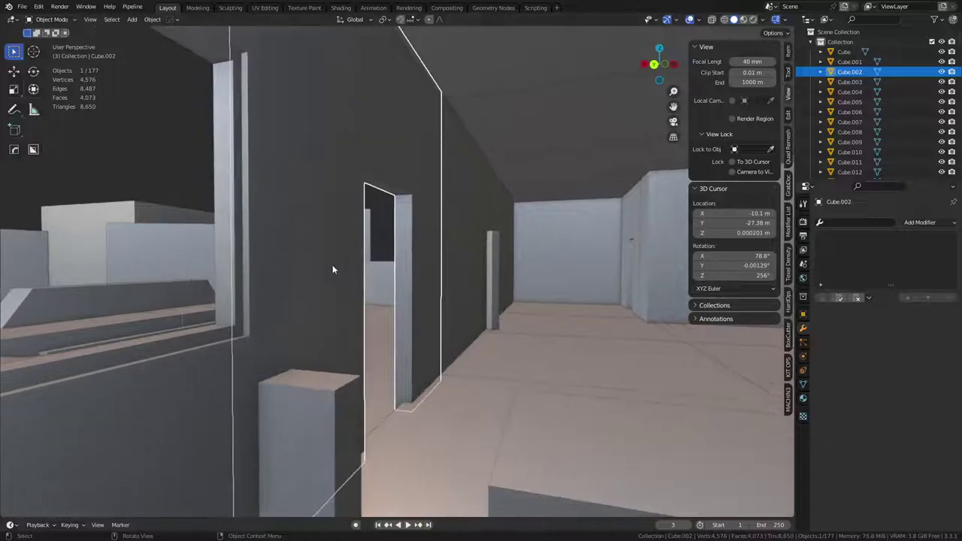
Examine the modular wall panels that make up the shop's facade from outside and above
middle_drag(262, 271, 387, 306)
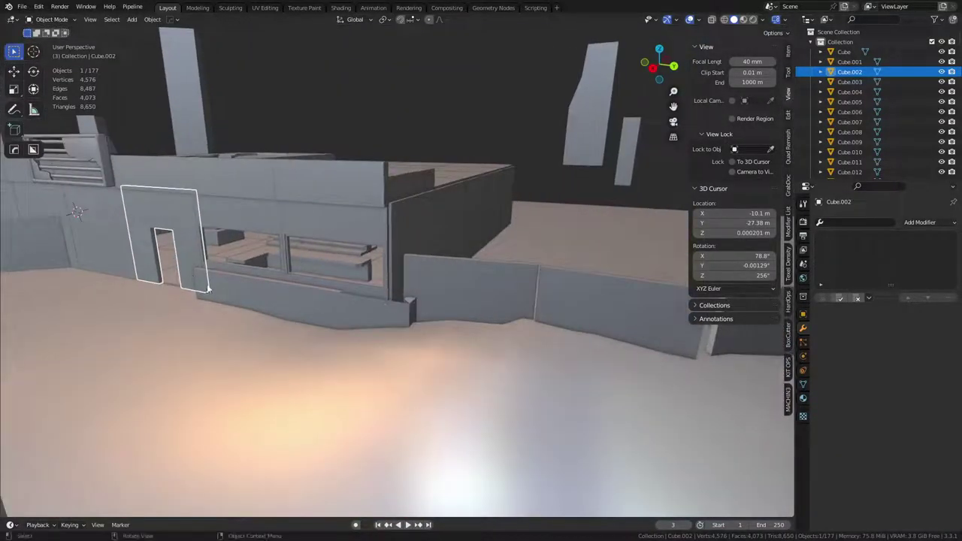
mouse_move(478, 324)
middle_down()
mouse_move(491, 349)
mouse_move(473, 327)
middle_up()
middle_drag(294, 288, 311, 305)
click(328, 199)
shift+middle_drag(328, 199, 445, 254)
click(257, 248)
shift+middle_drag(249, 243, 383, 286)
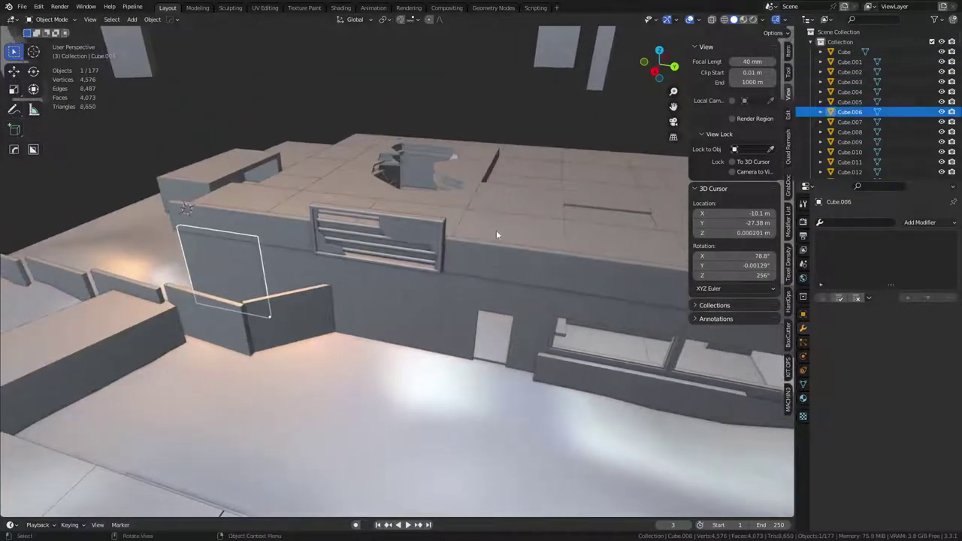
click(496, 230)
shift+middle_drag(496, 230, 416, 267)
key(g)
right_click(434, 280)
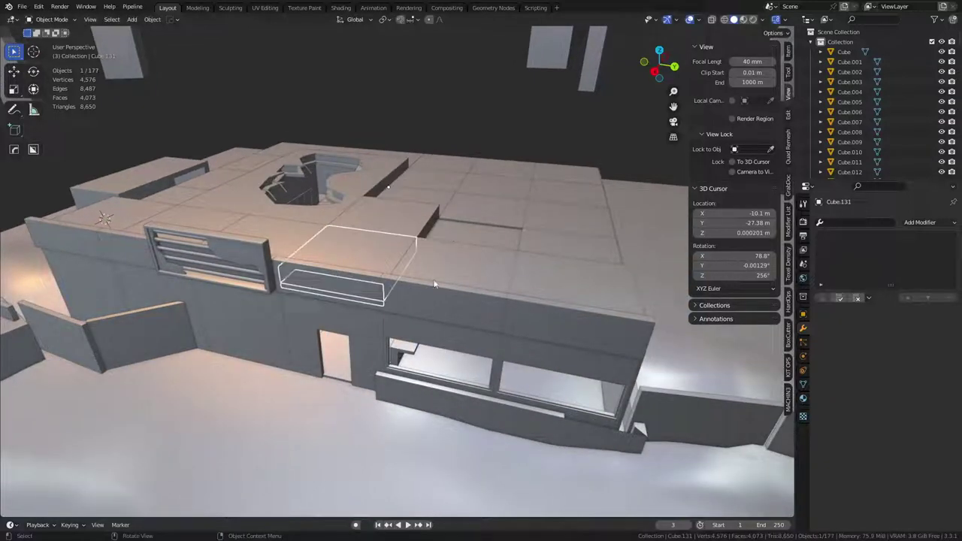
Examine the roof section with the broken hole from above and the ceiling around it from below
click(315, 208)
middle_drag(314, 208, 316, 227)
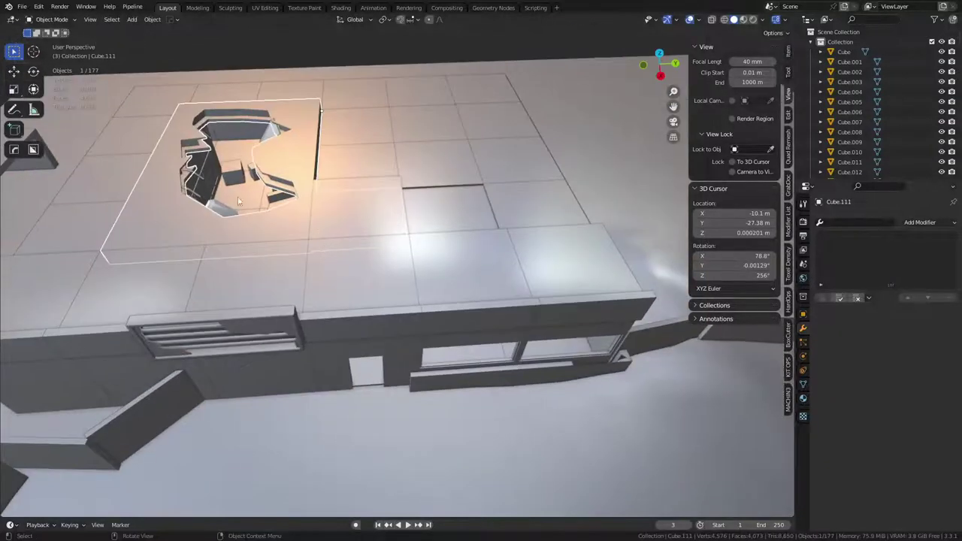
middle_drag(250, 205, 331, 281)
scroll(276, 266, up, 3)
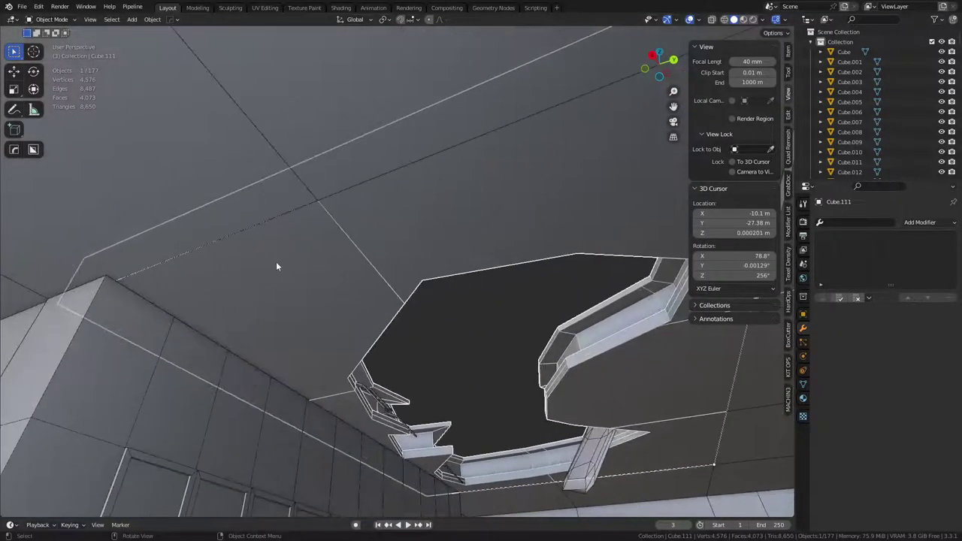
click(221, 208)
shift+middle_drag(221, 209, 259, 210)
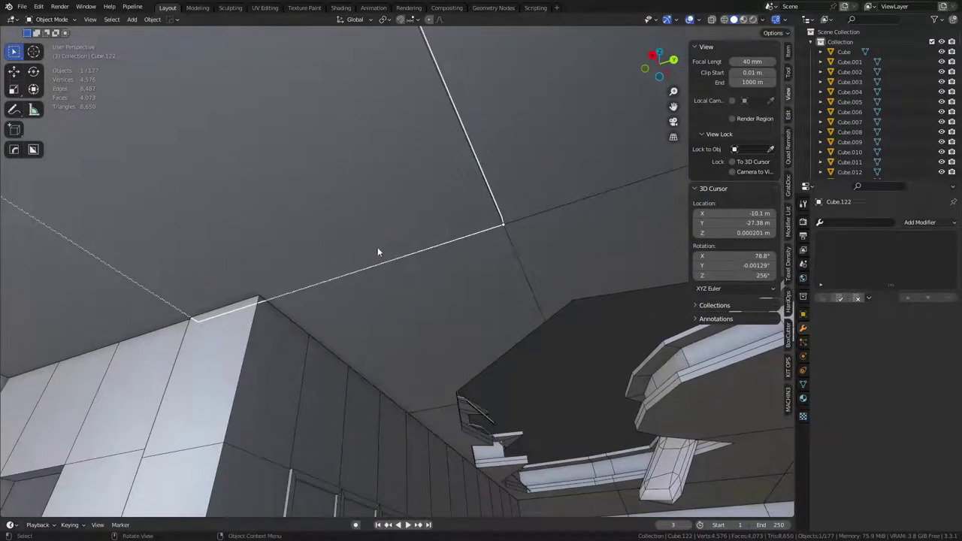
Focus on the holed ceiling panel and examine its jagged rim, the hanging strips and the fallen debris block beneath it
click(556, 323)
key(KP_Decimal)
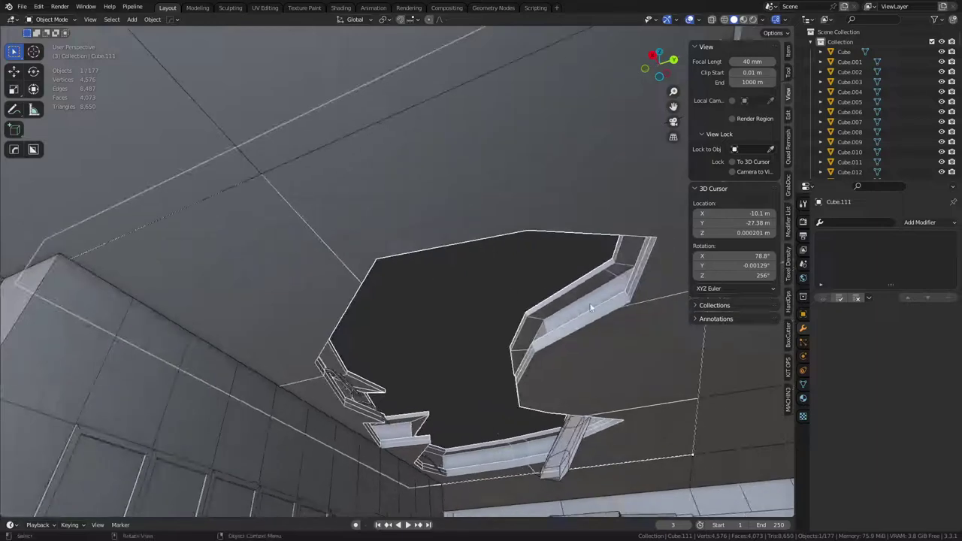
middle_drag(559, 321, 486, 307)
middle_drag(326, 320, 405, 285)
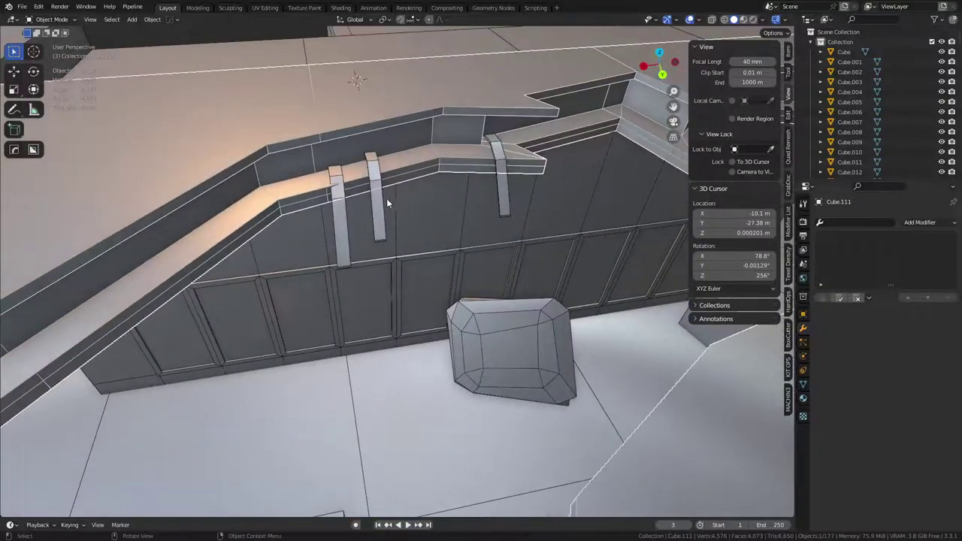
middle_drag(392, 194, 325, 367)
click(325, 371)
click(325, 371)
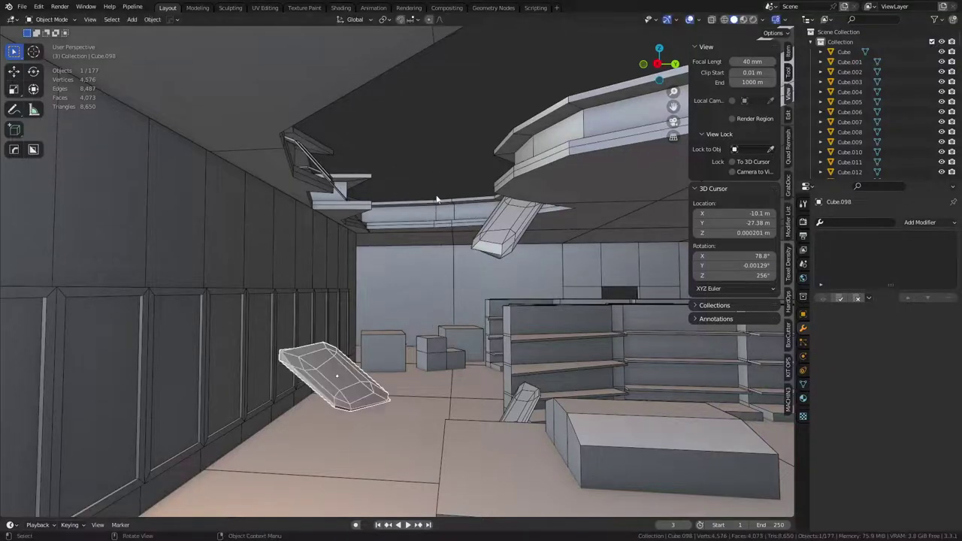
Move the bevelled block on top of the low plinth about 0.18 m along global X
click(595, 418)
key(f)
middle_drag(458, 353, 454, 299)
scroll(454, 299, down, 3)
key(g)
key(y)
key(x)
click(436, 302)
Adjust the bevelled block's position along global Y and scale it on the plinth, leaving nothing selected
key(g)
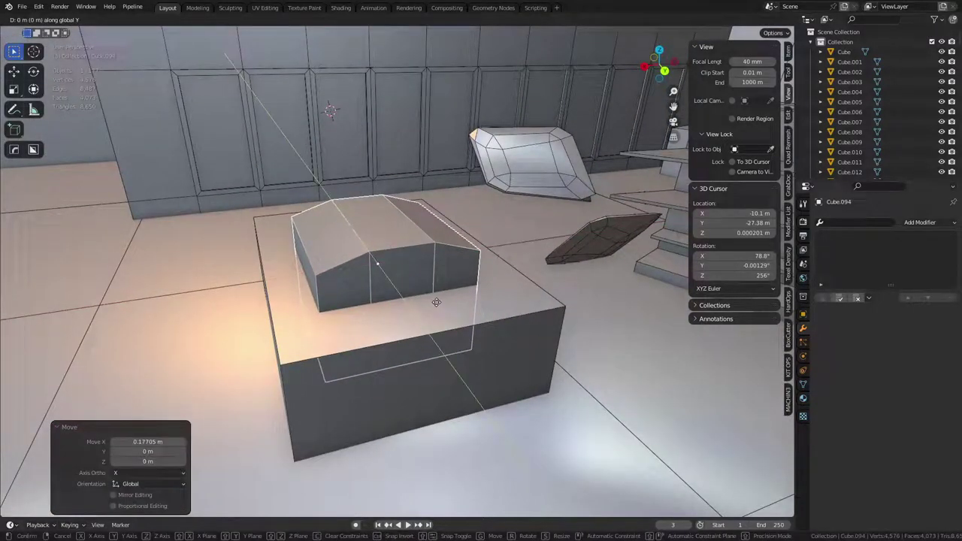
key(s)
click(470, 345)
key(ctrl+Tab)
click(401, 341)
middle_drag(402, 341, 597, 316)
click(411, 40)
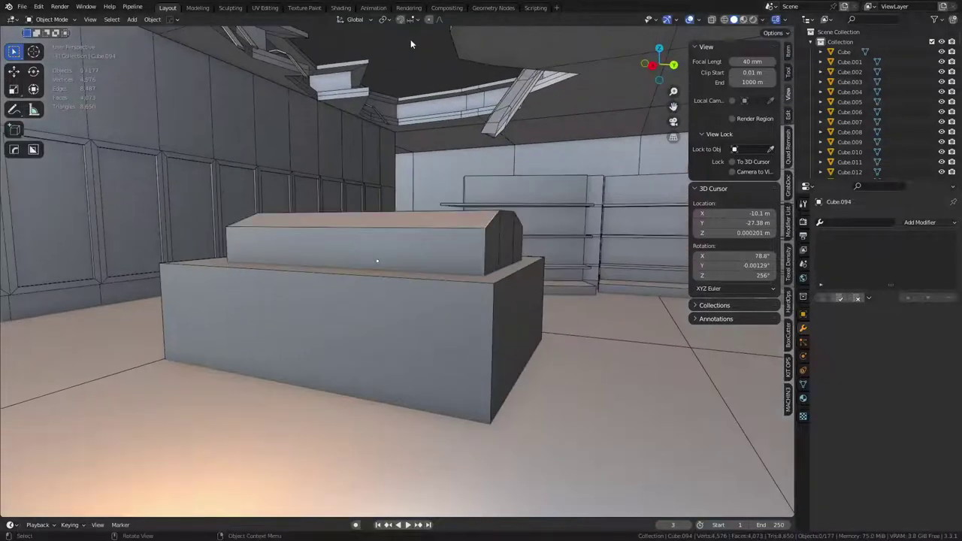
Walk over to the free-standing shelves and try to move the nearest shelf unit
key(shift+grave)
key(w)
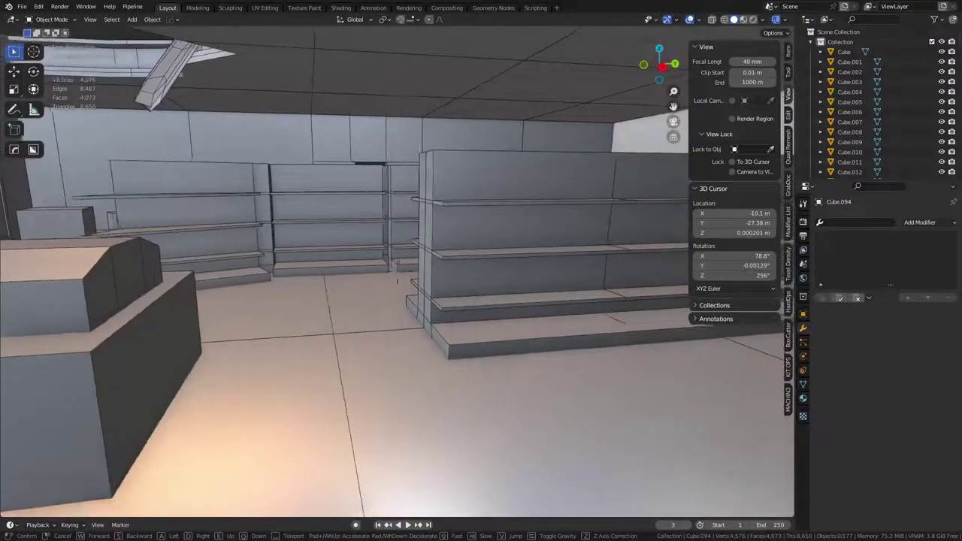
click(300, 350)
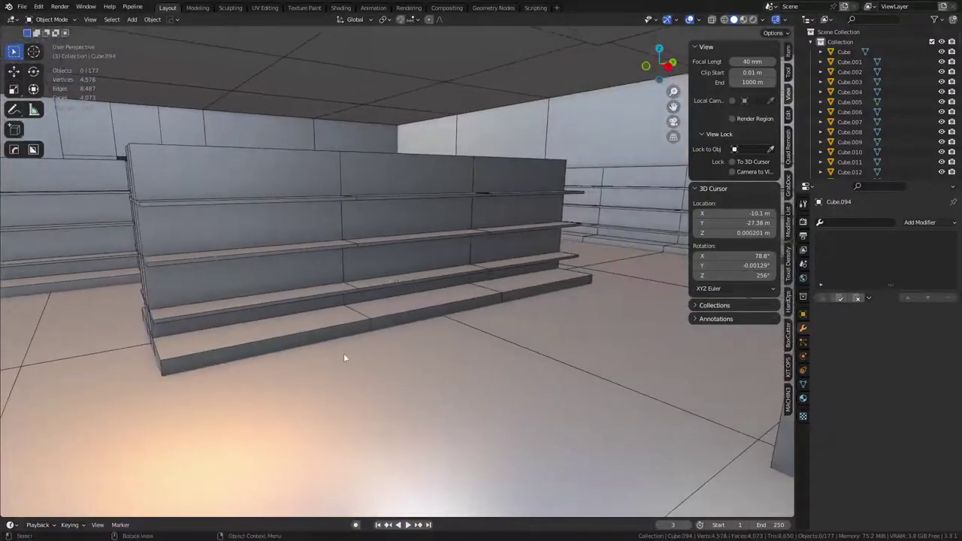
click(303, 351)
key(g)
right_click(261, 333)
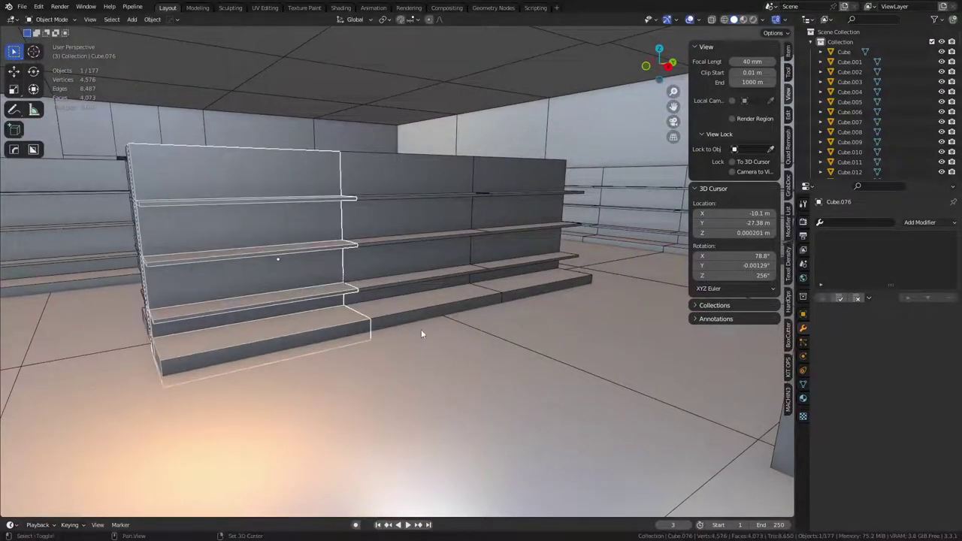
Walk through the shop and outside to the framed building, and examine it with the neighbouring terrain and fence from above
key(shift+grave)
key(alt+a)
key(shift+grave)
key(w)
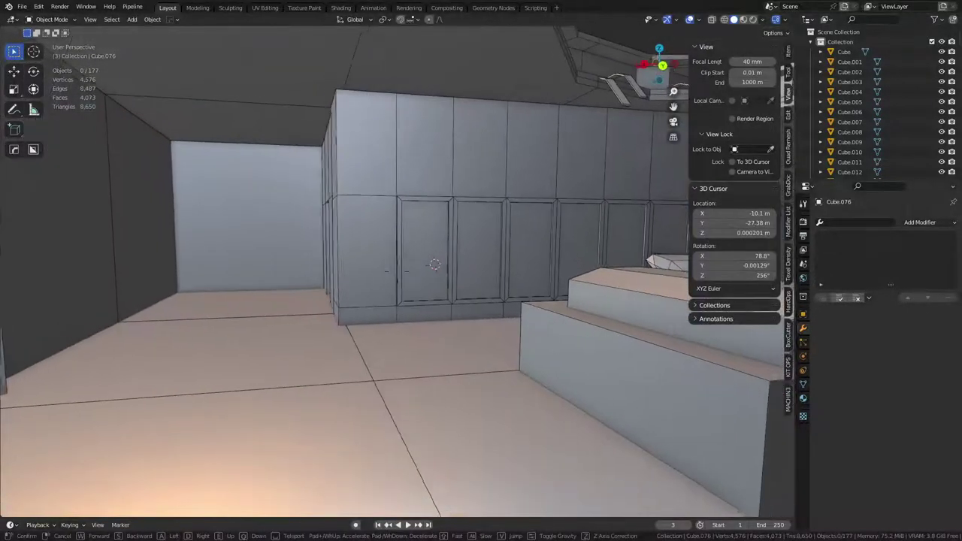
key(w)
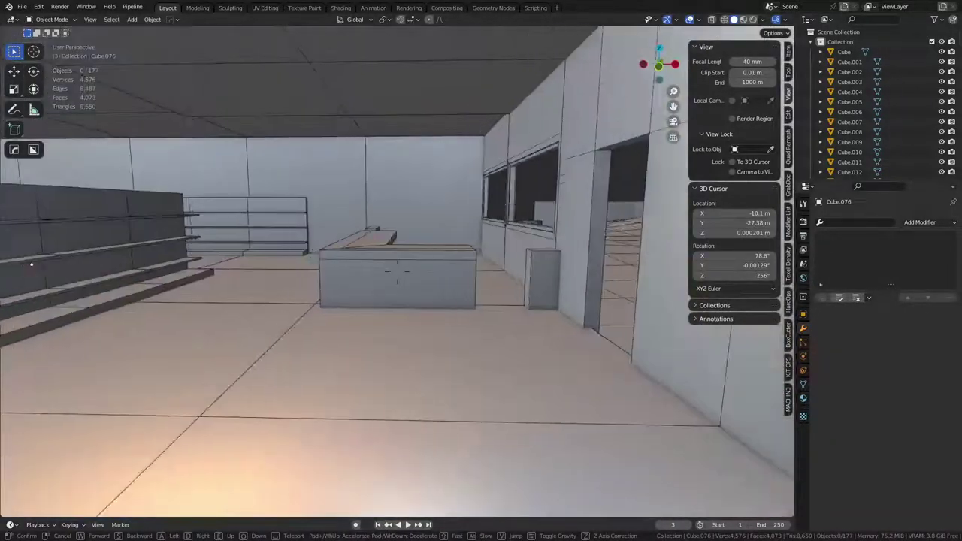
key(w)
key(w)
key(w)
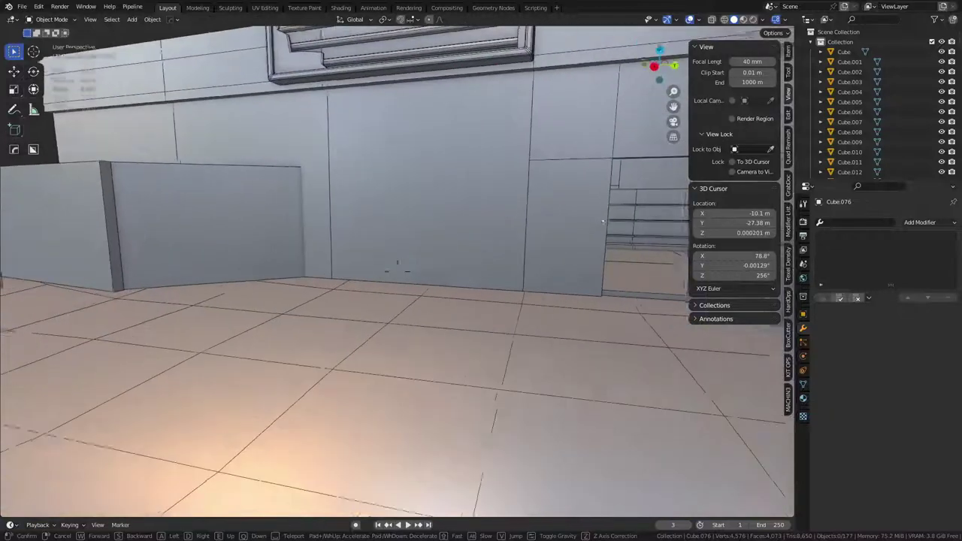
key(w)
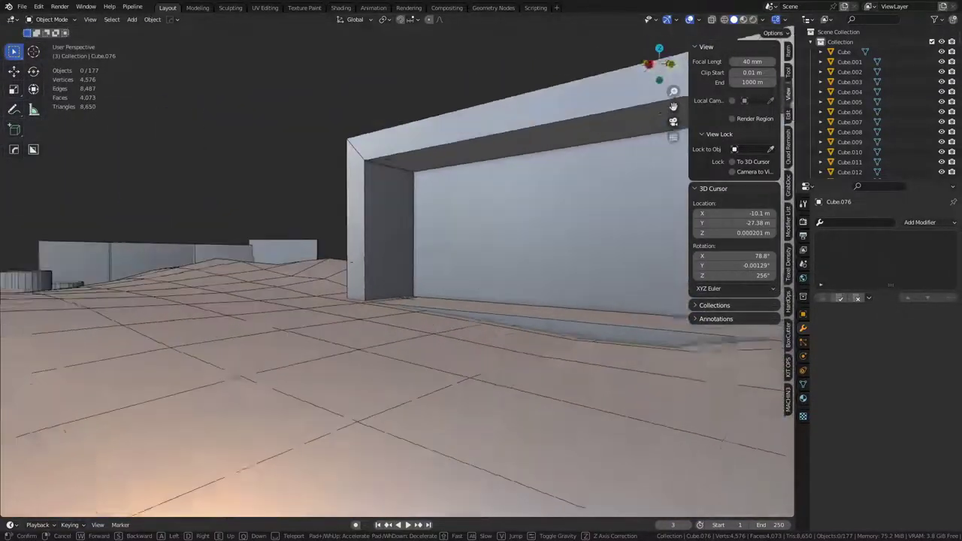
click(488, 237)
click(488, 237)
key(f)
middle_drag(345, 293, 301, 341)
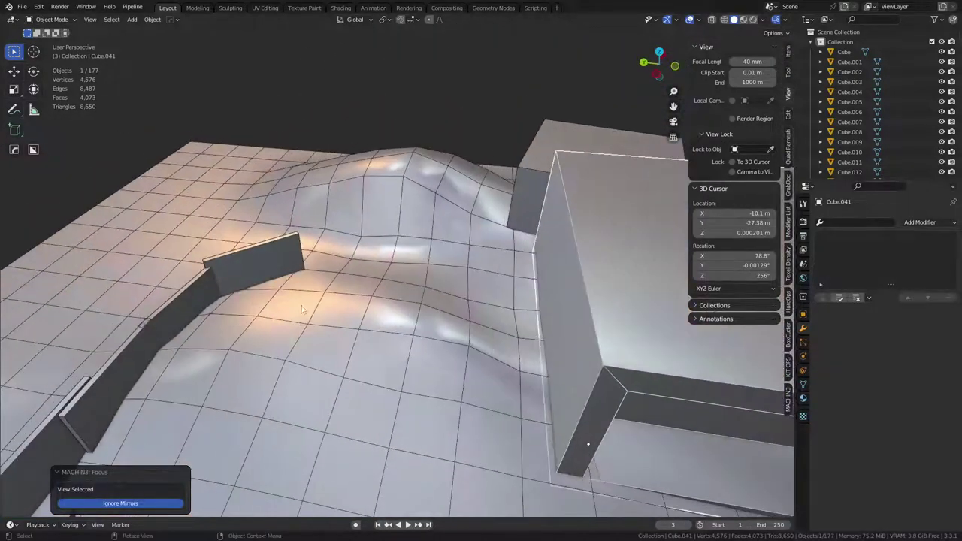
Make a linked duplicate of the end fence panel, move it to continue the row and rotate it about global Z
click(262, 271)
key(alt+d)
right_click(301, 268)
key(g)
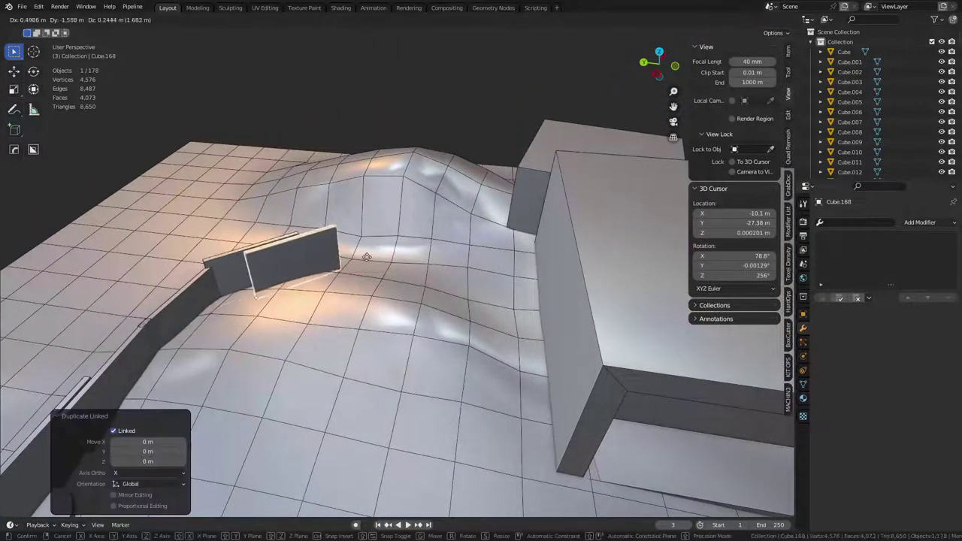
right_click(416, 230)
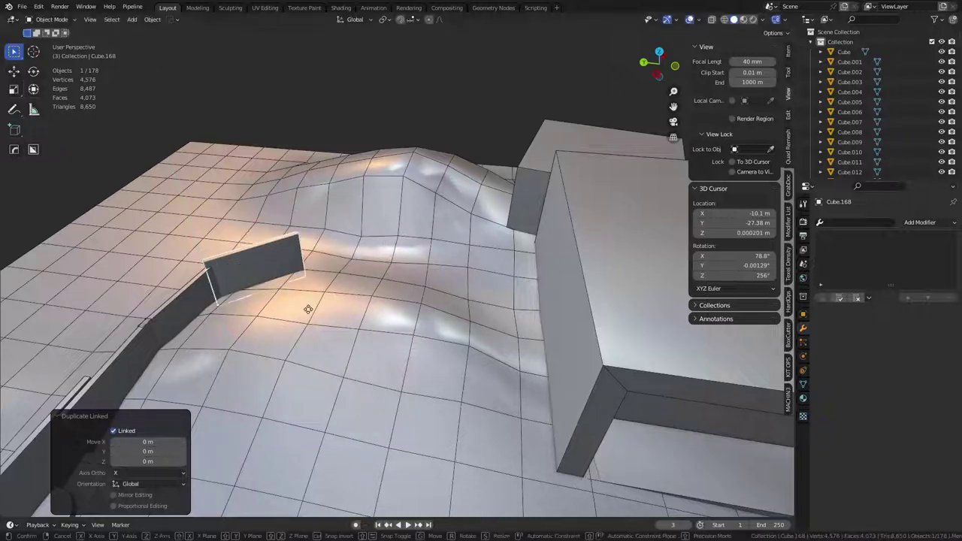
click(388, 286)
key(r)
key(z)
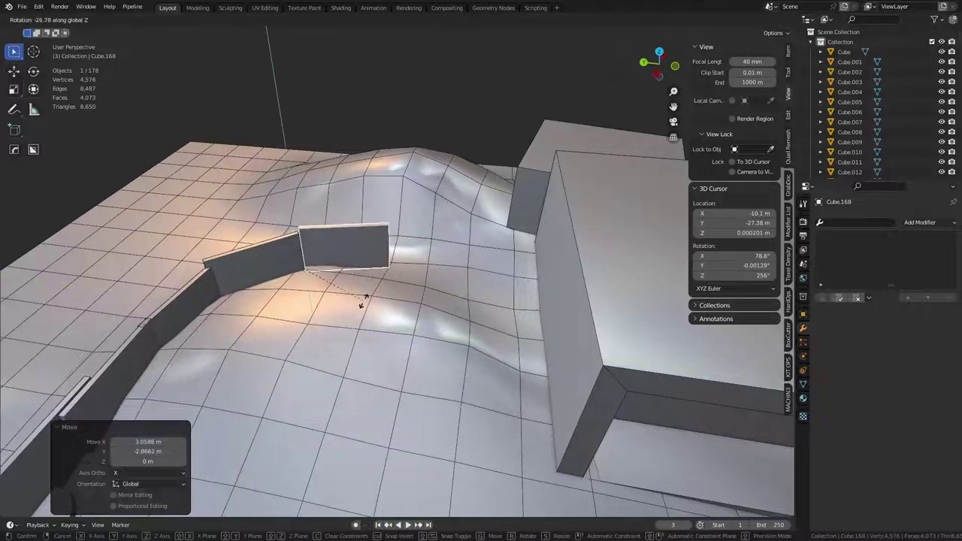
click(358, 302)
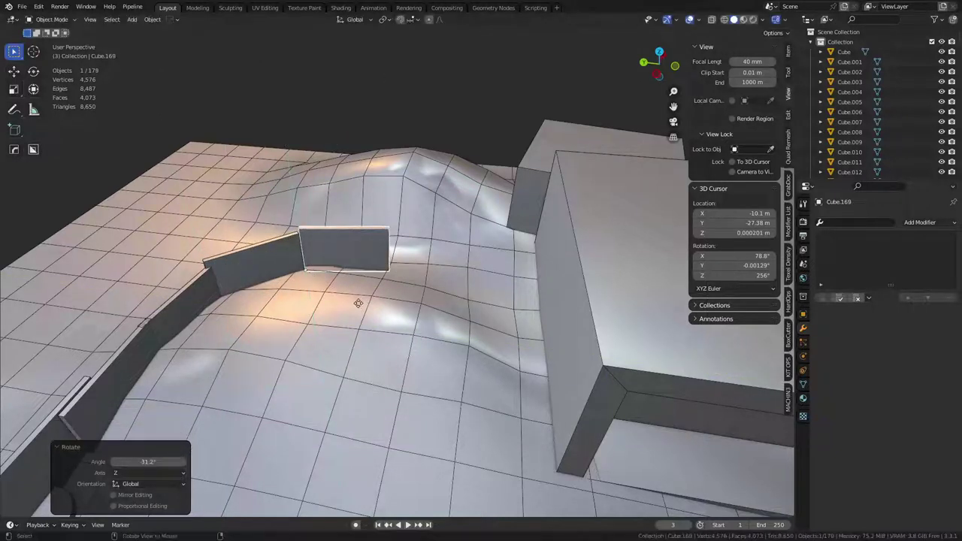
Extend the fence with another linked panel copy, rotating it about global Z and shifting it along Y
click(432, 310)
key(r)
key(z)
click(468, 332)
key(g)
key(y)
click(473, 322)
Delete the four fence panels between the first panel and the last added one
click(321, 267)
middle_drag(320, 267, 245, 329)
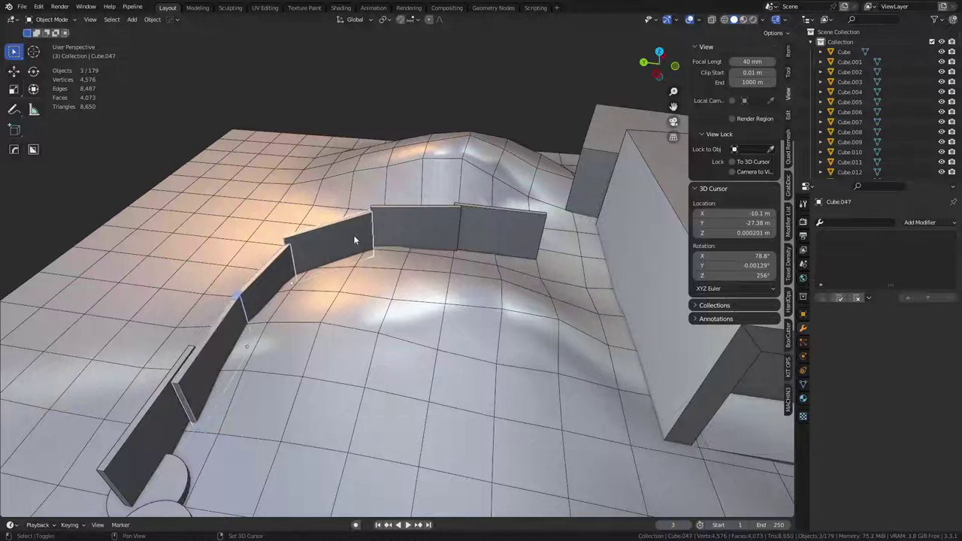
shift+click(417, 224)
key(x)
click(406, 246)
Reshape the ground plane between the remaining fence panels in Sculpt Mode using Clay Strips with a 127 px radius, and leave Sculpt Mode
middle_drag(406, 246, 426, 324)
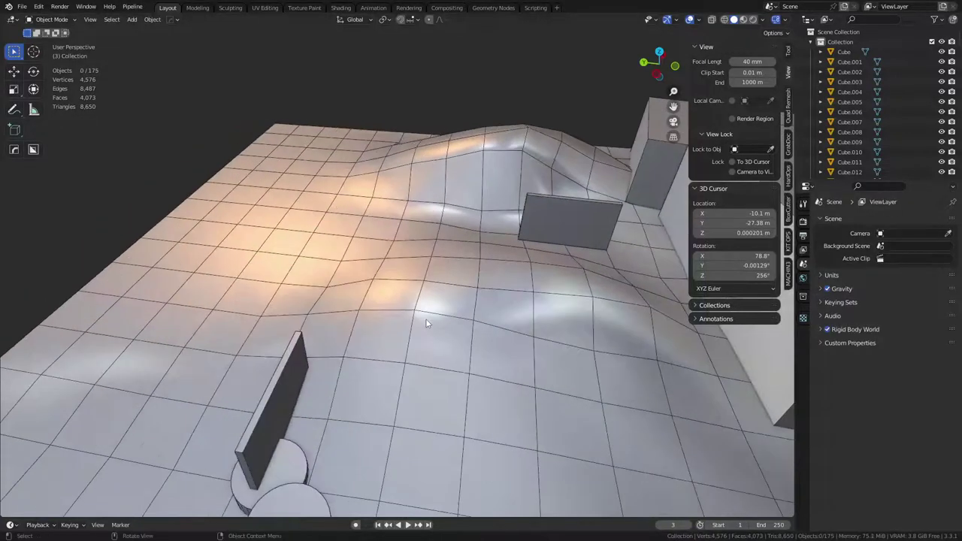
click(426, 323)
key(ctrl+Tab)
click(427, 376)
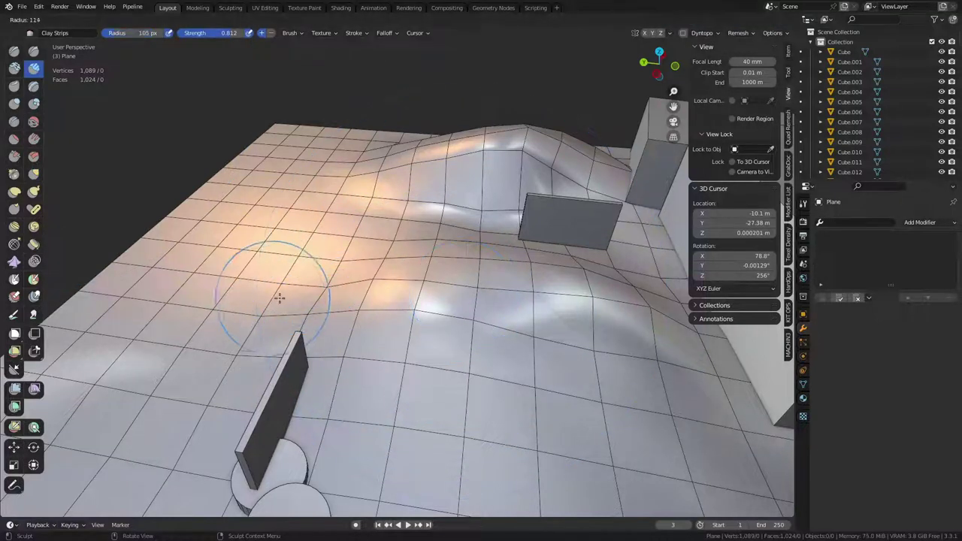
mouse_move(246, 305)
mouse_down()
mouse_move(397, 255)
mouse_move(301, 288)
mouse_move(262, 275)
mouse_move(387, 218)
mouse_move(461, 226)
mouse_move(296, 258)
mouse_move(161, 317)
mouse_move(342, 251)
mouse_move(278, 275)
mouse_move(210, 328)
mouse_move(177, 393)
mouse_move(376, 268)
mouse_up()
middle_drag(359, 248, 230, 290)
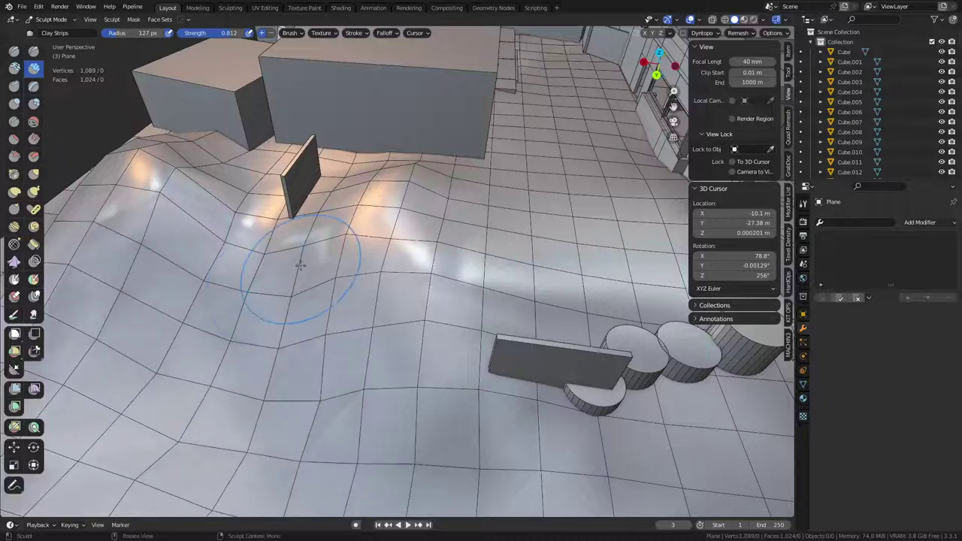
middle_drag(306, 268, 311, 272)
drag(280, 233, 267, 221)
drag(515, 394, 496, 396)
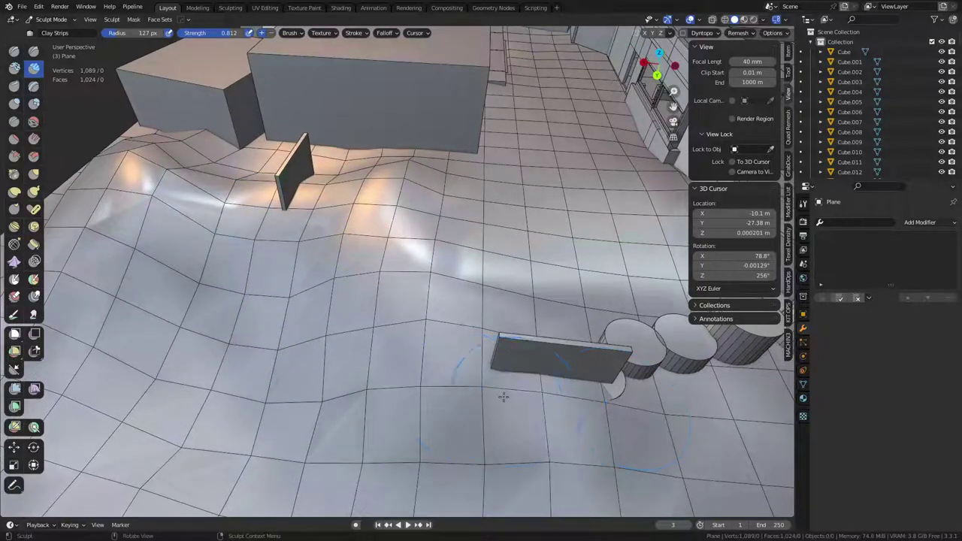
mouse_move(597, 382)
ctrl+mouse_down()
mouse_move(606, 435)
mouse_move(582, 410)
ctrl+mouse_up()
mouse_move(660, 254)
shift+middle_down()
mouse_move(607, 254)
mouse_move(543, 272)
mouse_move(484, 225)
mouse_move(497, 257)
shift+middle_up()
key(ctrl+Tab)
click(467, 219)
Open the long box beside the barriers in Edit Mode and bevel its long upper edge by 0.275 m
click(524, 178)
key(f)
key(ctrl+Tab)
click(492, 219)
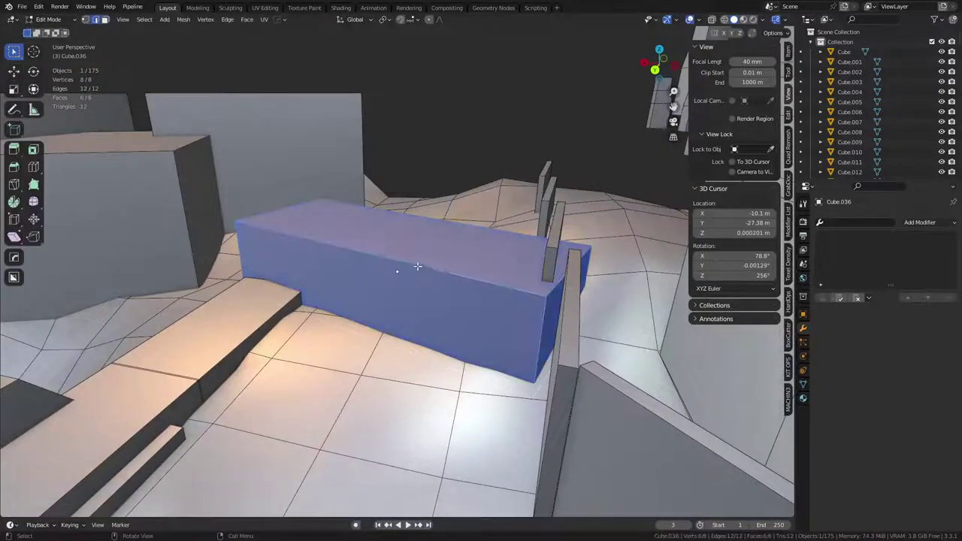
click(417, 267)
click(517, 358)
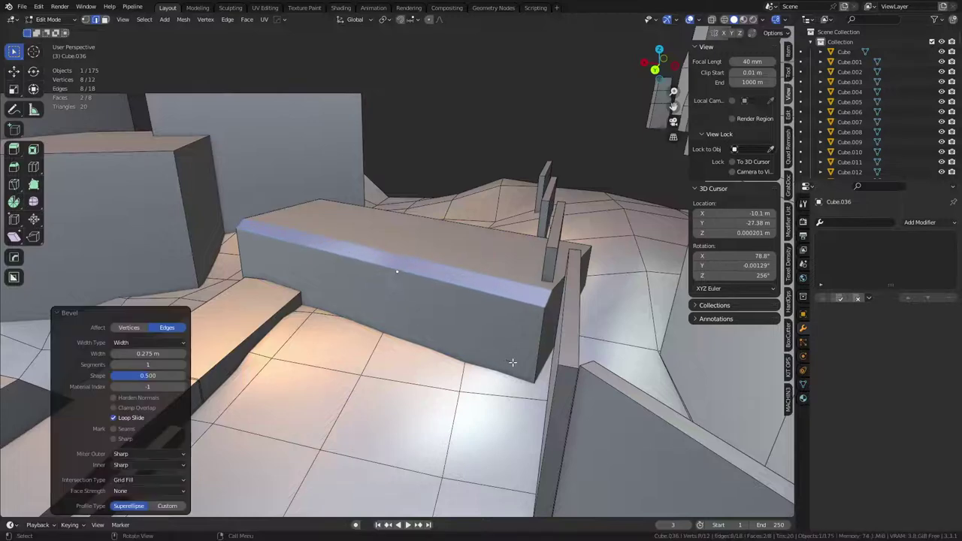
Add two crosswise loop cuts to the long box and select the side face between them
middle_drag(517, 358, 451, 259)
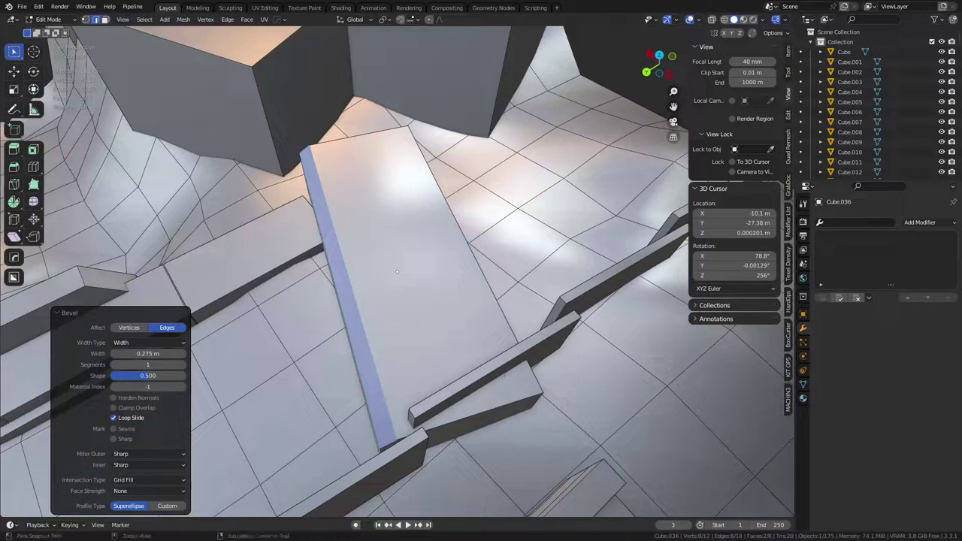
click(476, 344)
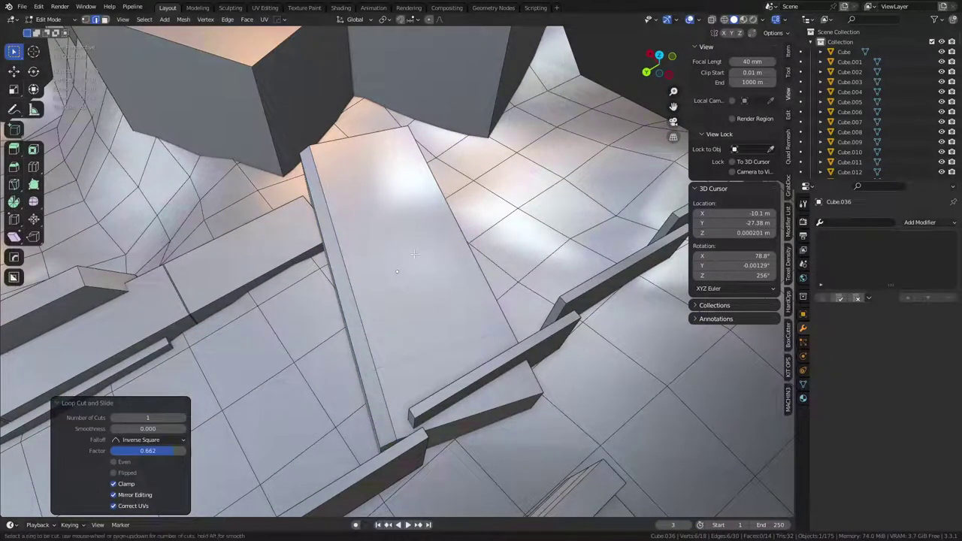
middle_drag(584, 263, 453, 298)
click(454, 298)
key(alt+e)
click(490, 367)
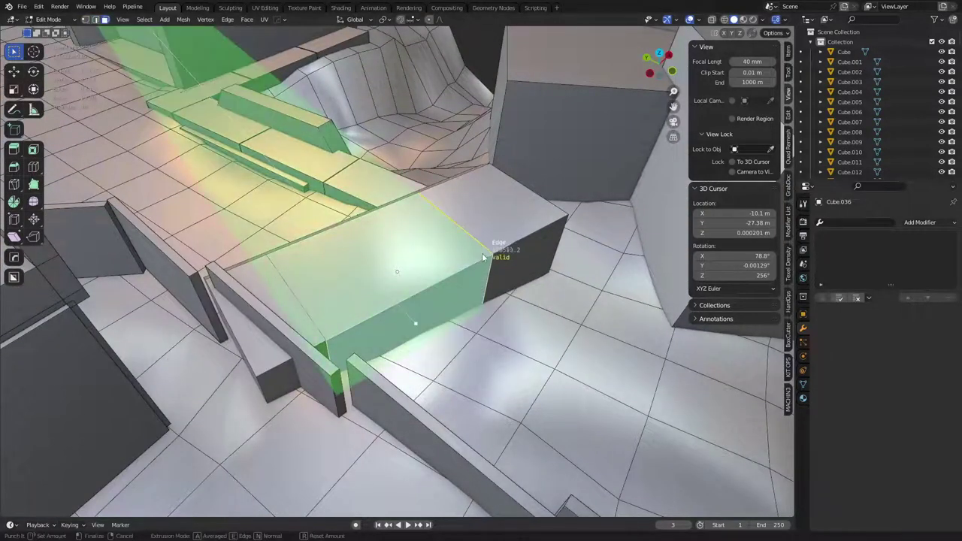
right_click(487, 331)
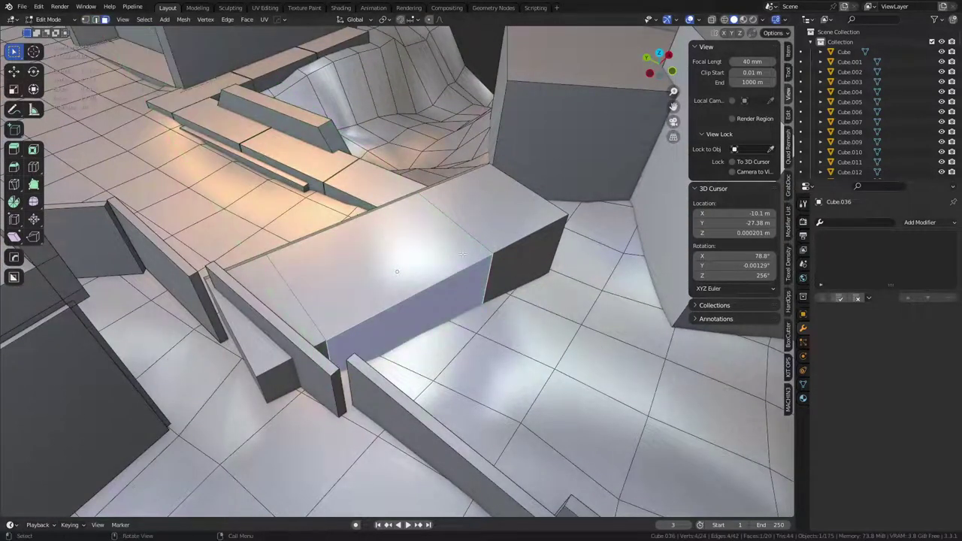
Recess the selected side face into the long box with Punch It in averaged mode
key(alt+e)
click(504, 304)
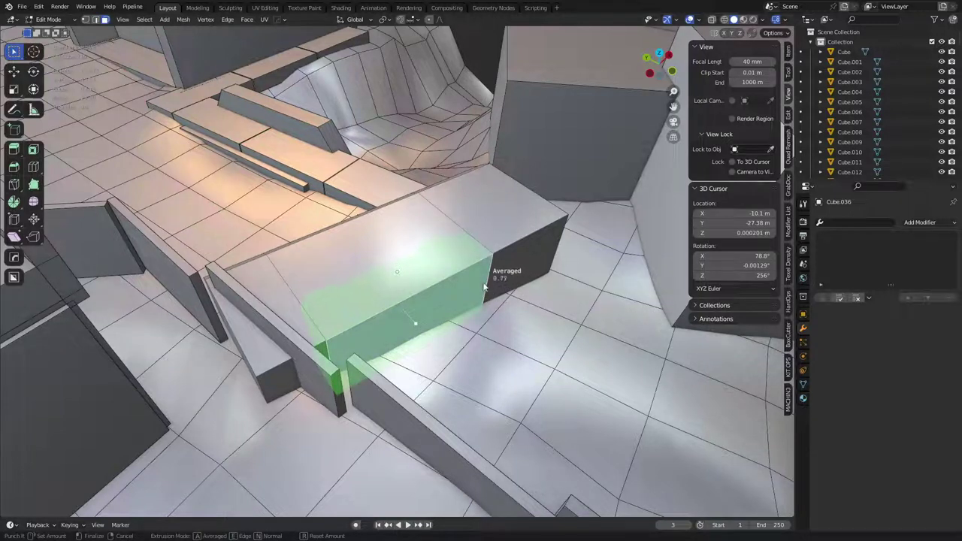
click(483, 286)
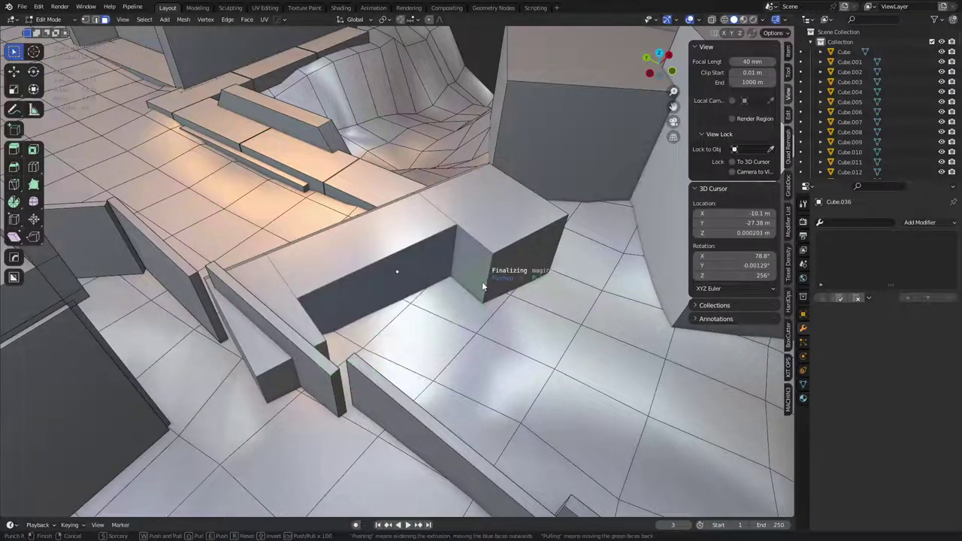
Switch the transform orientation to Normal, move the recessed face about 0.97 m outward along its normal Z, and leave Edit Mode
click(375, 291)
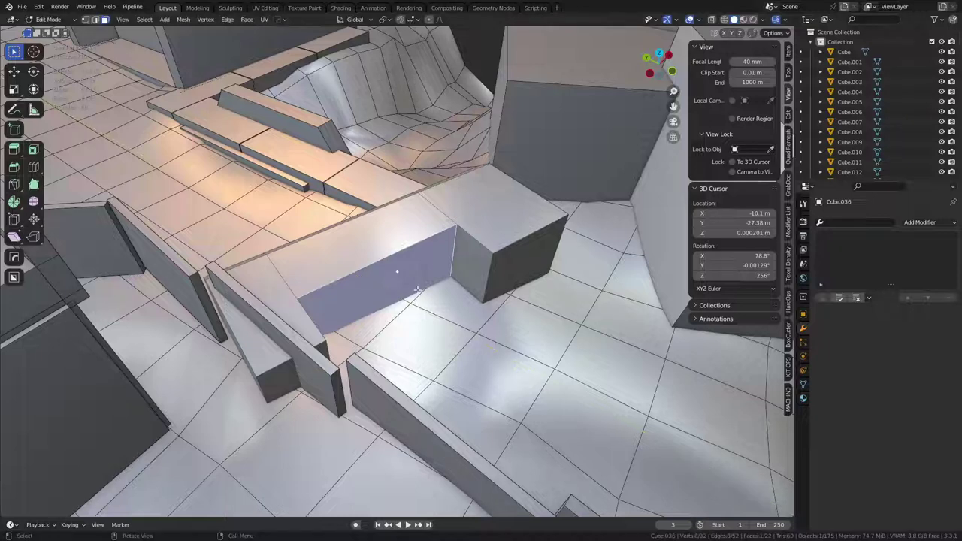
key(shift+space)
click(455, 230)
key(shift+space)
click(376, 47)
key(g)
key(y)
right_click(384, 276)
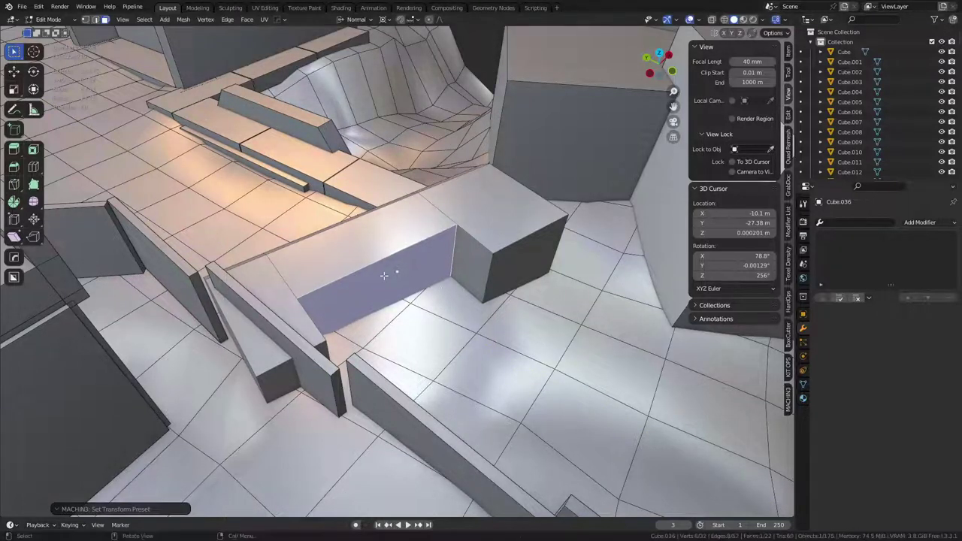
key(g)
key(z)
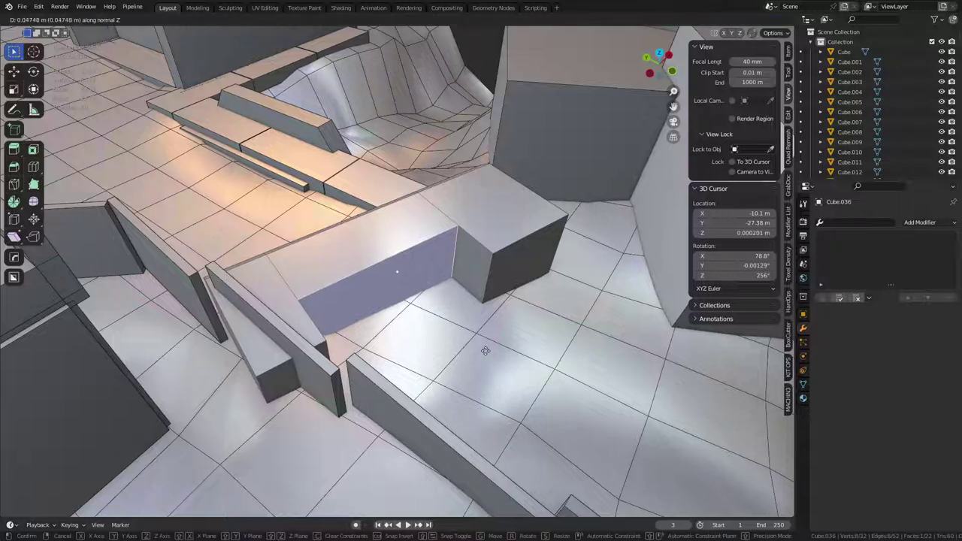
click(416, 314)
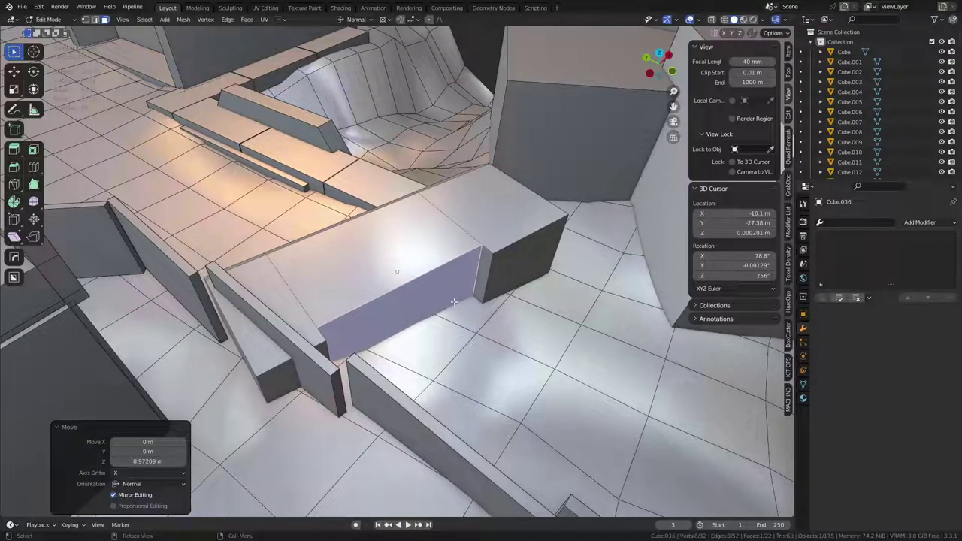
key(Tab)
Duplicate the low wall panel beside the large blocks and slide the copy along its normal Y to close the gap to the block
middle_drag(472, 344, 410, 211)
middle_drag(365, 261, 287, 284)
scroll(287, 284, down, 3)
shift+middle_drag(481, 255, 126, 266)
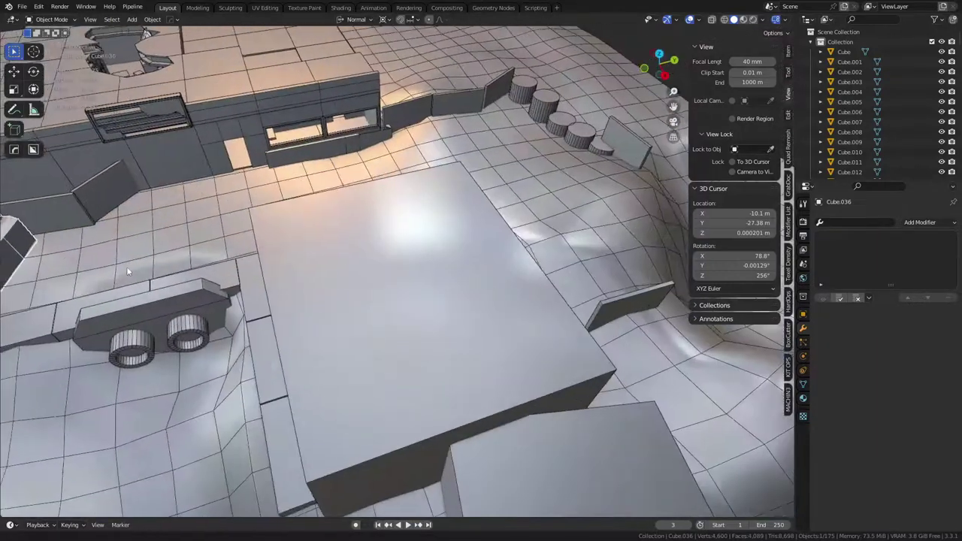
mouse_move(594, 285)
shift+middle_down()
mouse_move(373, 296)
mouse_move(402, 299)
shift+middle_up()
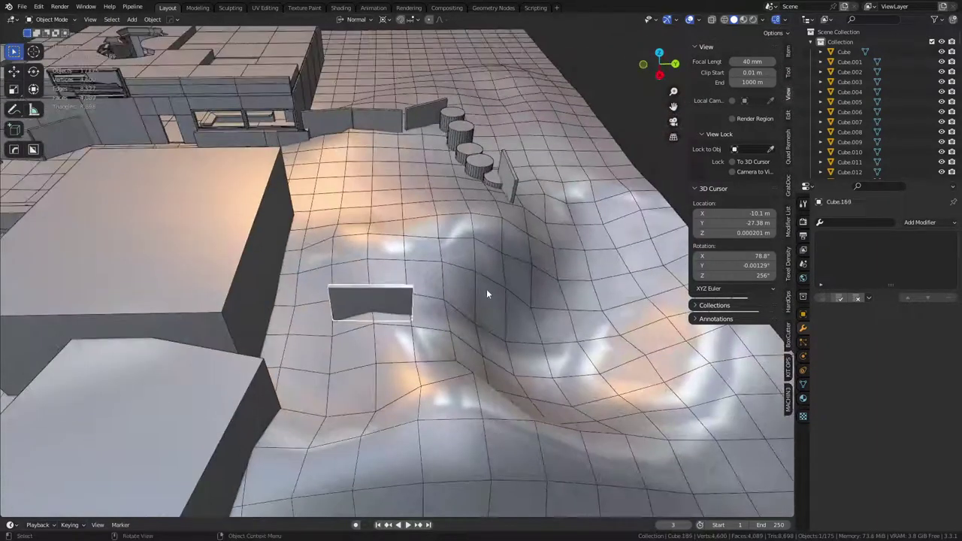
mouse_move(490, 299)
middle_down()
mouse_move(408, 290)
mouse_move(419, 306)
middle_up()
mouse_move(583, 346)
middle_down()
mouse_move(413, 312)
mouse_move(247, 330)
mouse_move(357, 335)
middle_up()
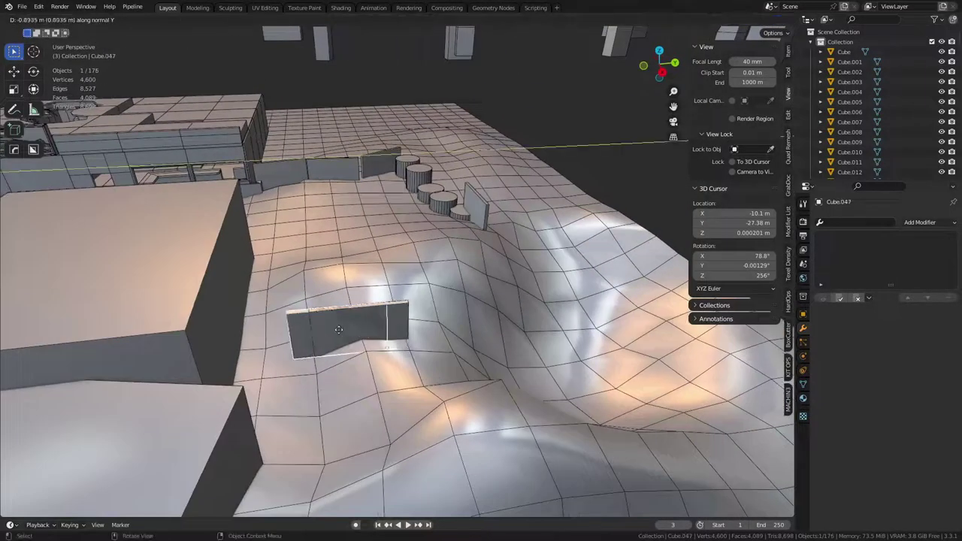
click(303, 339)
key(alt+a)
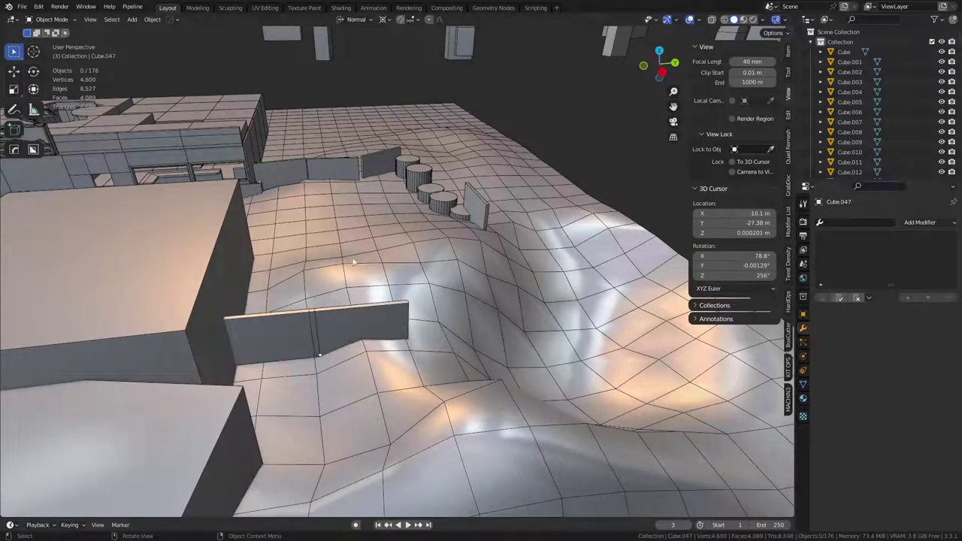
Raise the distant tower behind the wall panels slightly and set the transform orientation to Global
key(shift+grave)
key(w)
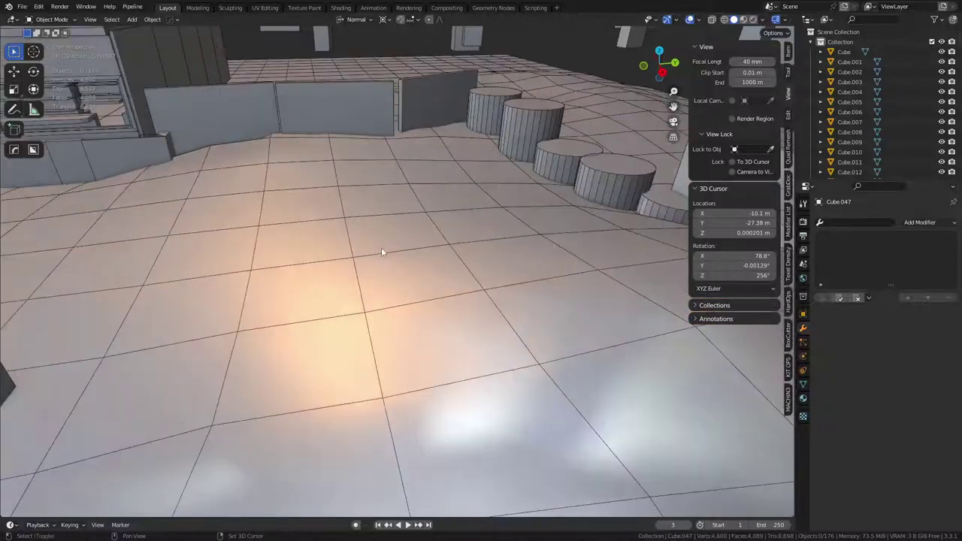
key(w)
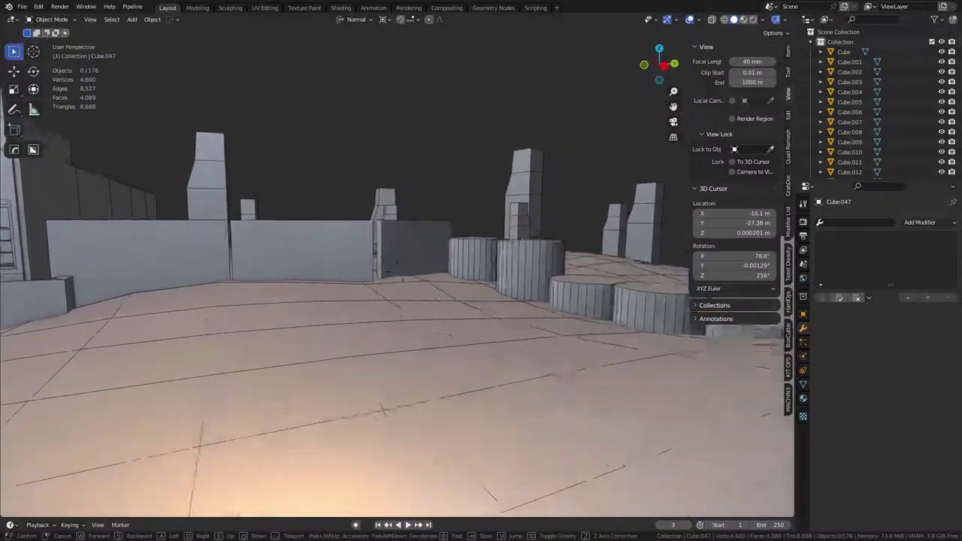
click(381, 253)
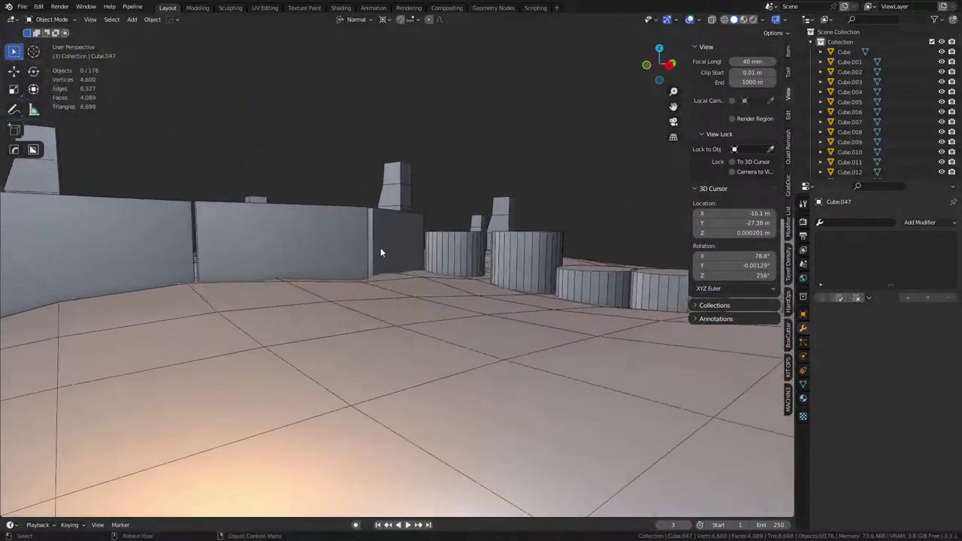
key(g)
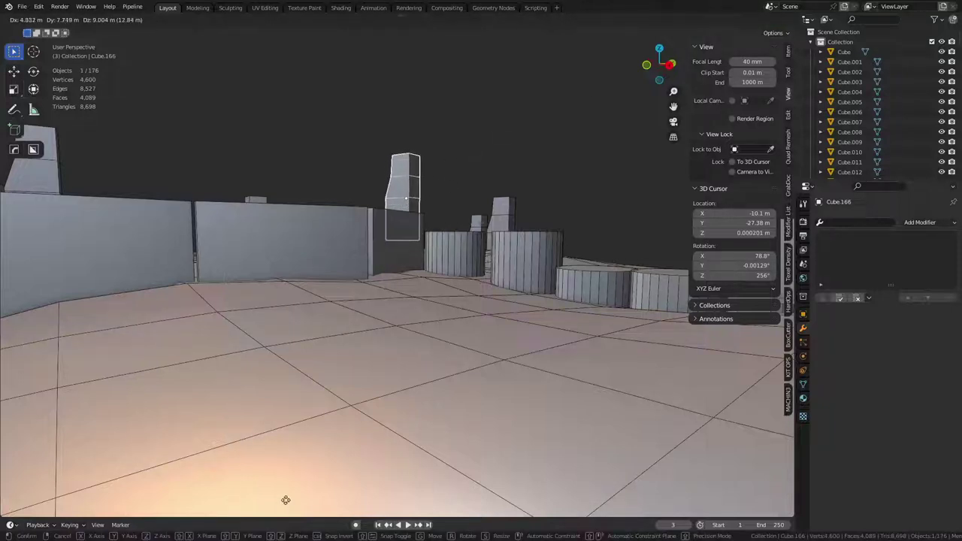
click(288, 486)
key(alt+period)
click(535, 180)
click(482, 165)
Walk to the street in front of the shop and open the ground plane in face Edit Mode
key(shift+grave)
key(w)
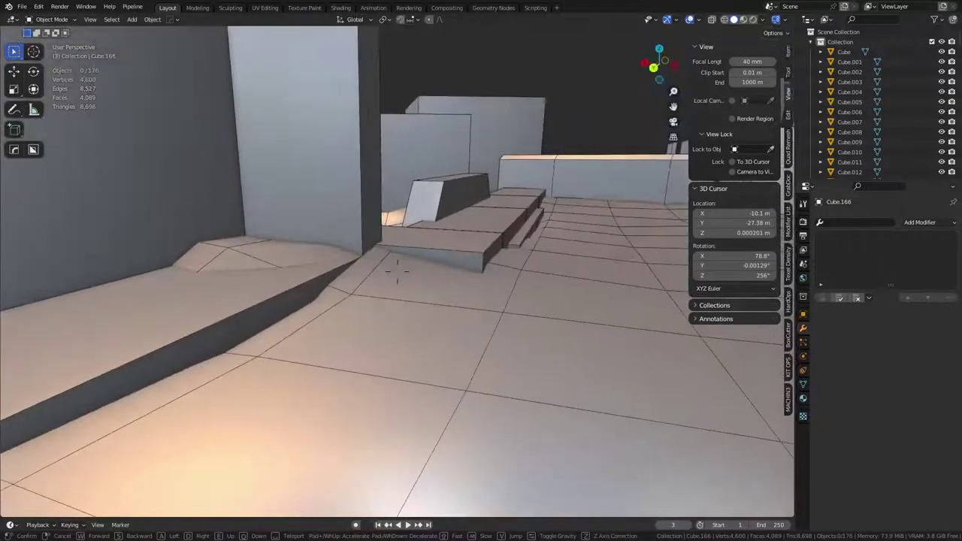
key(s)
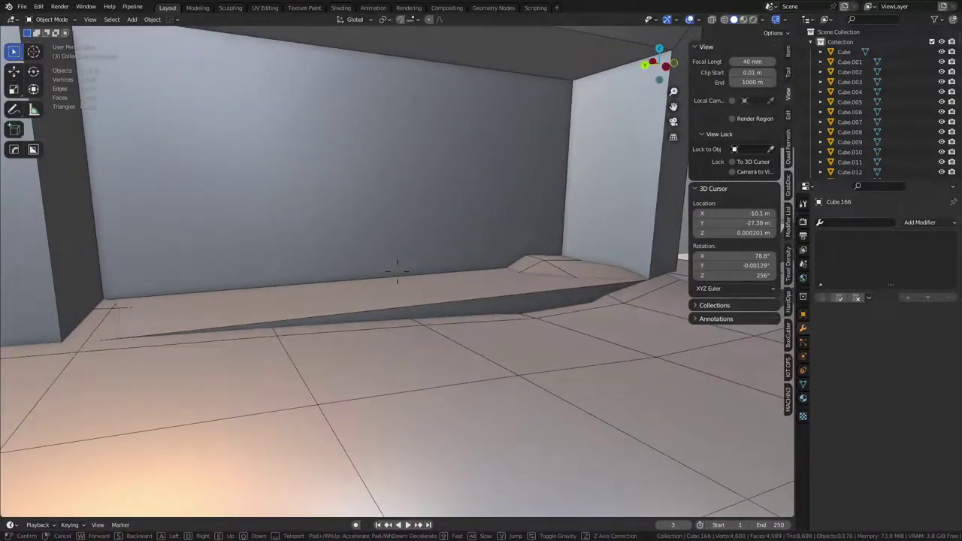
key(s)
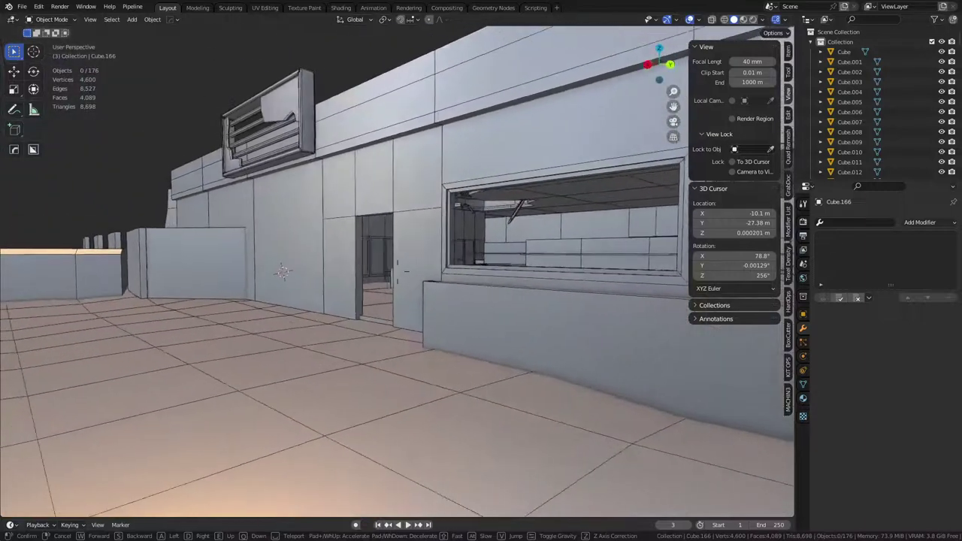
click(361, 199)
click(212, 310)
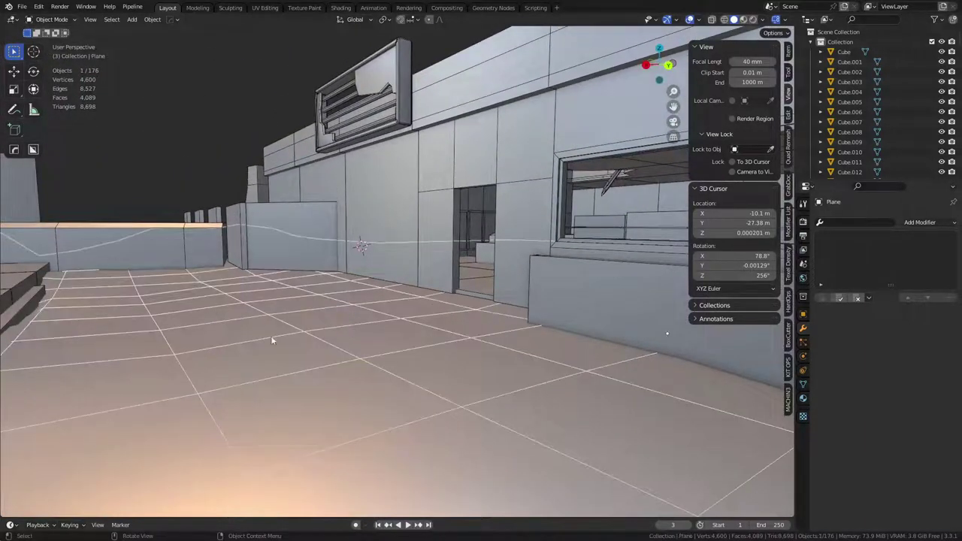
key(ctrl+Tab)
click(297, 322)
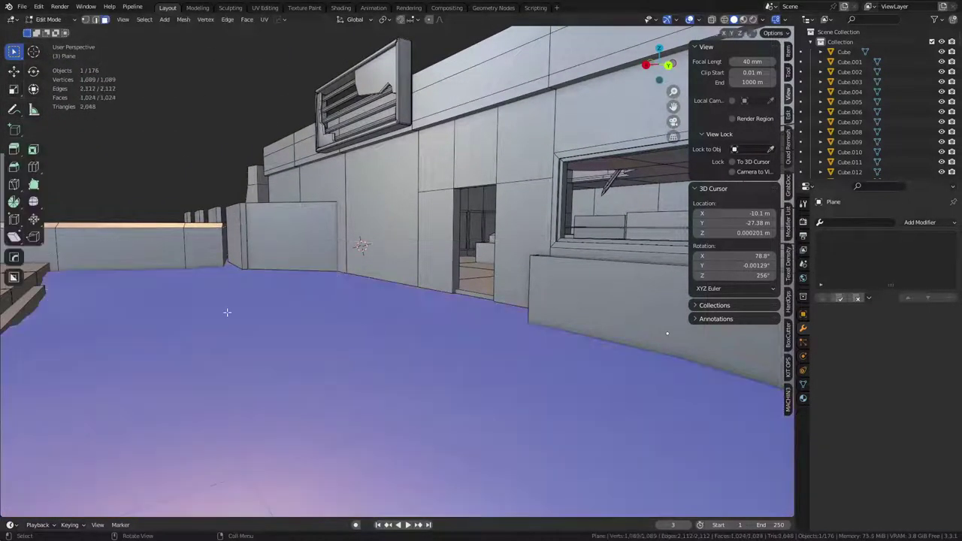
Try to extrude a rectangular patch of street faces downward in front of the shop, and undo it
click(170, 291)
ctrl+shift+click(567, 438)
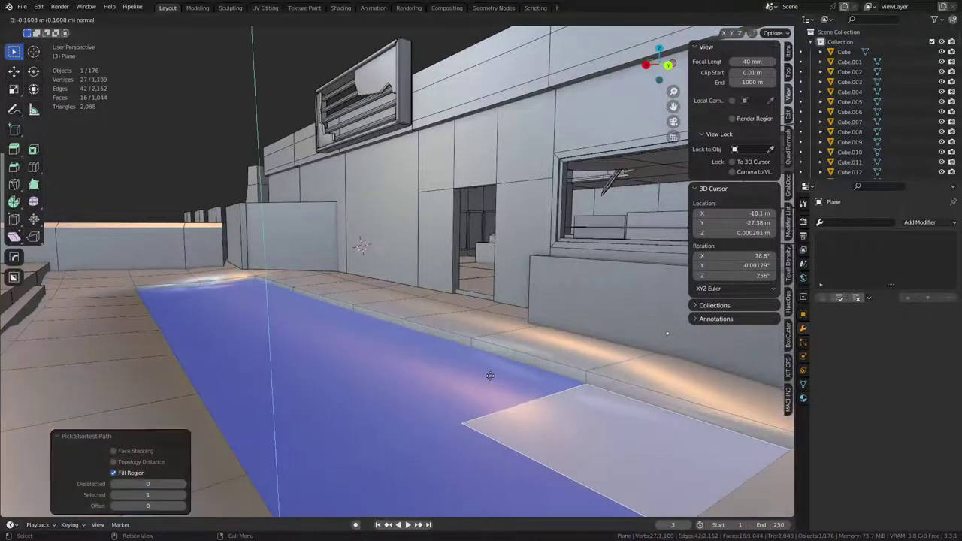
right_click(469, 375)
click(469, 375)
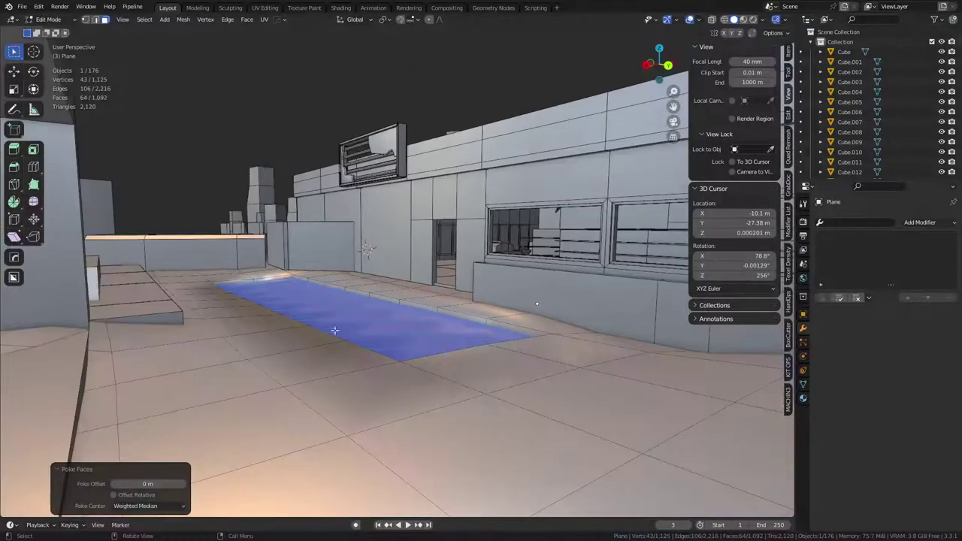
key(ctrl+z)
alt+click(449, 330)
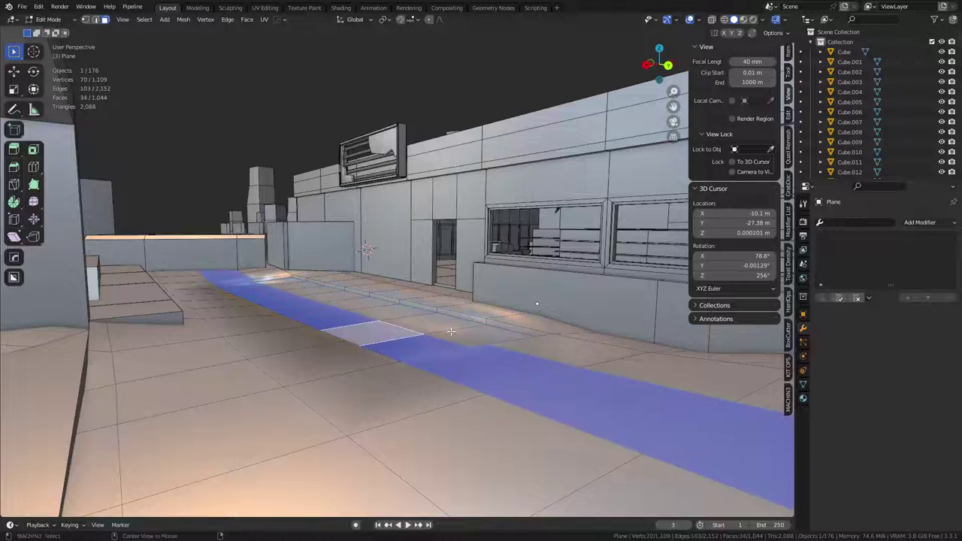
key(ctrl+z)
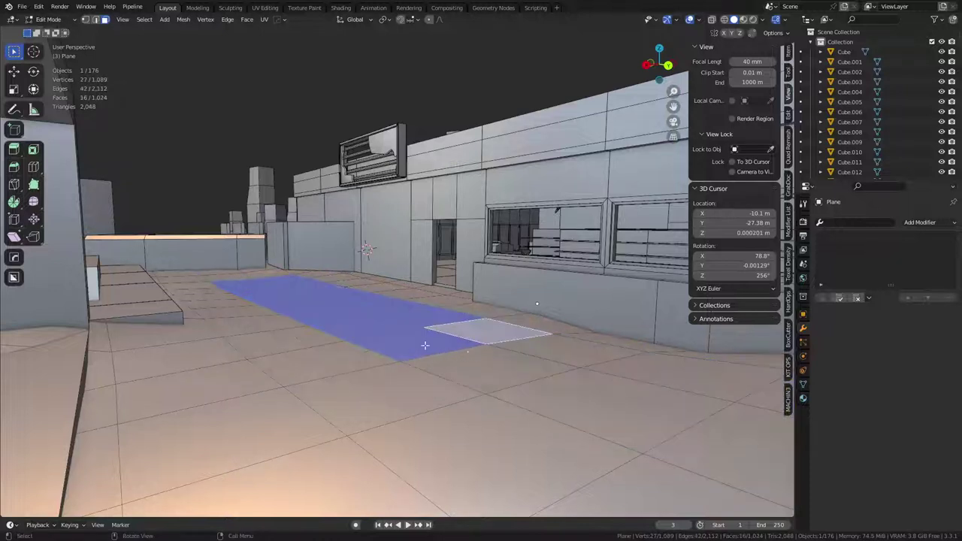
Select three adjacent face loops along the street and extrude them about 0.29 m downward to form a sunken road with curbs
alt+click(398, 334)
alt+shift+click(312, 347)
alt+shift+click(441, 324)
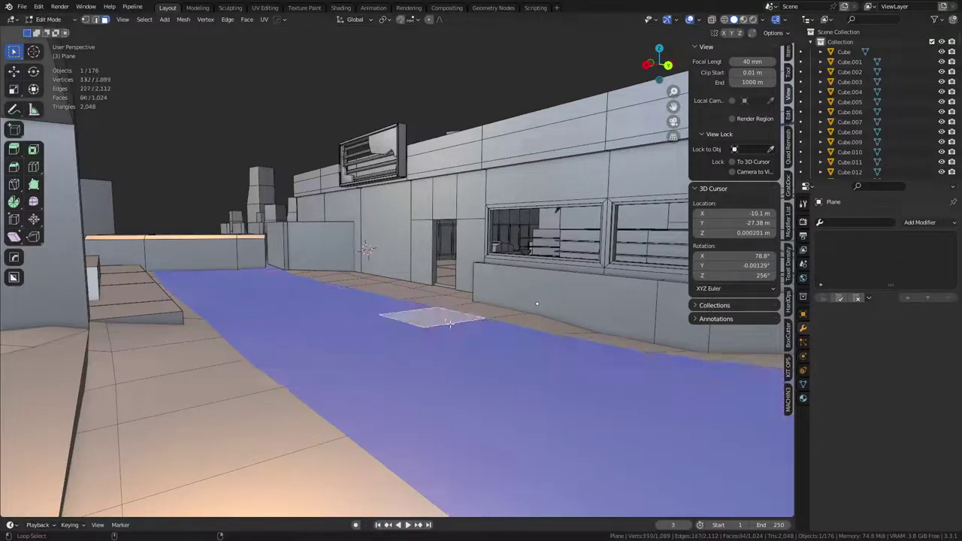
key(e)
click(508, 349)
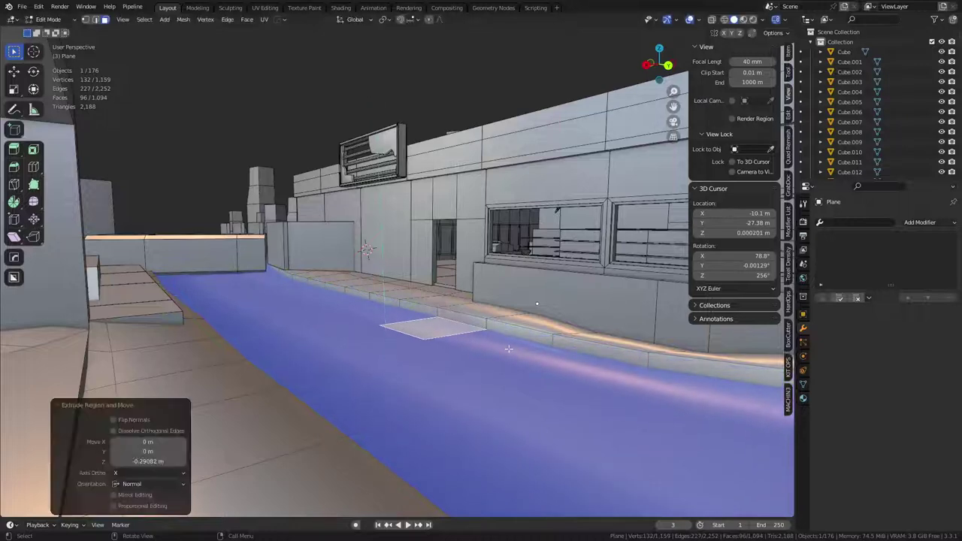
Inset the sunken road faces slightly, leave Edit Mode and deselect the ground plane
key(i)
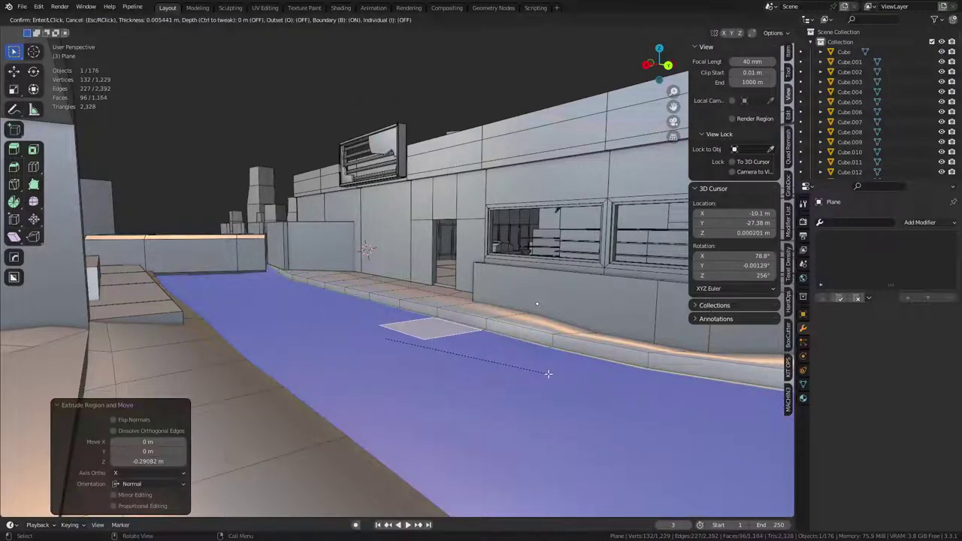
click(548, 373)
key(Tab)
click(469, 373)
click(161, 144)
Shade the ground plane smooth with Auto Smooth at 30°
key(shift+grave)
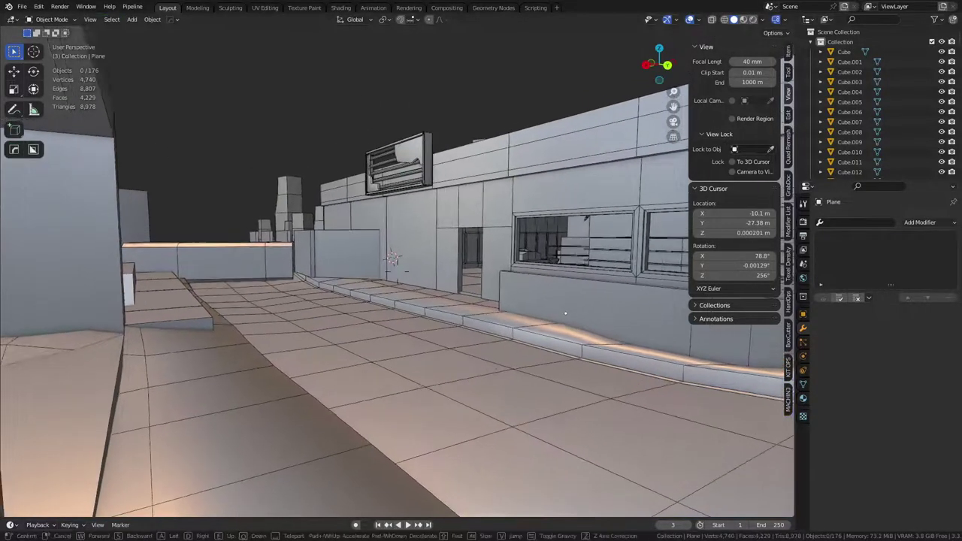
key(w)
key(d)
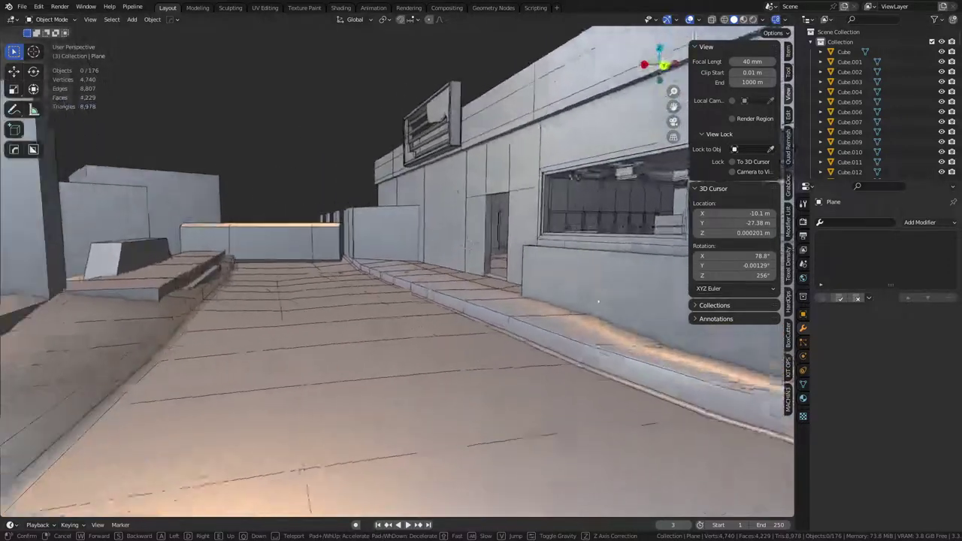
click(428, 373)
click(427, 372)
right_click(427, 358)
click(423, 322)
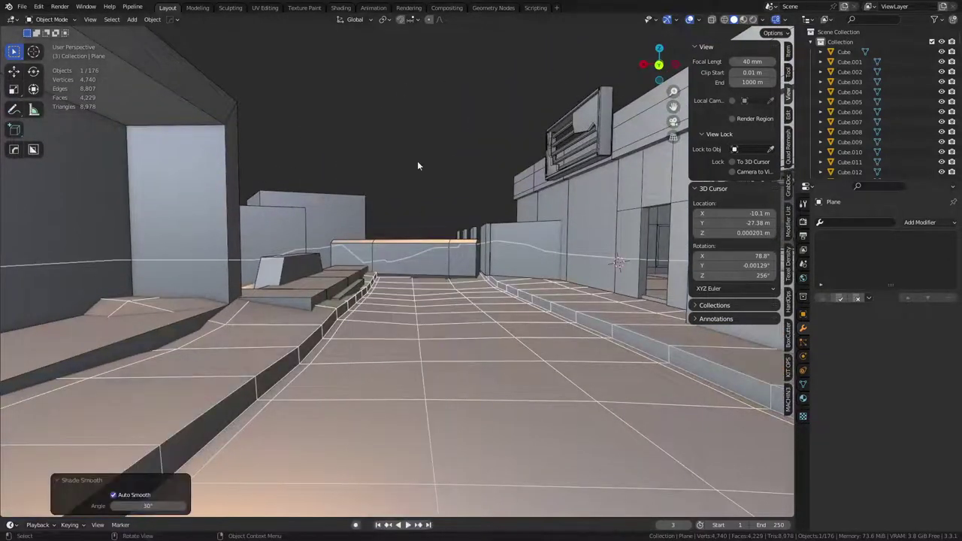
click(417, 146)
Walk along the street to examine the new curbs beside the shopfront and the opposite sidewalk
key(shift+grave)
key(s)
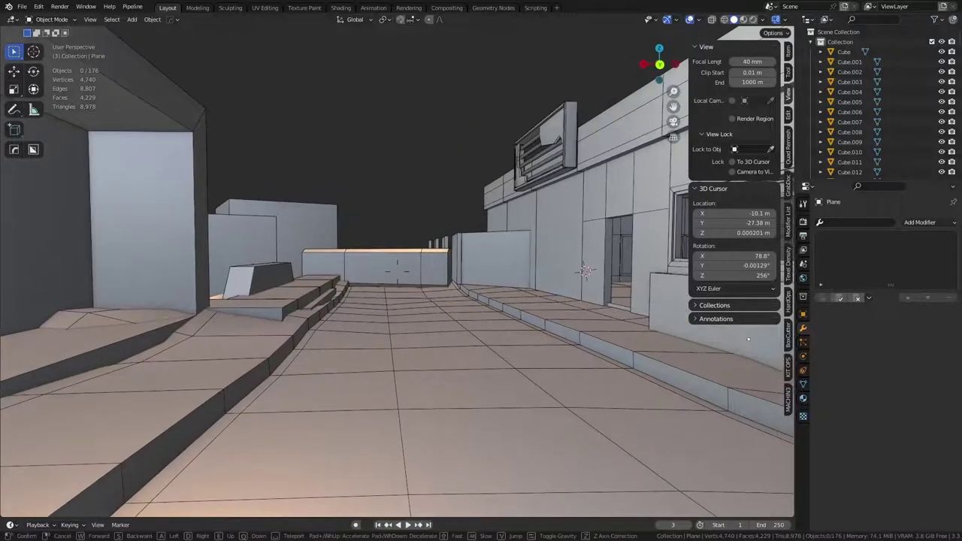
key(w)
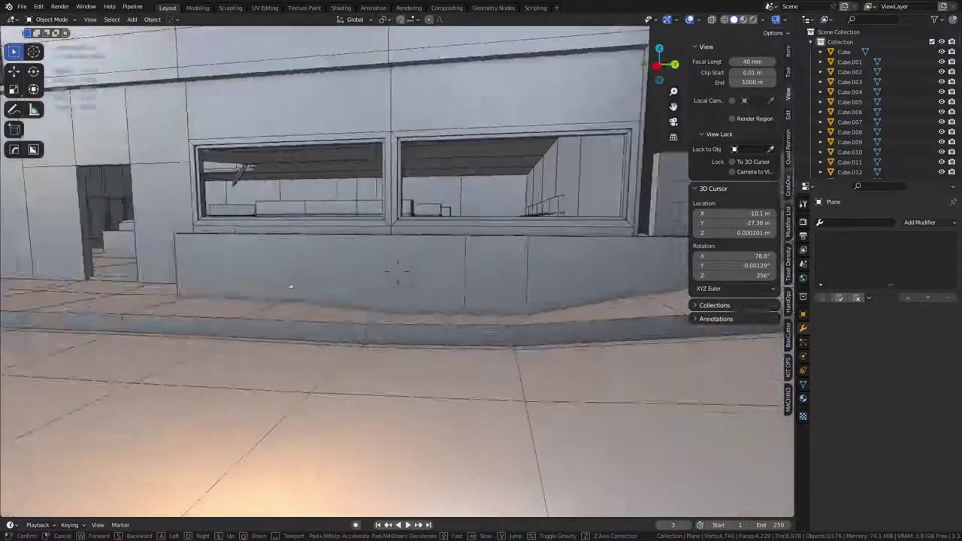
key(w)
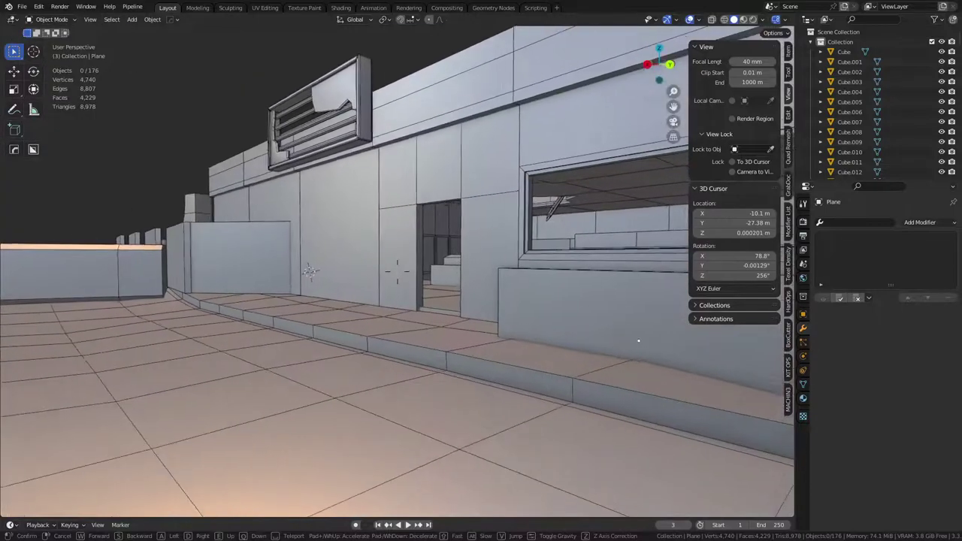
key(w)
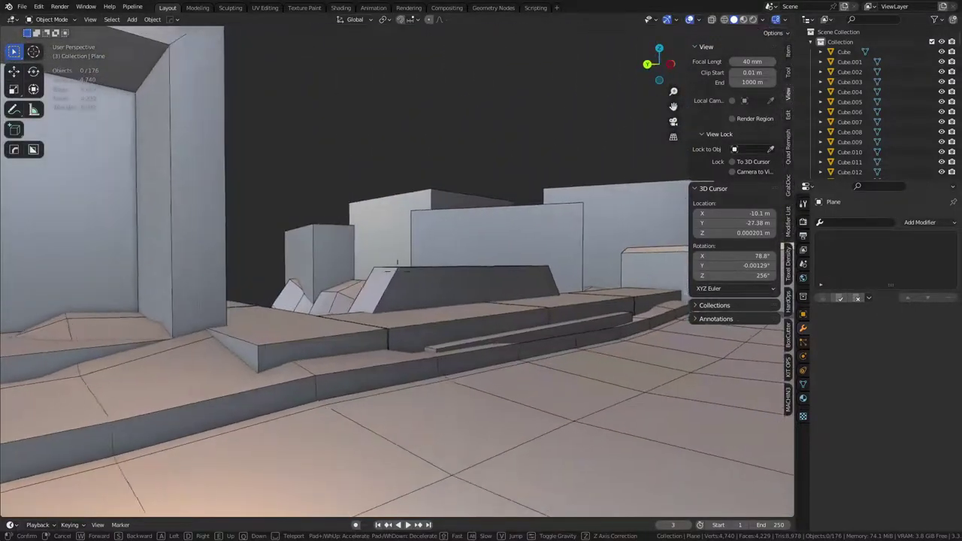
key(w)
click(424, 394)
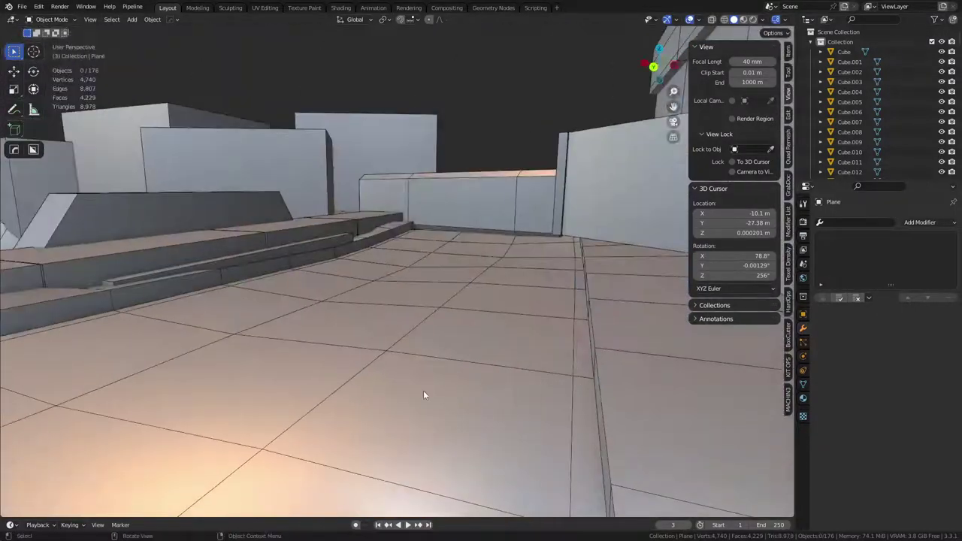
Enter the shop and examine its interior, including the counter block, shelving and broken ceiling
middle_drag(416, 260, 409, 315)
scroll(409, 316, up, 5)
middle_drag(332, 312, 342, 250)
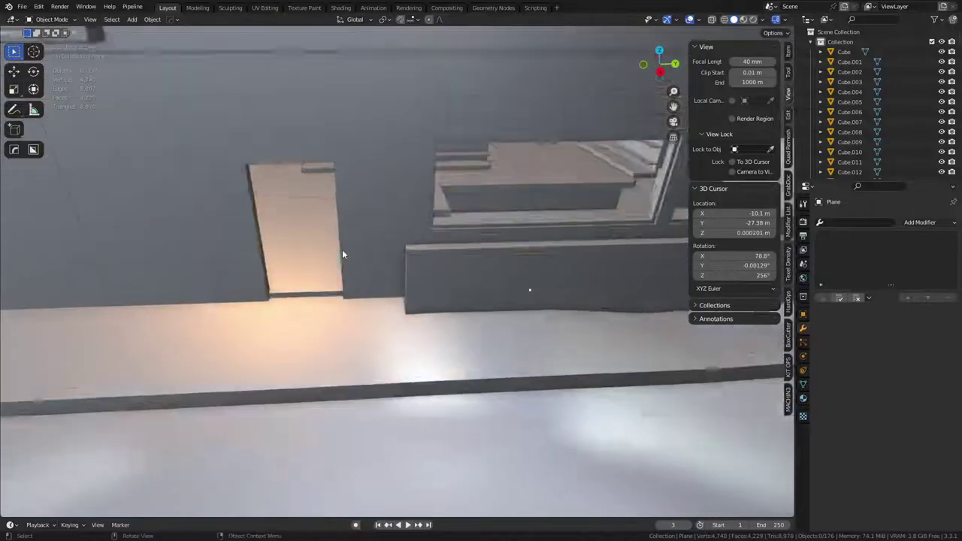
scroll(338, 248, up, 5)
key(shift+grave)
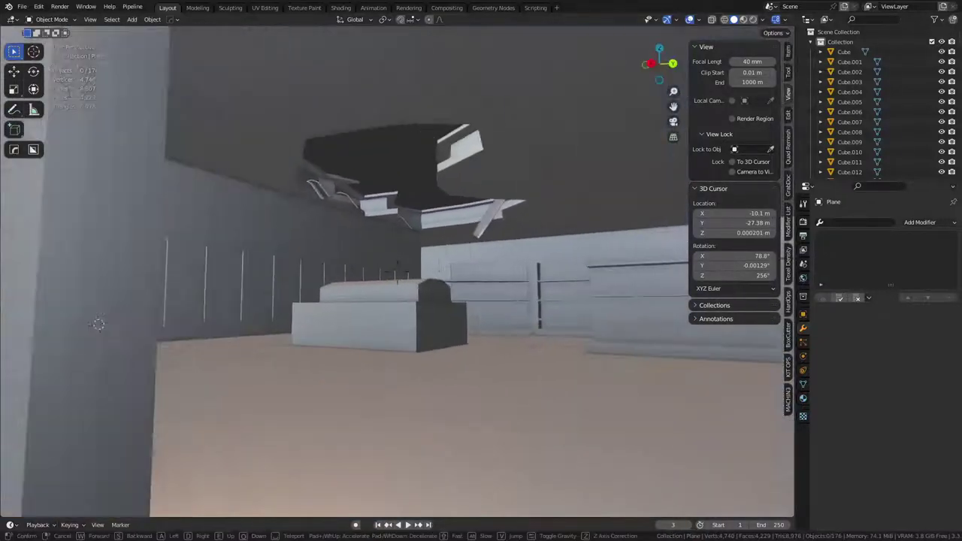
key(w)
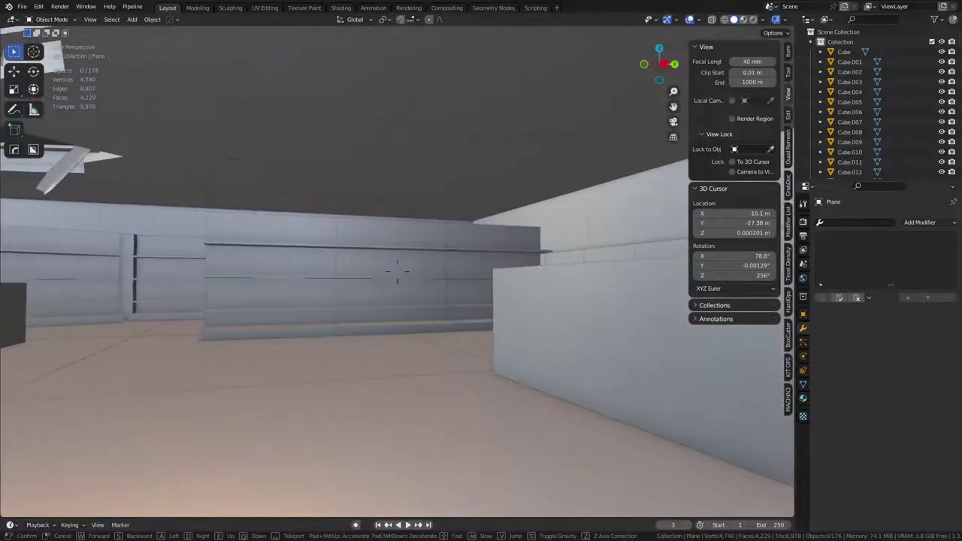
key(s)
key(w)
key(a)
click(309, 226)
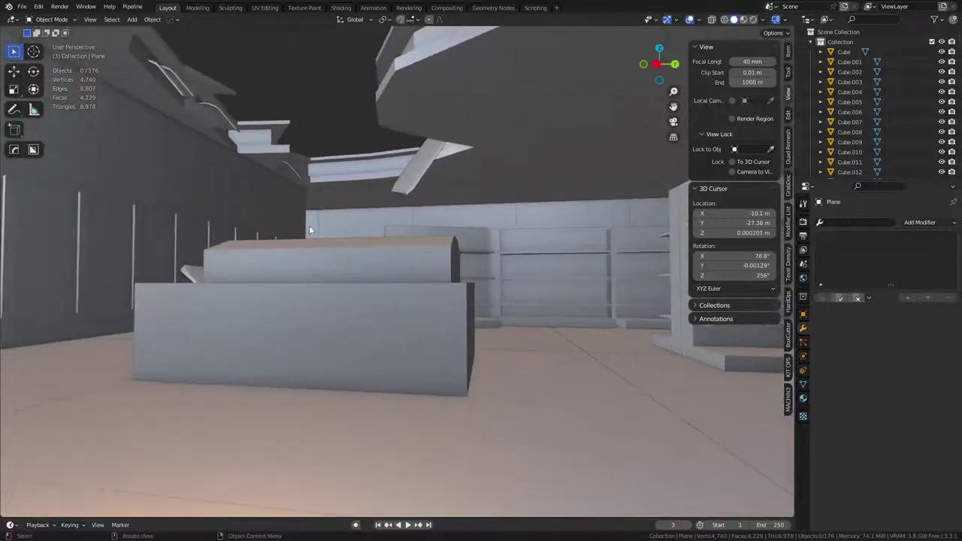
key(shift+grave)
key(e)
key(w)
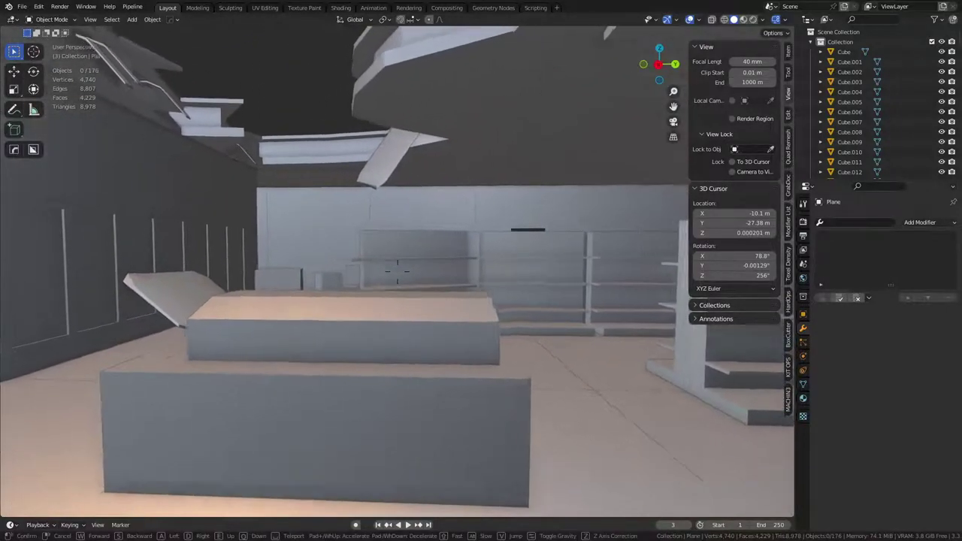
key(a)
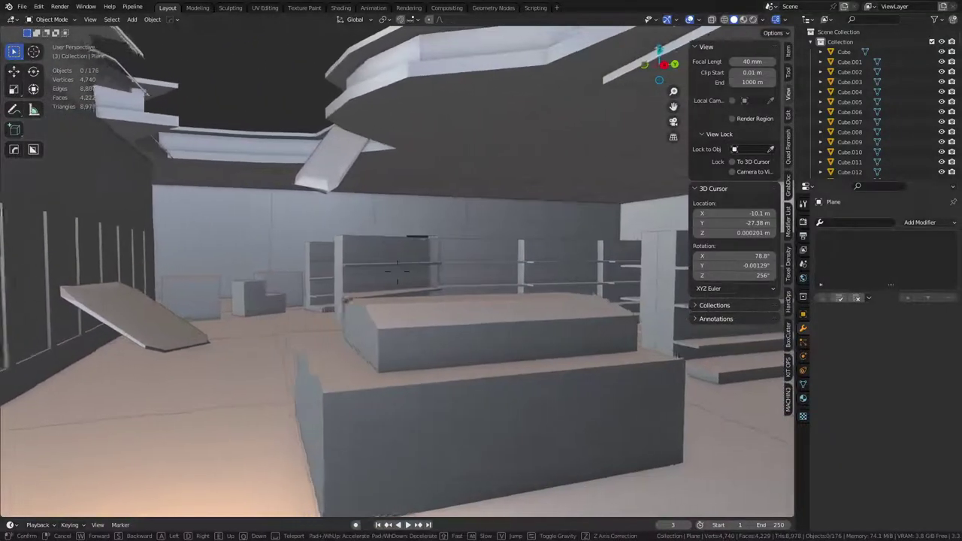
click(346, 256)
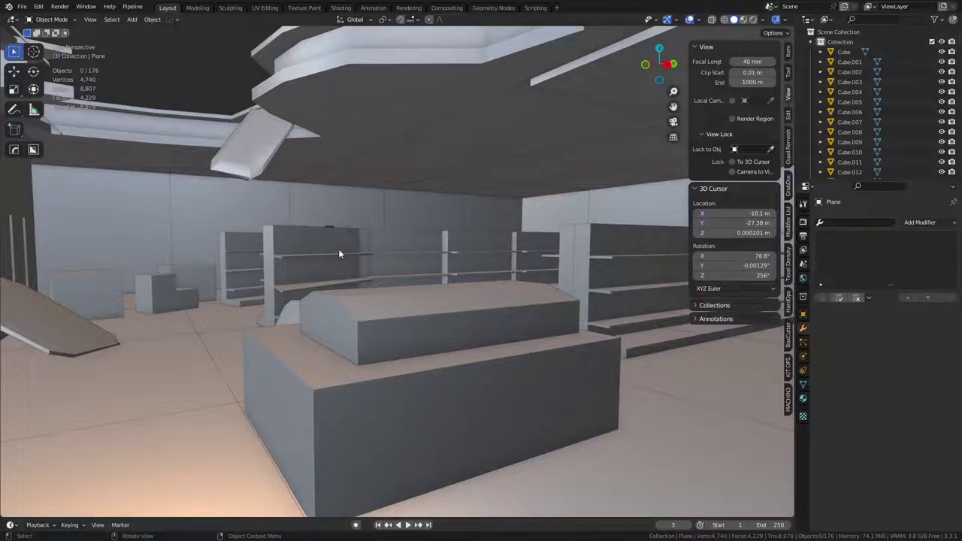
Walk out of the shop to the street and examine the facade with its broken sign
key(shift+grave)
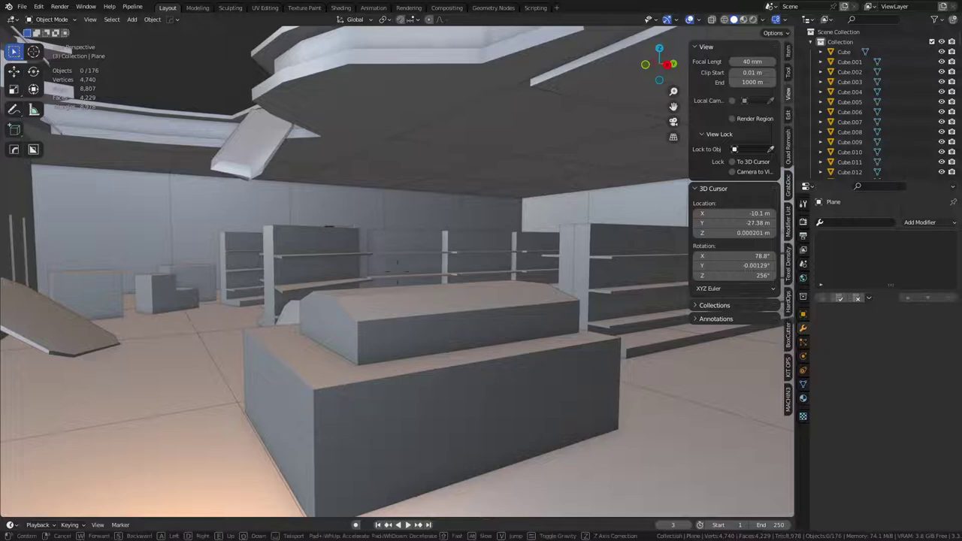
key(w)
key(w)
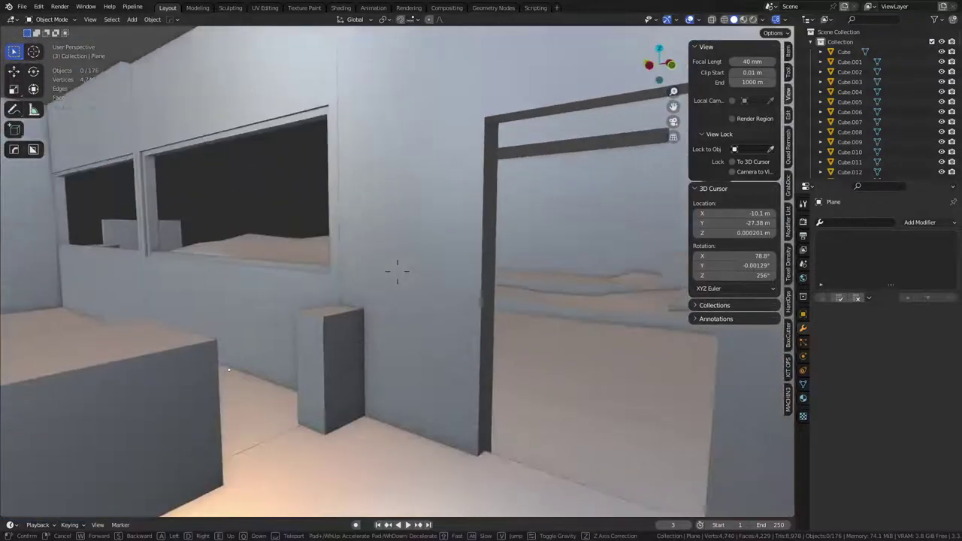
key(w)
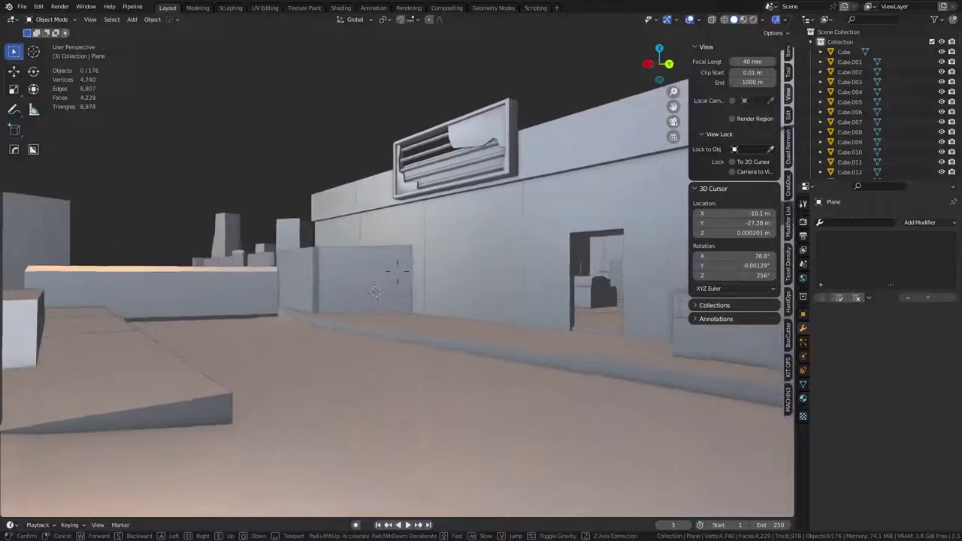
click(371, 290)
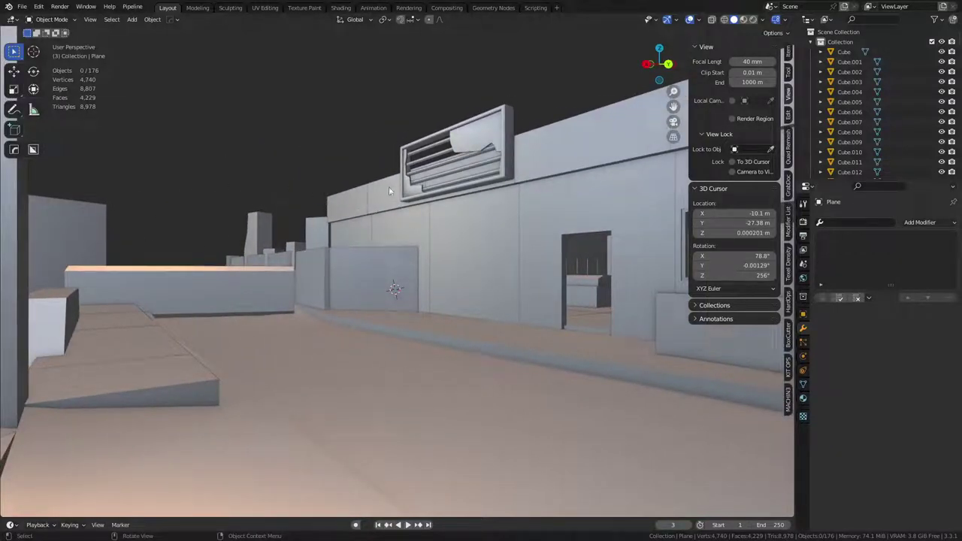
middle_drag(393, 190, 682, 267)
key(f)
middle_drag(604, 247, 452, 321)
scroll(459, 314, down, 3)
Place a linked duplicate of the building's rear wall panel beside the back door, rotated about 82° around Z to stand perpendicular to the wall
click(452, 318)
key(f)
scroll(452, 318, down, 8)
middle_drag(526, 330, 434, 315)
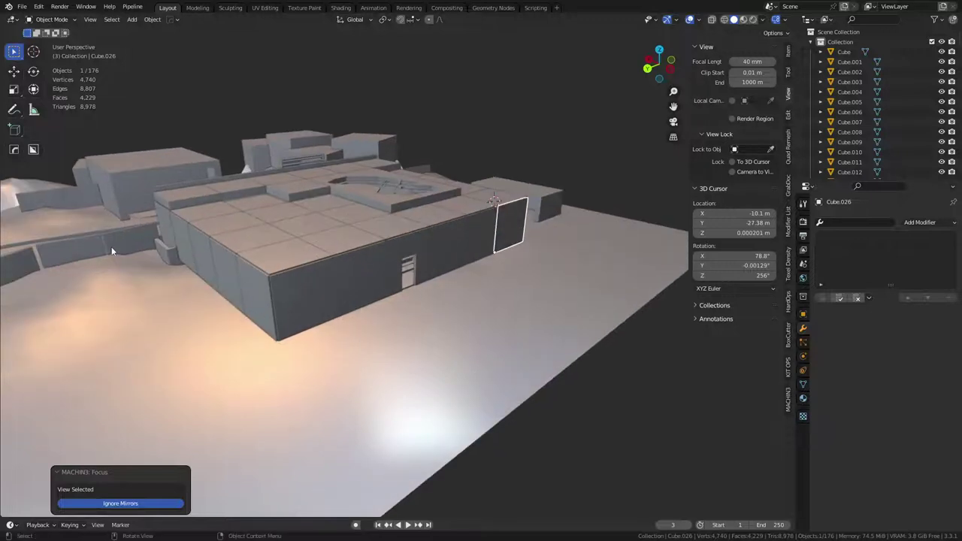
key(alt+d)
click(469, 333)
key(r)
key(z)
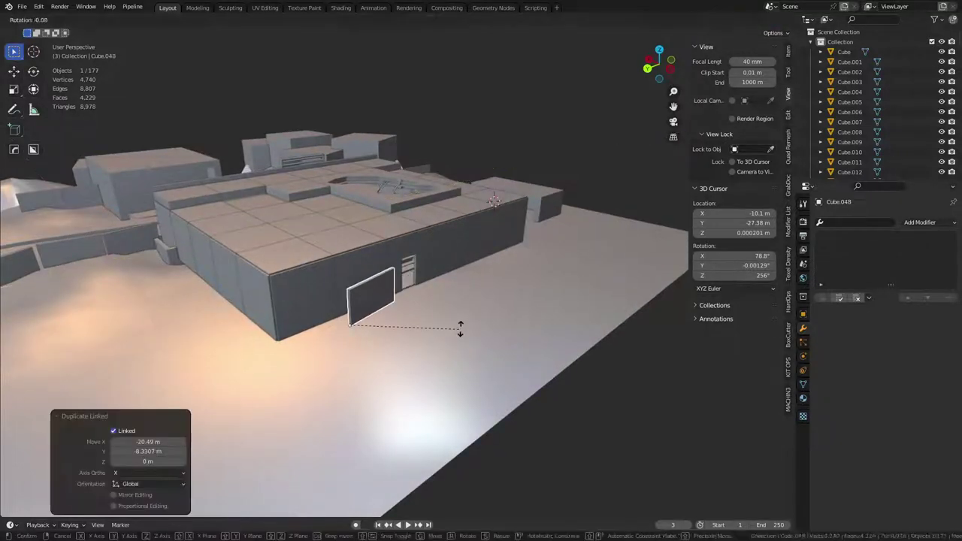
click(378, 175)
key(g)
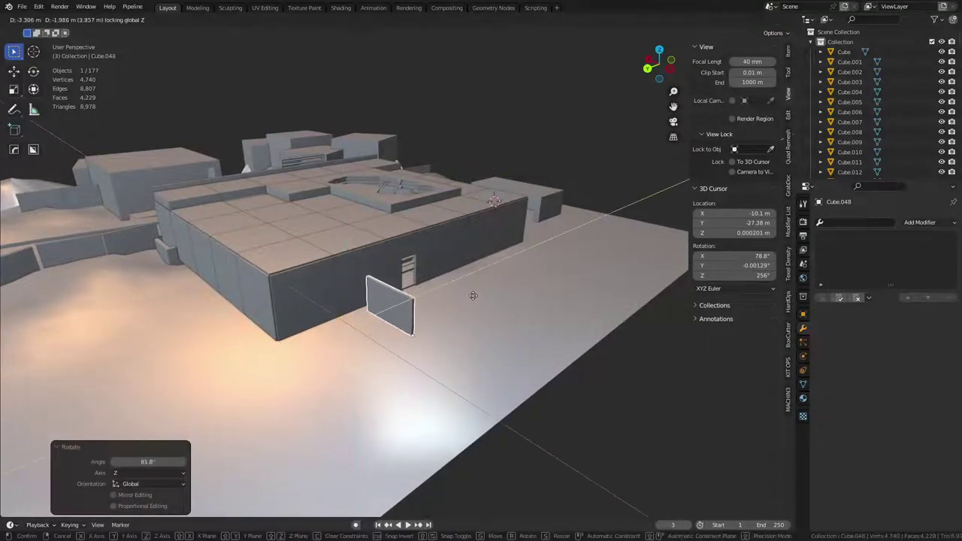
click(468, 288)
Create a linked duplicate of the perpendicular panel, rotate it around Z parallel to the building, and align it along Y to form a corner
key(alt+d)
right_click(462, 323)
key(r)
key(z)
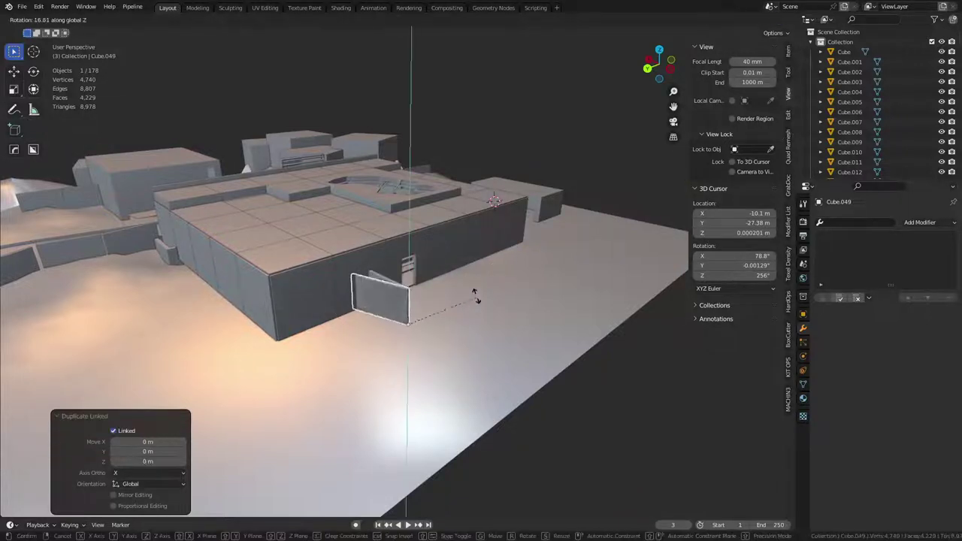
click(398, 222)
key(g)
key(y)
click(481, 272)
Linked-duplicate the parallel panel about 3.83 m along Y and repeat the copy to extend the fence past the building's end
key(alt+d)
key(y)
click(521, 266)
key(shift+r)
key(shift+r)
key(shift+r)
key(shift+r)
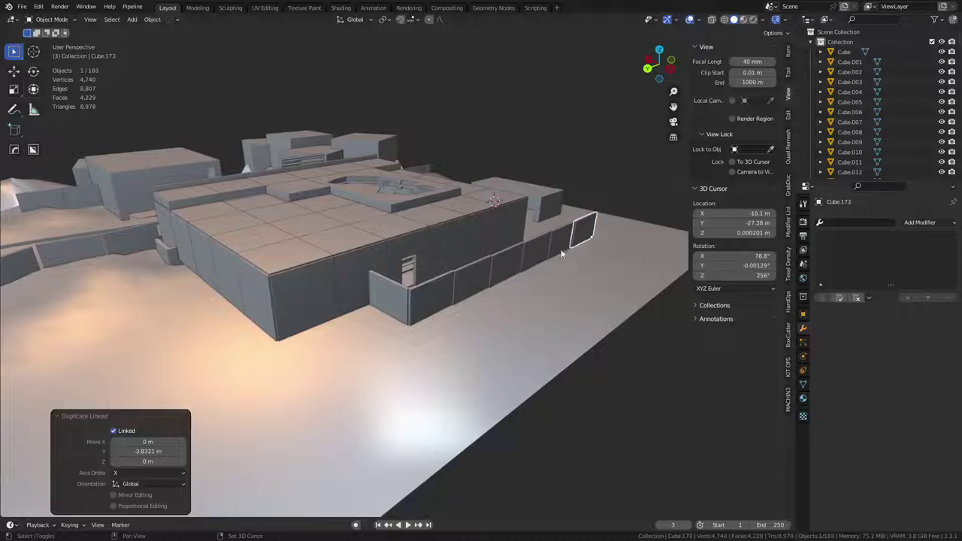
click(646, 163)
Create a linked duplicate of the fence's last panel in place
middle_drag(622, 165, 337, 337)
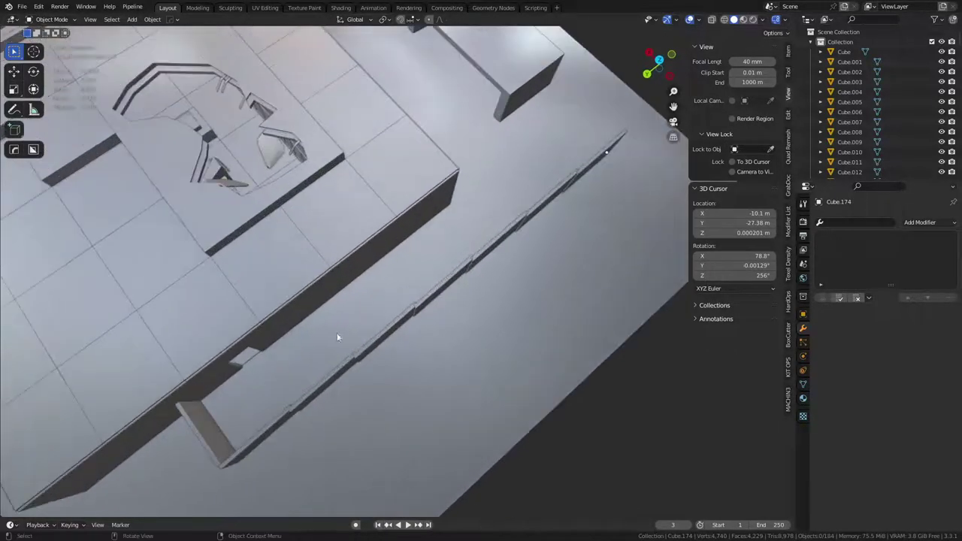
click(599, 157)
key(alt+d)
right_click(618, 217)
key(r)
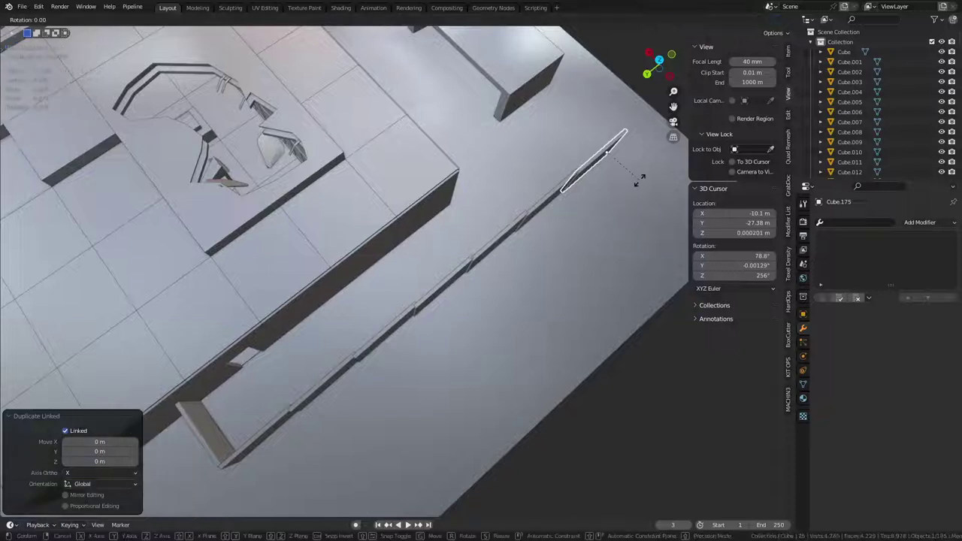
key(y)
right_click(635, 157)
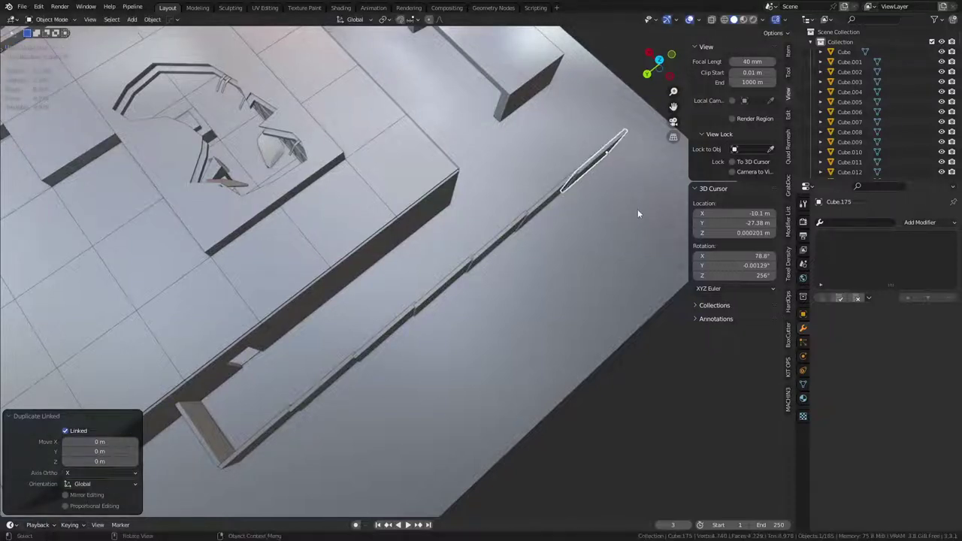
Rotate the duplicated end panel about 90° around Z and add a linked duplicate about 3.63 m along X toward the outbuilding
key(r)
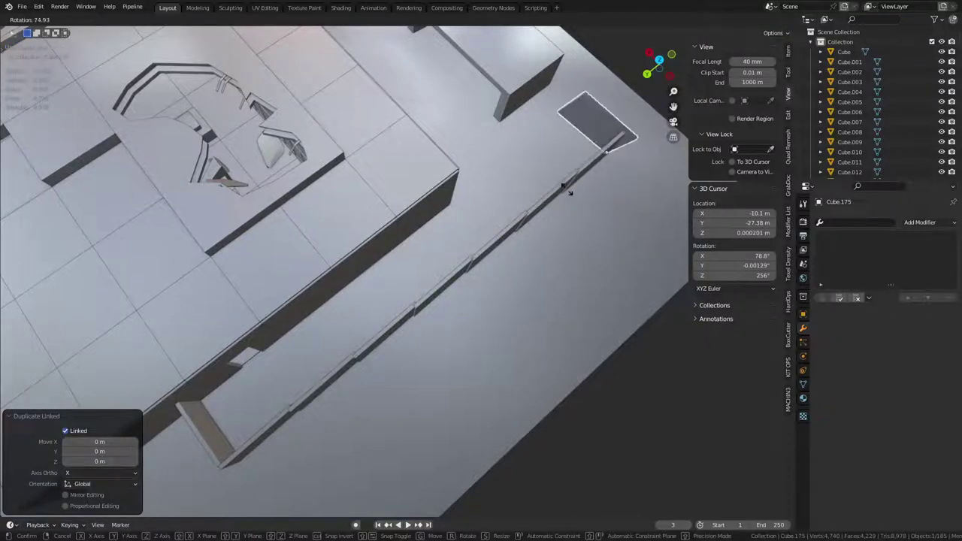
key(z)
click(556, 183)
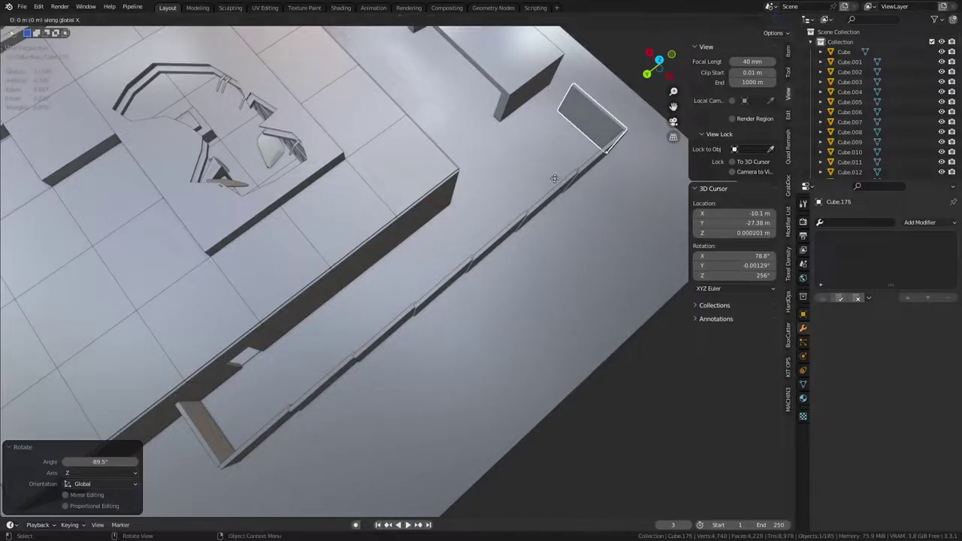
click(491, 151)
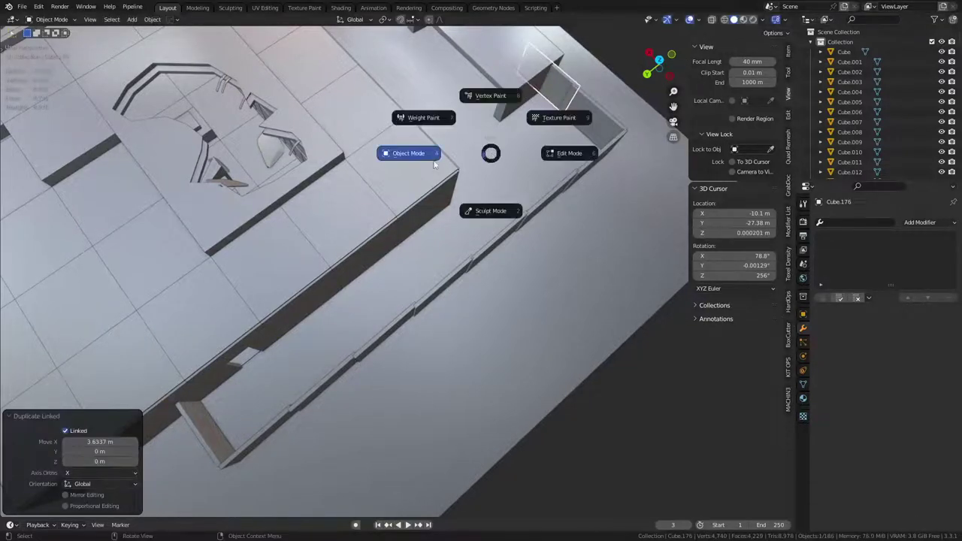
middle_drag(433, 159, 562, 105)
middle_drag(477, 179, 471, 151)
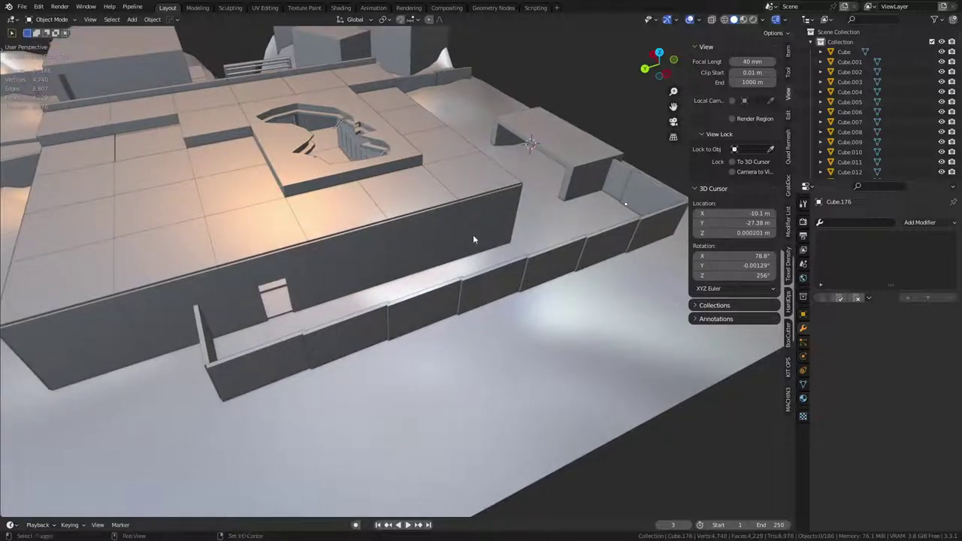
Add a cube against the rear wall near its far corner and narrow it in Edit Mode to 0.479 along Y
key(shift+a)
mouse_move(488, 231)
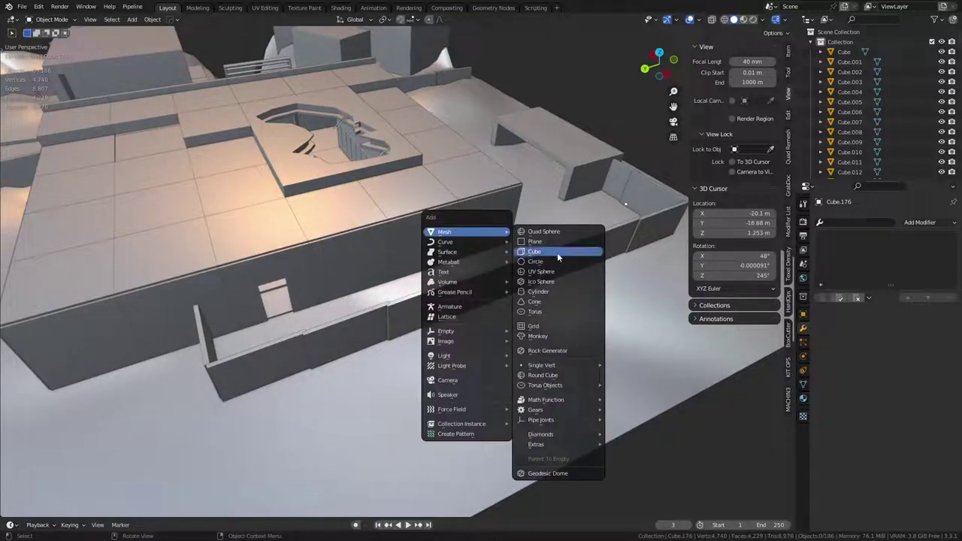
click(552, 254)
middle_drag(552, 252, 572, 277)
click(622, 282)
click(520, 251)
key(ctrl+Tab)
click(576, 251)
key(s)
key(x)
click(528, 279)
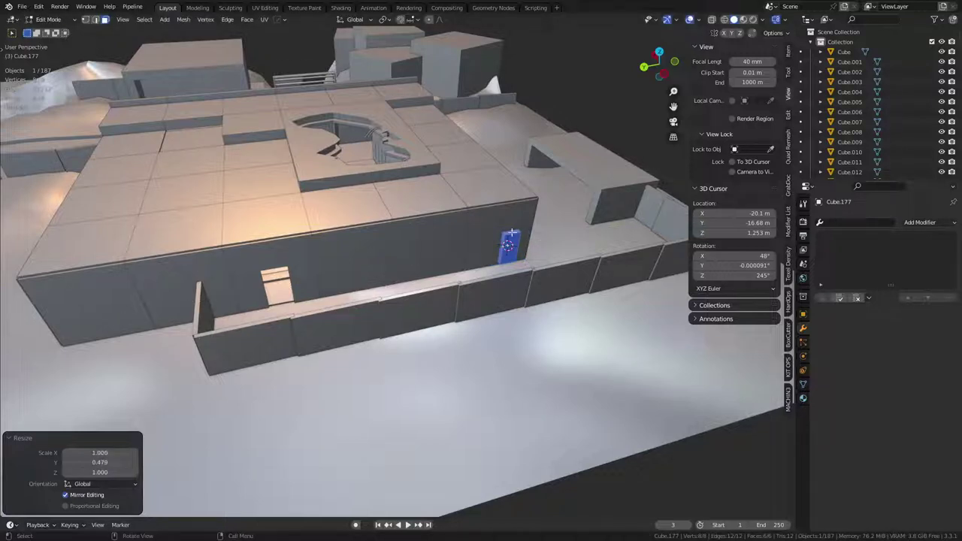
Raise the top of the new block along Z to the roof edge and leave Edit Mode
key(g)
key(z)
click(515, 200)
key(Tab)
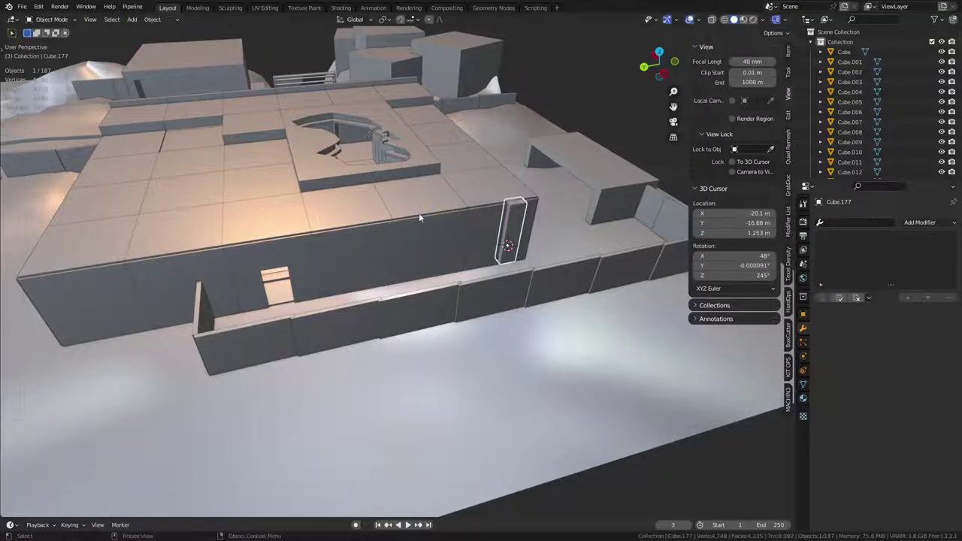
Examine the fenced yard and the whole level from several sides and from above
middle_drag(401, 215, 374, 48)
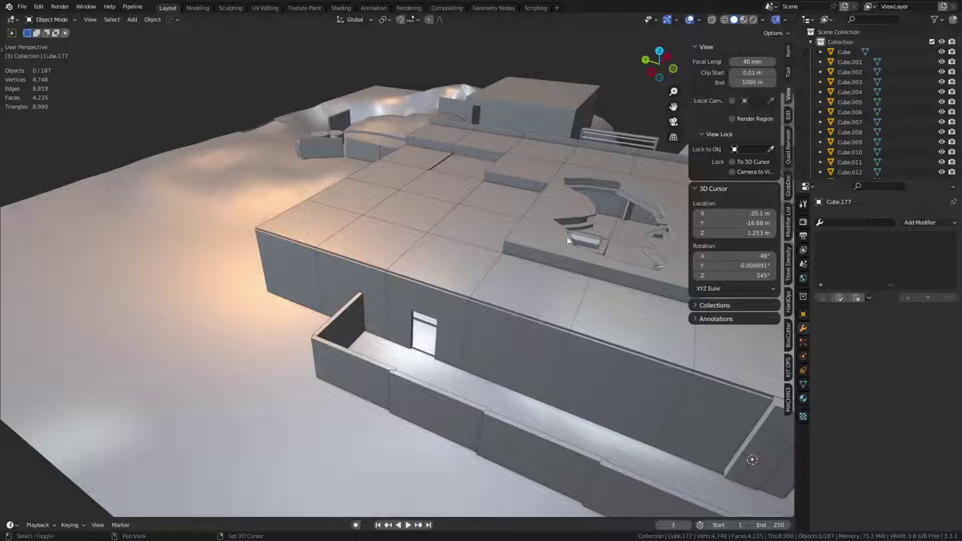
middle_drag(548, 236, 270, 287)
scroll(406, 286, down, 3)
middle_drag(439, 258, 366, 239)
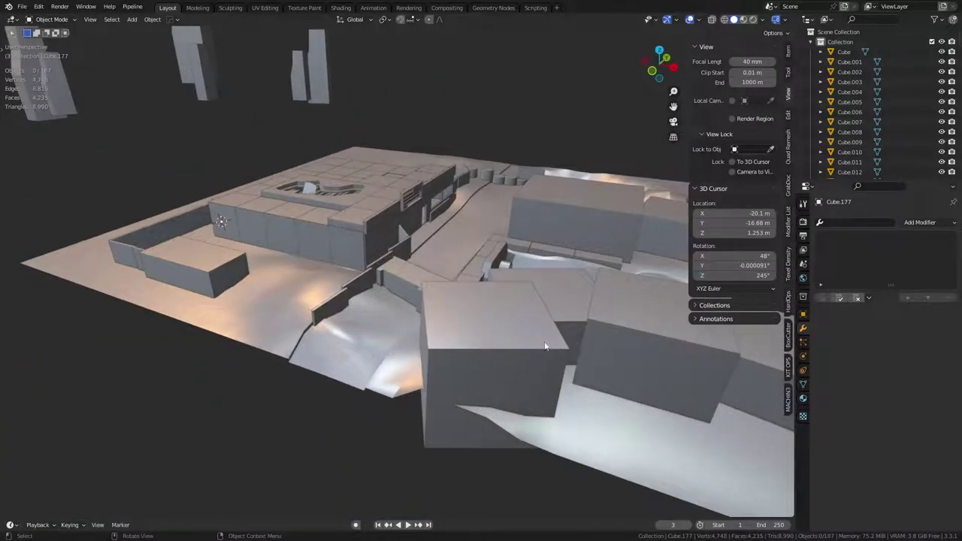
middle_drag(271, 312, 324, 148)
middle_drag(385, 229, 301, 252)
shift+middle_drag(481, 218, 402, 303)
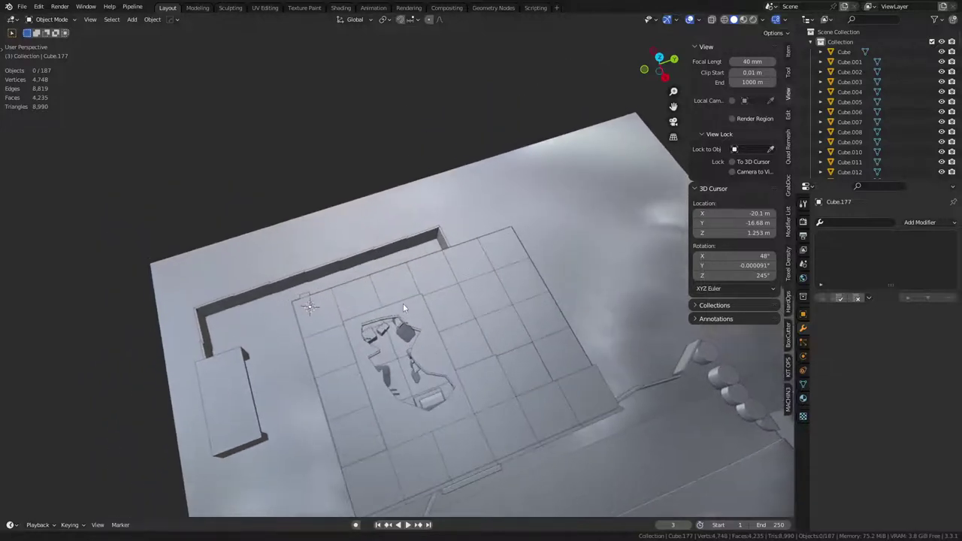
Delete two fence panels near the back door and place a linked duplicate of the perpendicular panel 4.39 m outward along X
key(x)
click(401, 239)
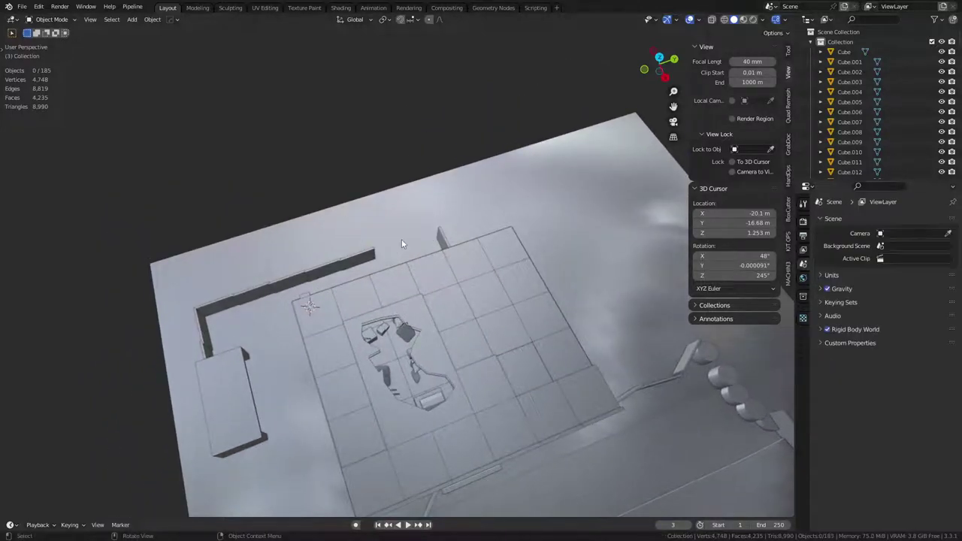
click(359, 258)
key(shift+d)
key(x)
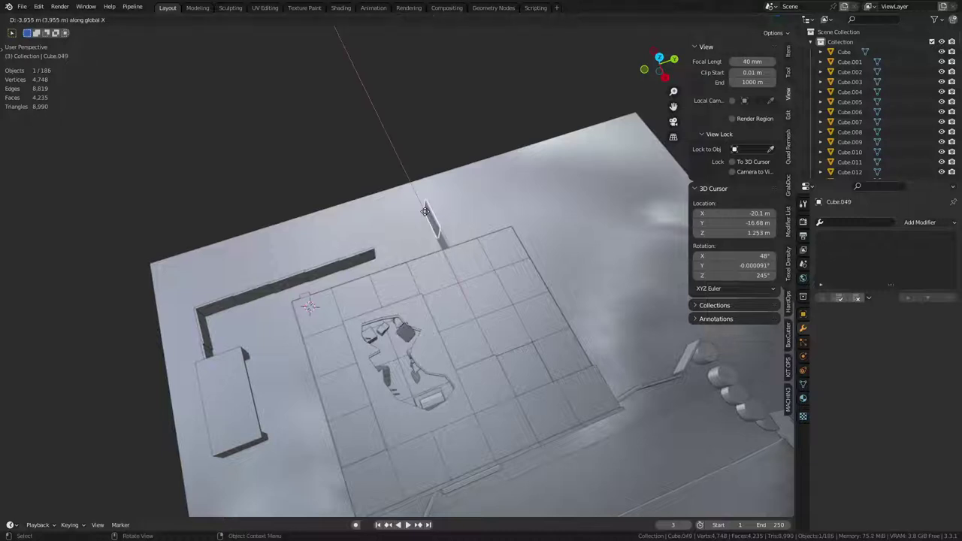
click(426, 212)
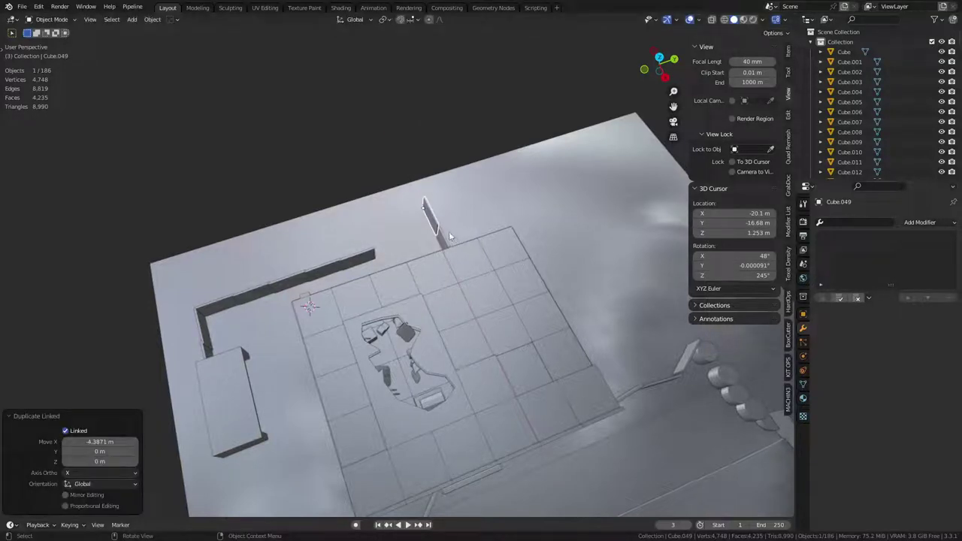
Rotate the duplicated panel 90° around Z and linked-duplicate it along Y to start an outer fence row
key(r)
key(z)
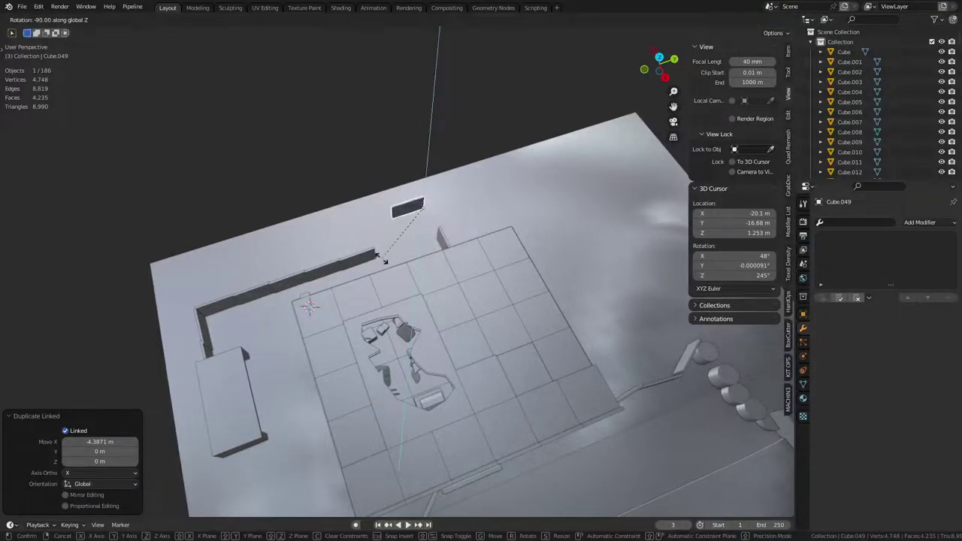
click(383, 258)
key(shift+d)
key(x)
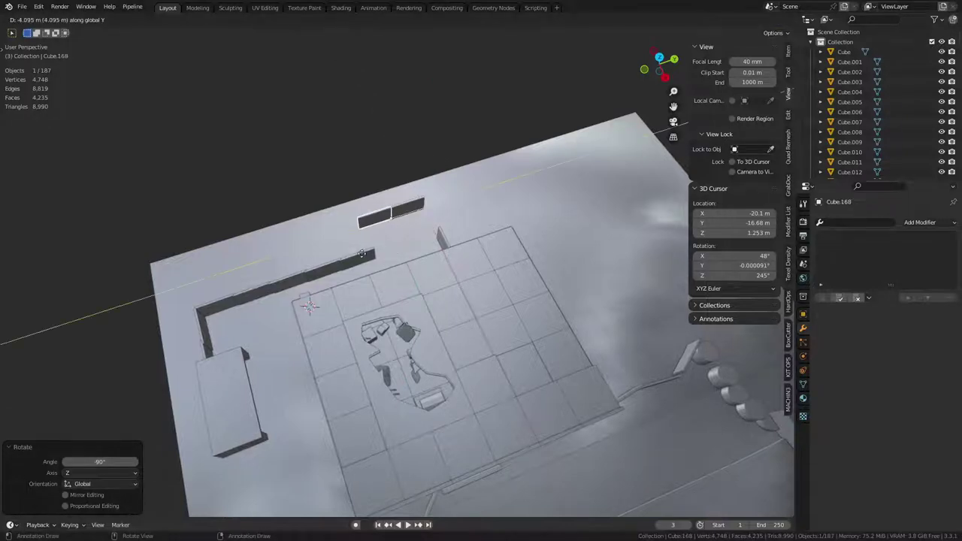
click(362, 256)
Extend the outer fence row in the opposite Y direction with further linked duplicates of its first panel
click(411, 218)
key(shift+d)
key(y)
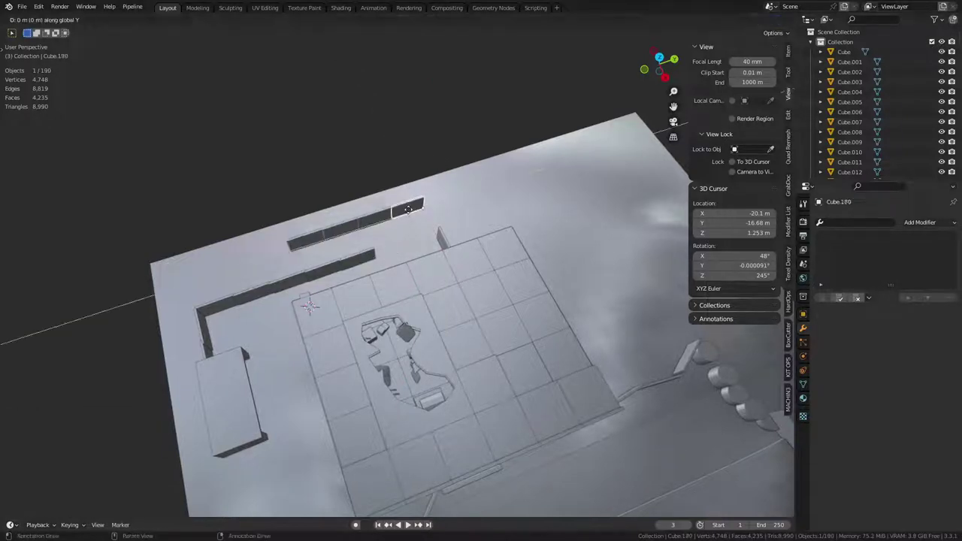
click(438, 208)
Create a linked duplicate of the remaining perpendicular panel in place and rotate it around Z parallel to the outer fence
click(442, 239)
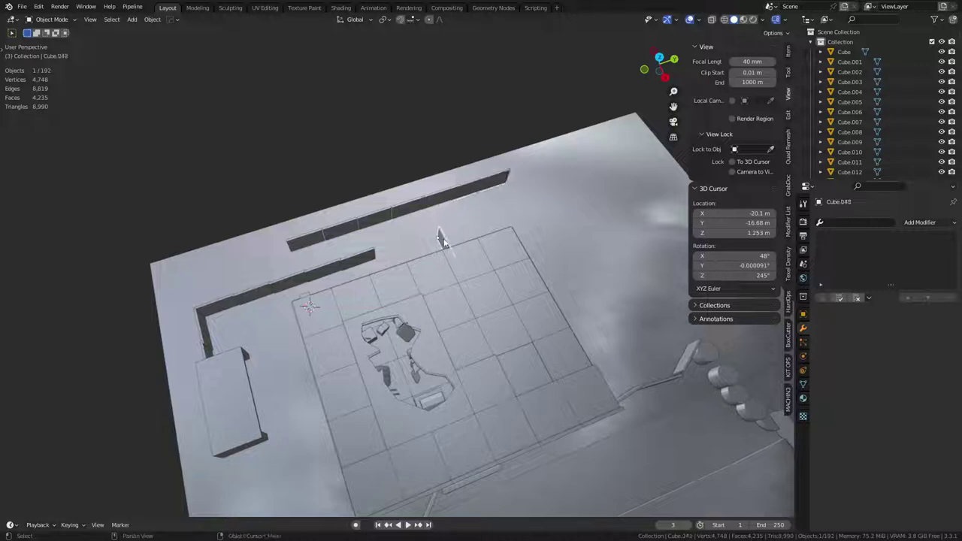
key(alt+d)
key(Escape)
key(r)
key(z)
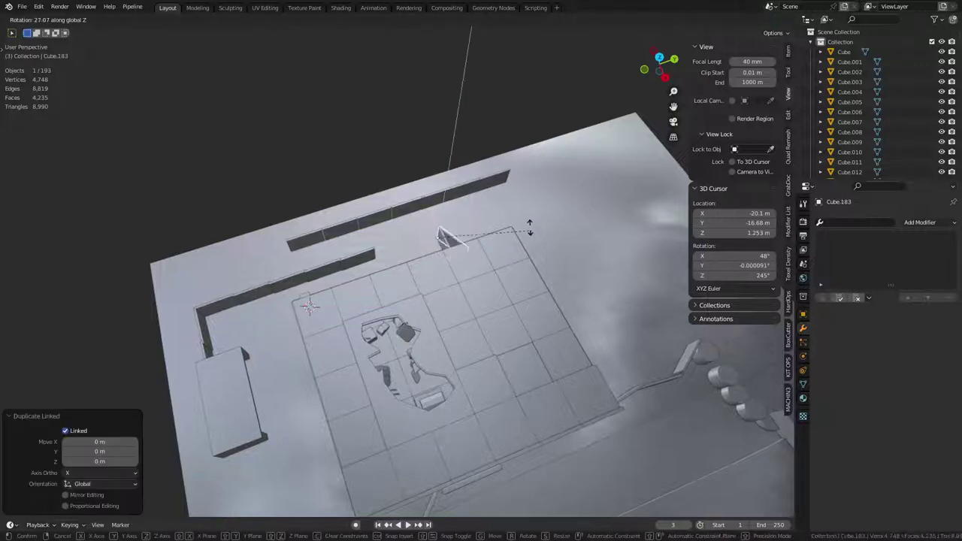
click(477, 160)
key(r)
key(z)
ctrl+click(534, 211)
Continue the inner fence with two linked duplicates of the rotated panel, each offset about 4.25 m along Y
key(alt+d)
key(y)
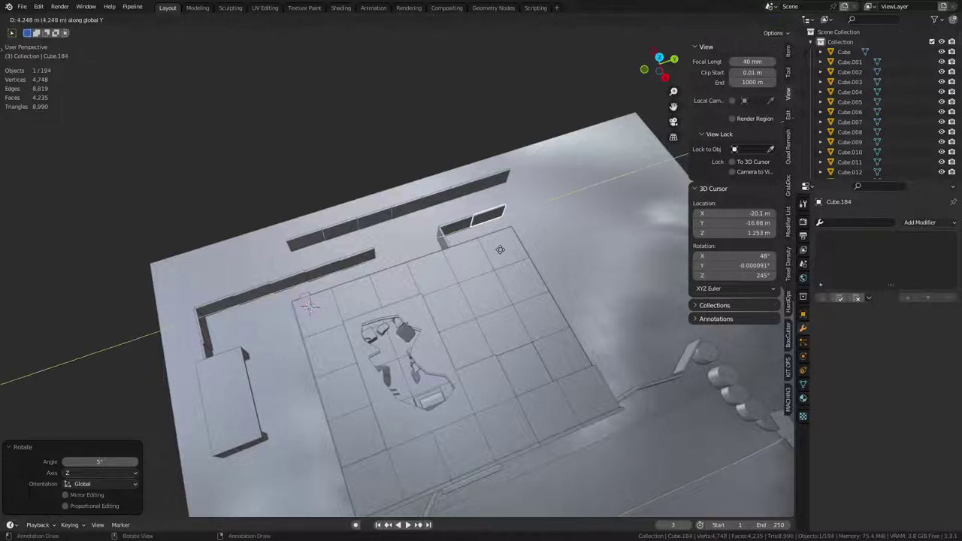
click(499, 249)
Create a linked duplicate of the yard's outbuilding about 14.77 m away along X and rotate it about 90° around Z
middle_drag(424, 280, 372, 173)
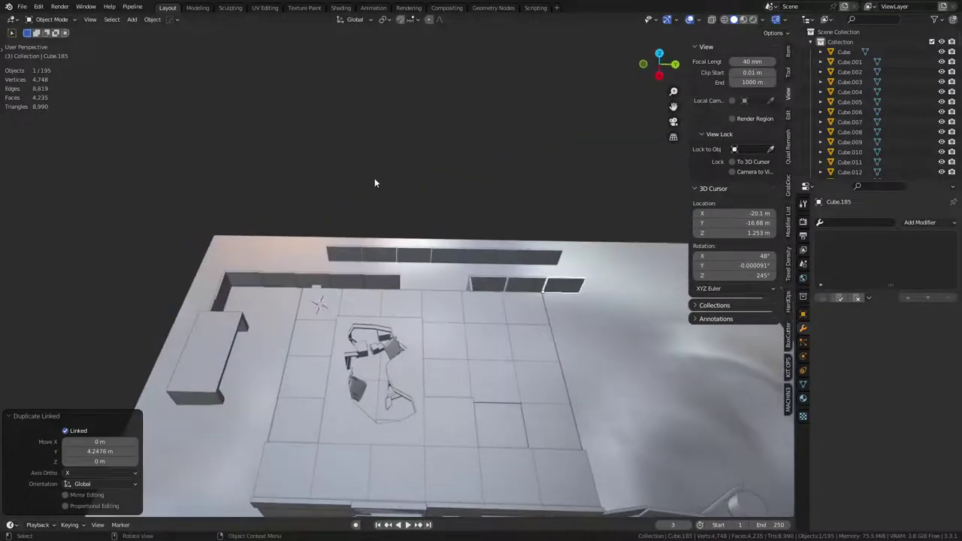
click(372, 173)
key(alt+d)
key(x)
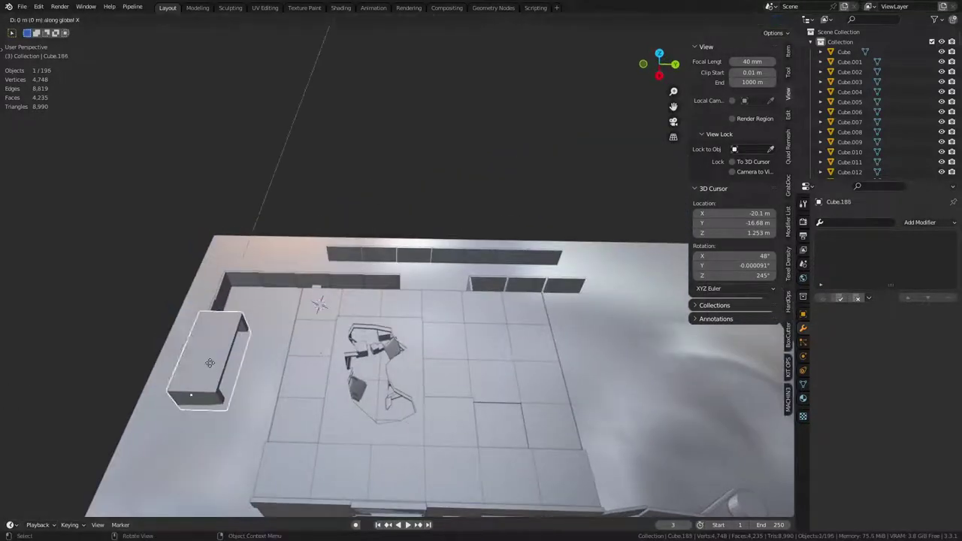
click(253, 245)
key(r)
key(z)
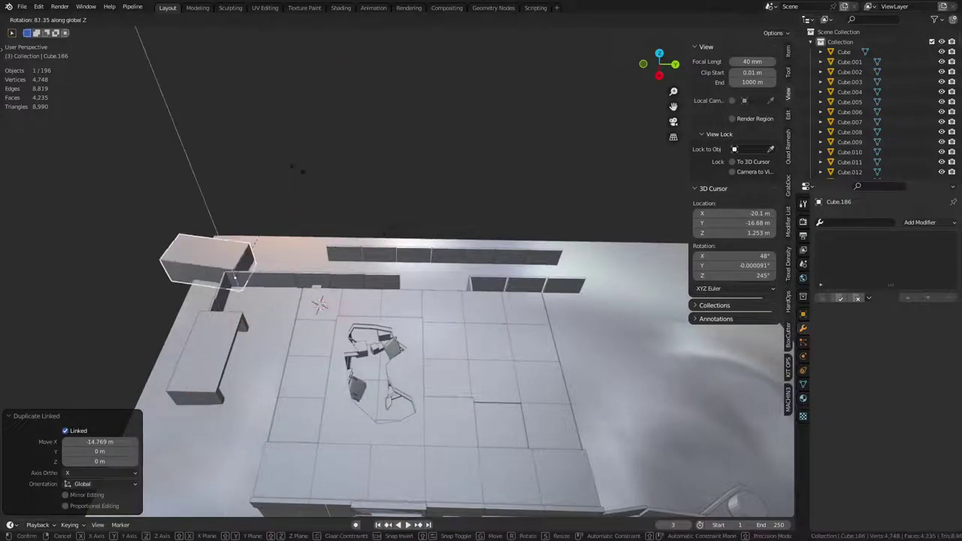
click(254, 287)
Enlarge the duplicated outbuilding and move it about -5.32 m along X and 8.77 m along Y behind the fence corner
key(s)
click(272, 295)
key(g)
key(shift+z)
click(472, 283)
Rotate the enlarged building slightly around Z and shift it horizontally against the end of the outer fence
key(r)
key(z)
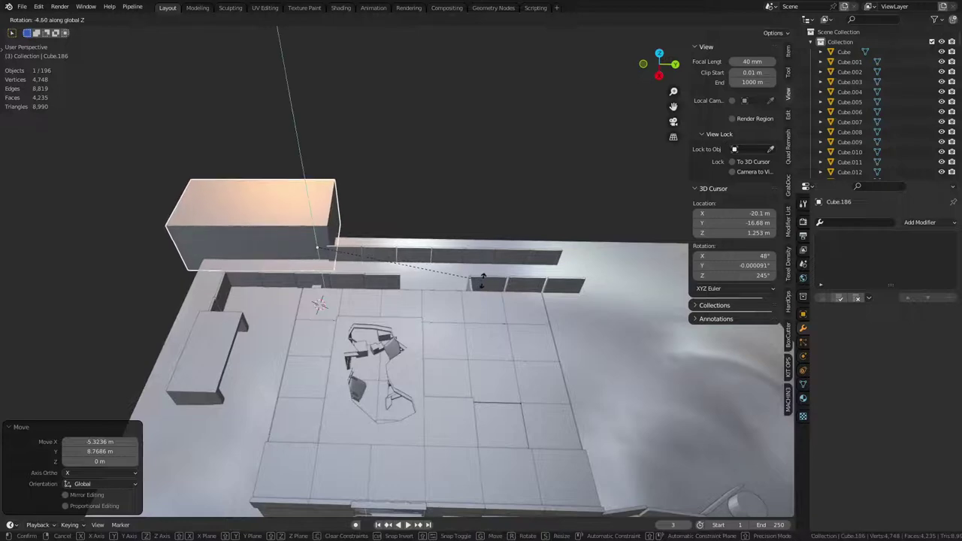
click(483, 279)
key(g)
key(shift+z)
click(462, 250)
key(alt+a)
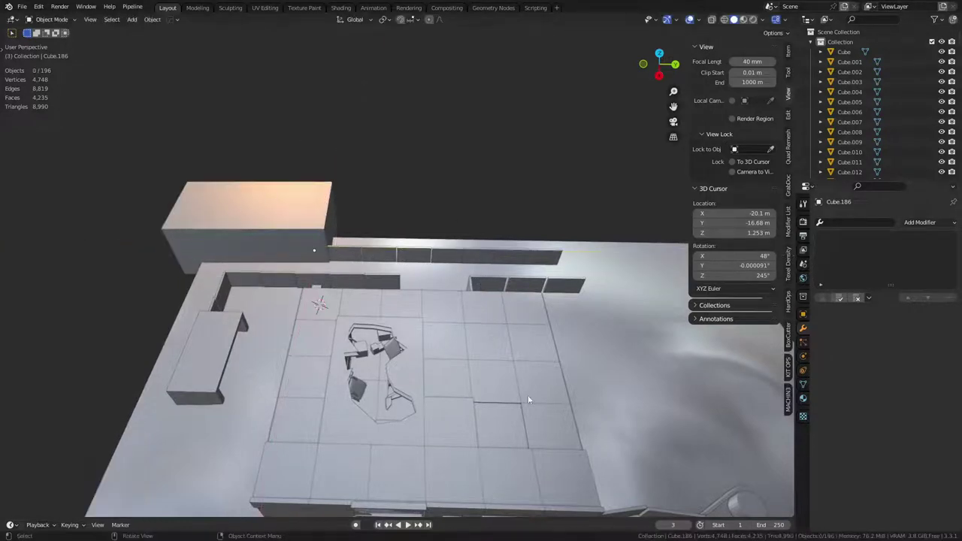
Delete the two panels at the end of the outer fence row farthest from the enlarged building
middle_drag(527, 395, 480, 289)
shift+middle_drag(480, 289, 437, 201)
click(437, 202)
middle_drag(466, 272, 441, 316)
key(Delete)
click(415, 259)
key(Delete)
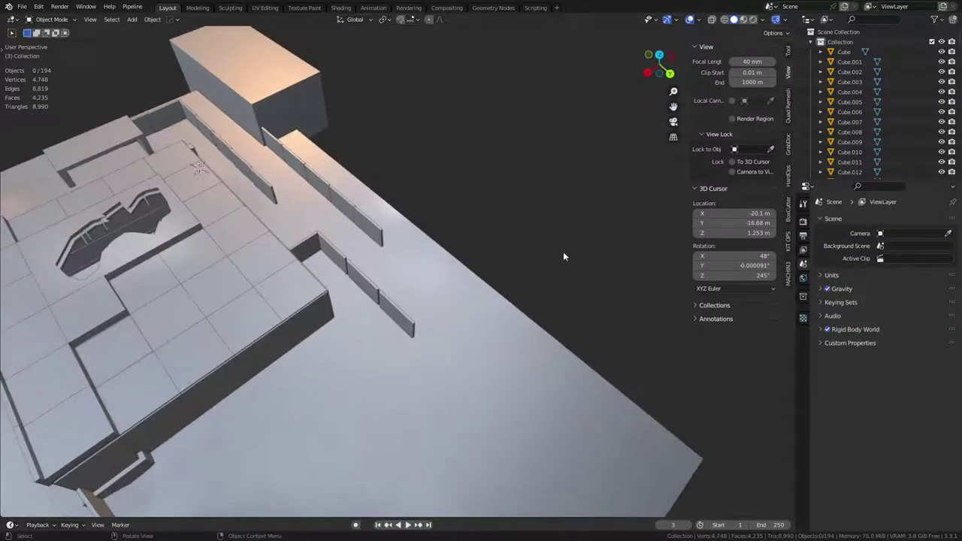
Delete the enlarged building standing behind the fences
mouse_move(486, 244)
middle_down()
mouse_move(446, 200)
mouse_move(481, 263)
middle_up()
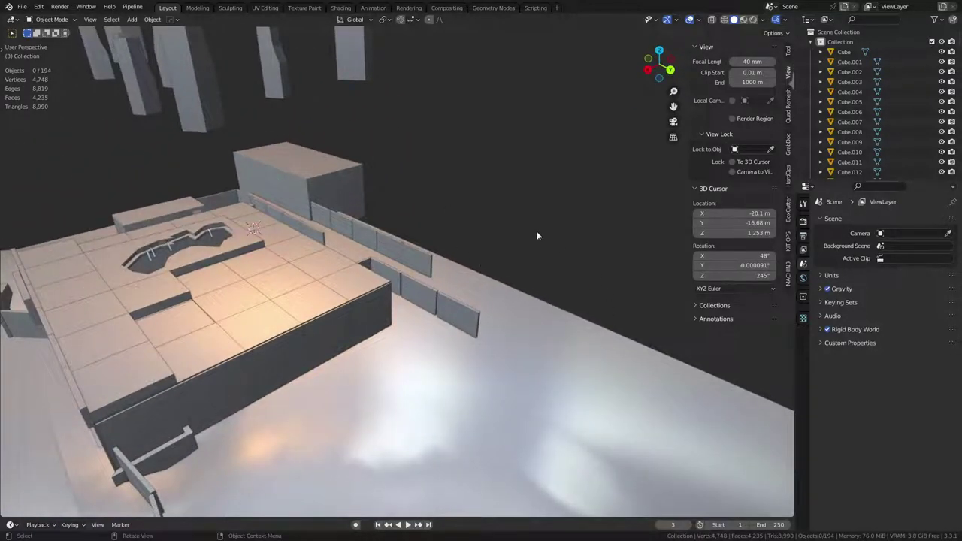
middle_drag(538, 234, 400, 329)
click(362, 293)
key(x)
click(410, 280)
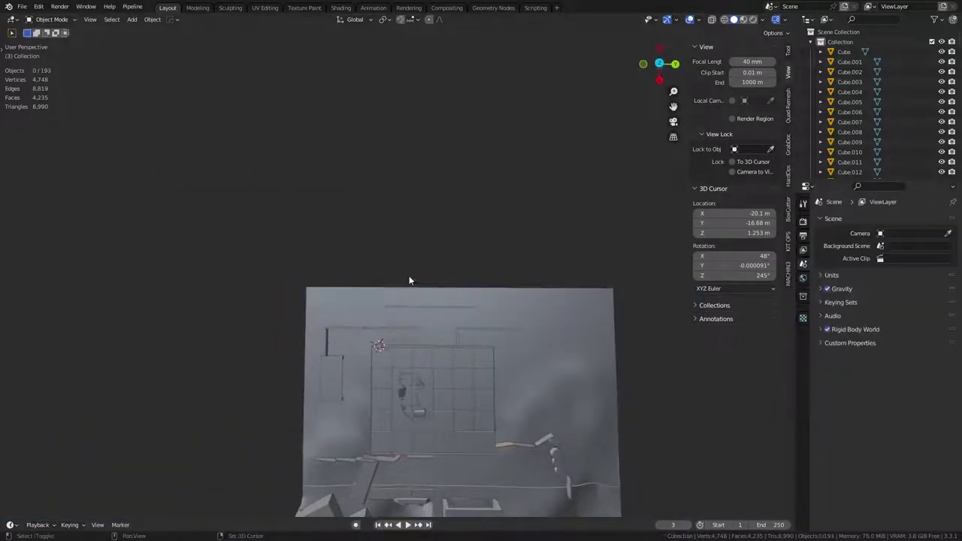
Add a 2 m plane and move it horizontally to the empty area beyond the level's fenced edge
key(shift+a)
mouse_move(423, 279)
click(473, 286)
key(g)
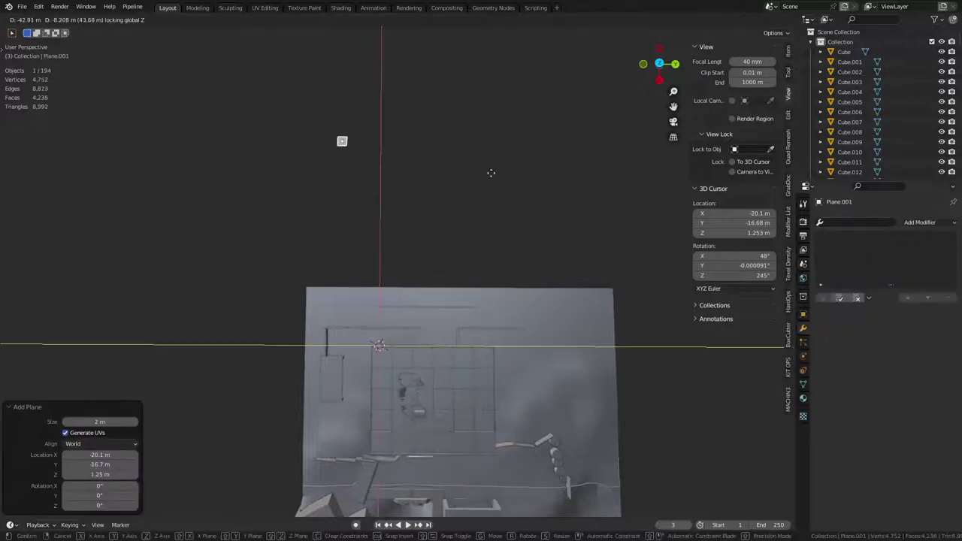
click(527, 284)
Scale the plane's face by about 25.69 in Edit Mode and move it just beyond the edge of the existing ground
key(ctrl+Tab)
click(481, 245)
key(s)
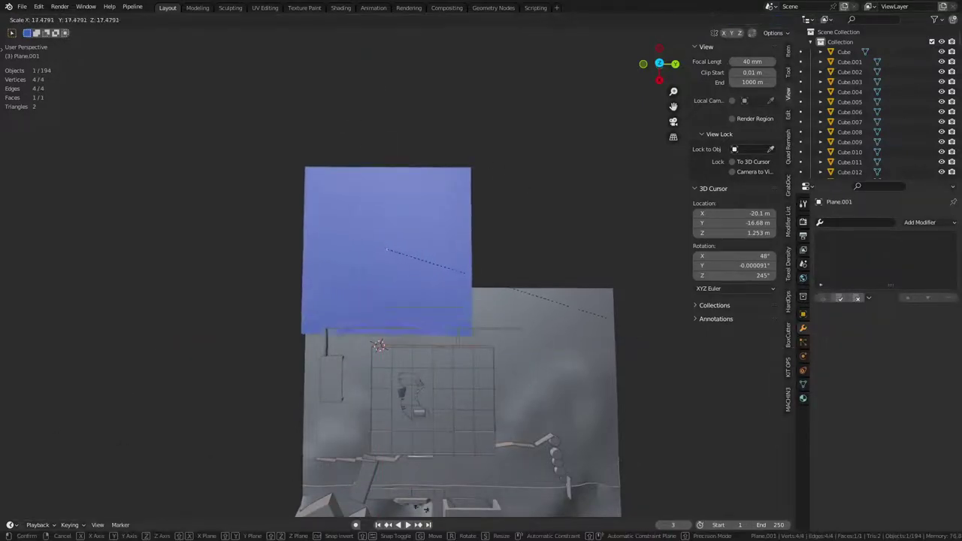
click(53, 78)
key(g)
key(z)
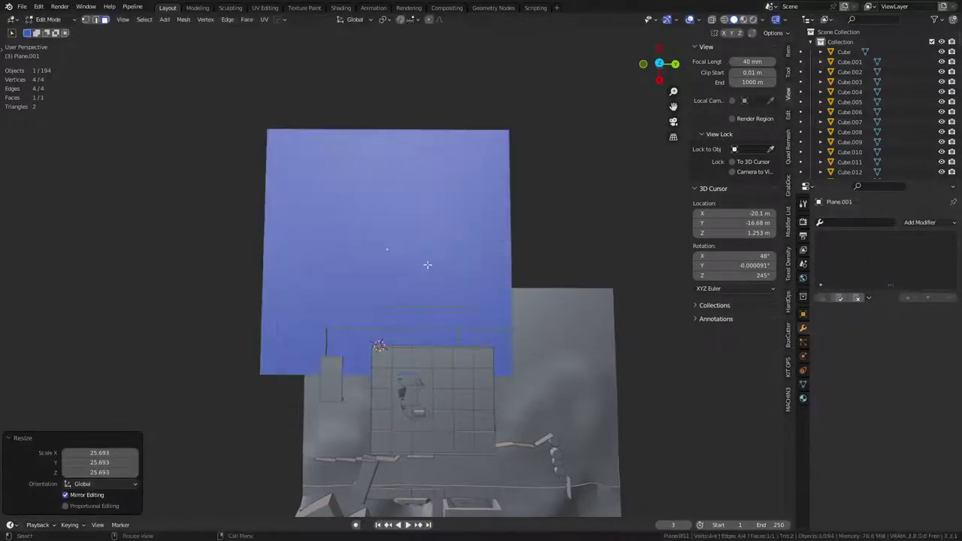
key(g)
click(444, 165)
Widen the plane by moving its side edge outward along Y and add one loop cut at factor -0.614
key(2)
click(516, 154)
key(g)
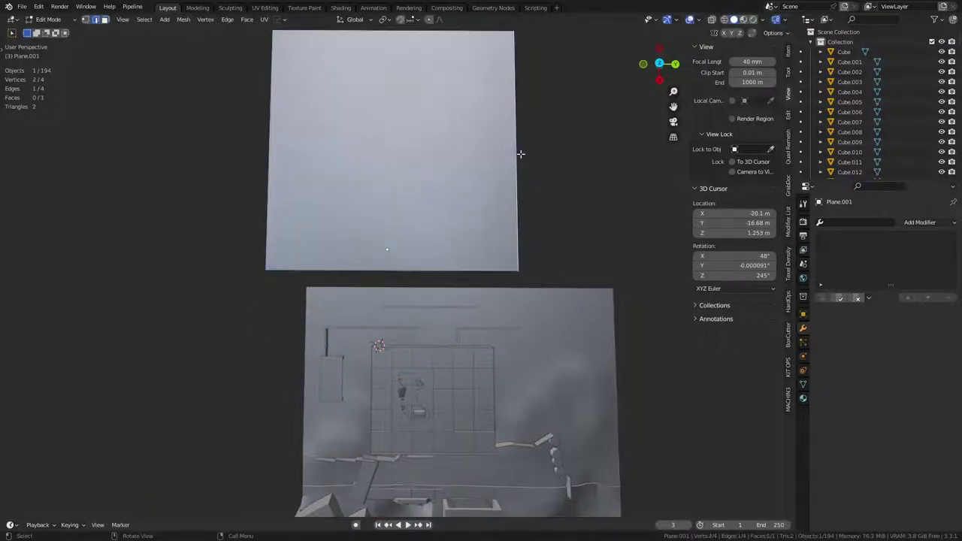
key(y)
click(573, 154)
key(ctrl+r)
click(552, 232)
click(556, 303)
shift+middle_drag(476, 249, 445, 326)
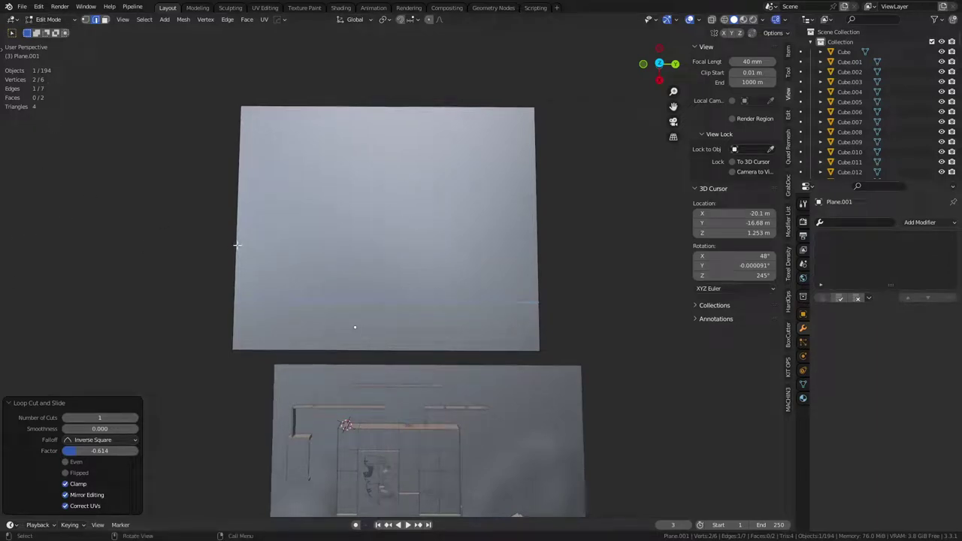
Annotate the new plane with branching entrance arrows, an enclosure outline and several round and angular obstacle shapes
key(t)
click(14, 109)
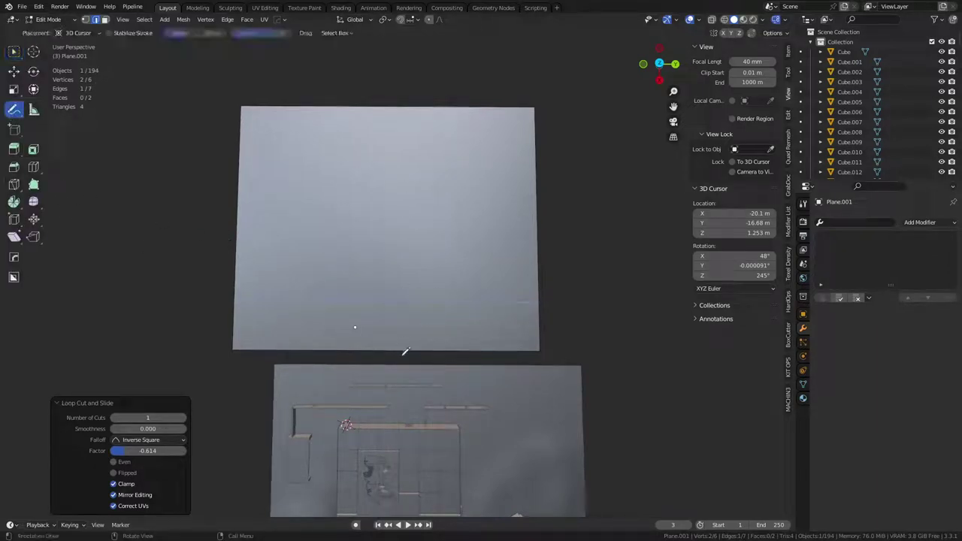
mouse_move(391, 357)
mouse_down()
mouse_move(391, 336)
mouse_move(357, 327)
mouse_up()
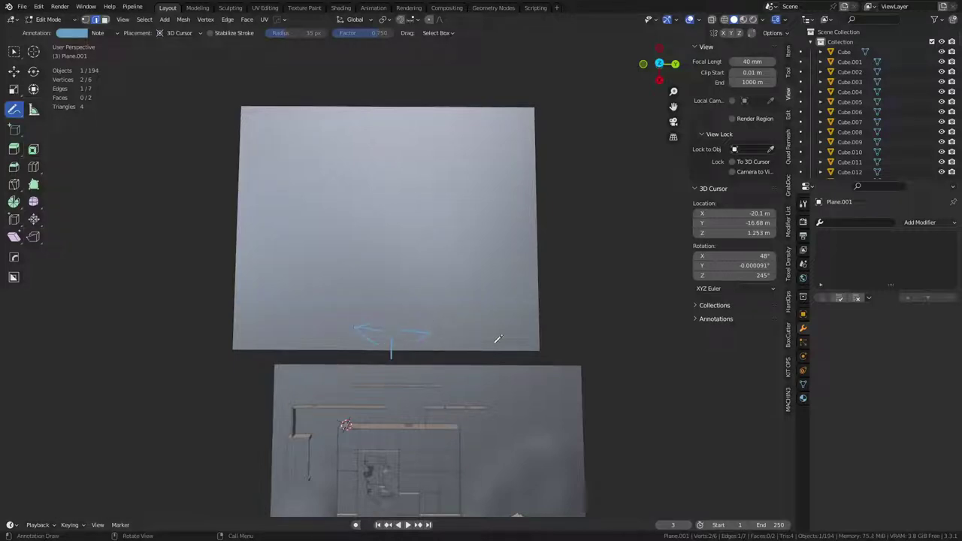
drag(398, 259, 506, 156)
drag(423, 241, 444, 228)
drag(506, 201, 466, 193)
mouse_move(331, 193)
mouse_down()
mouse_move(354, 174)
mouse_move(333, 202)
mouse_move(367, 223)
mouse_up()
mouse_move(392, 157)
mouse_down()
mouse_move(400, 196)
mouse_move(377, 190)
mouse_up()
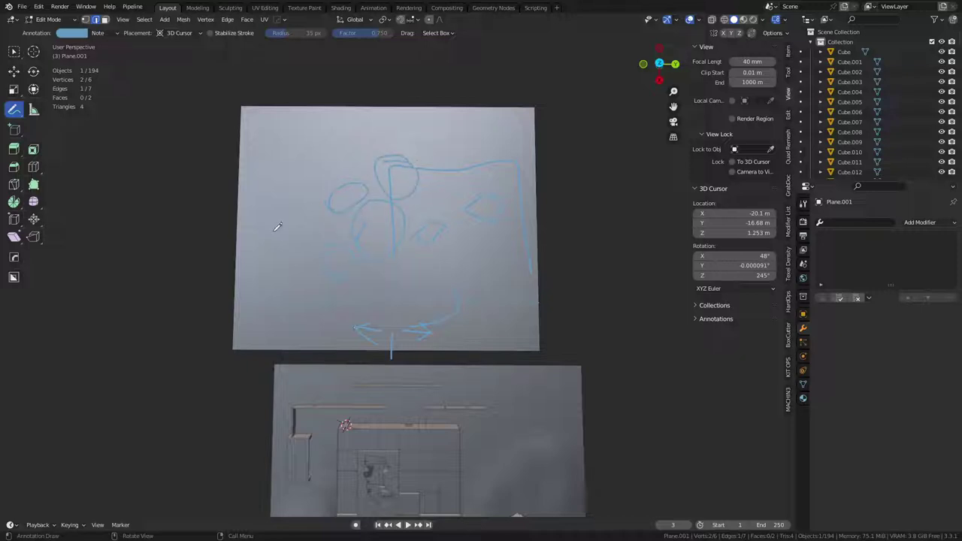
Annotate a building footprint and a stepped boundary line on the plane's other side
drag(255, 236, 306, 224)
mouse_move(270, 158)
mouse_down()
mouse_move(293, 180)
mouse_move(319, 178)
mouse_up()
mouse_move(259, 150)
mouse_down()
mouse_move(351, 132)
mouse_move(357, 176)
mouse_up()
drag(247, 145, 255, 238)
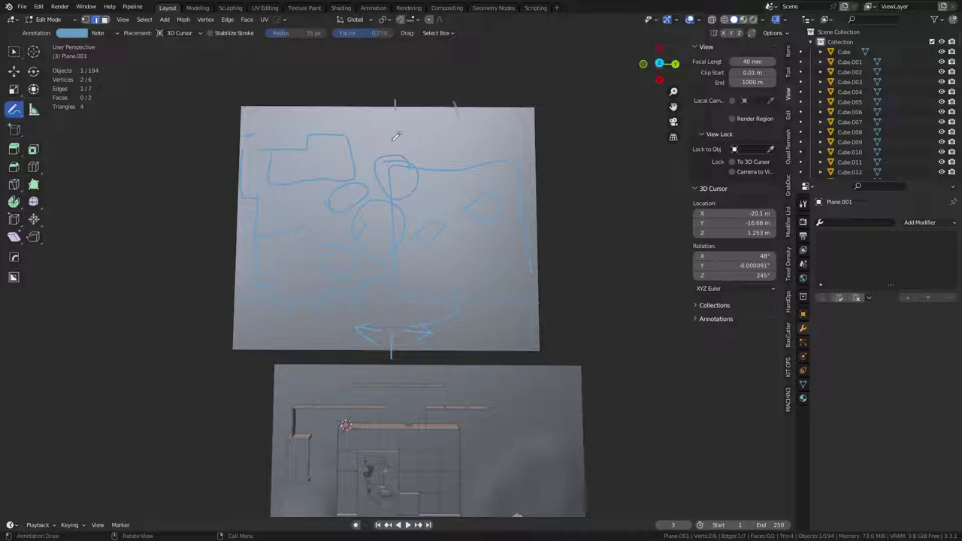
Annotate a gated exit on the plane's far edge, another circle and a mark inside the building footprint, and return to Object Mode
drag(343, 117, 393, 112)
mouse_move(457, 118)
mouse_down()
mouse_move(549, 127)
mouse_move(431, 124)
mouse_move(417, 112)
mouse_move(432, 121)
mouse_up()
drag(489, 167, 487, 160)
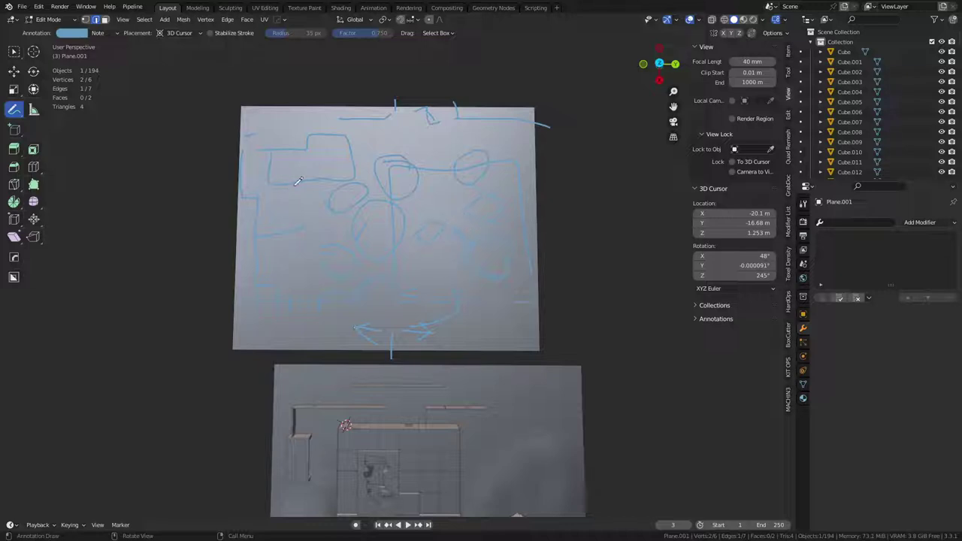
drag(298, 160, 296, 165)
click(16, 55)
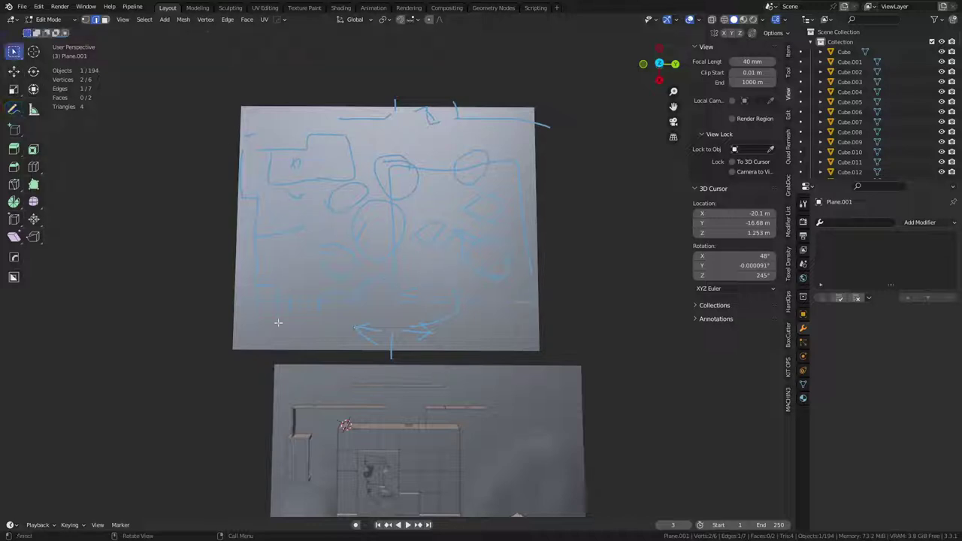
middle_drag(193, 271, 311, 292)
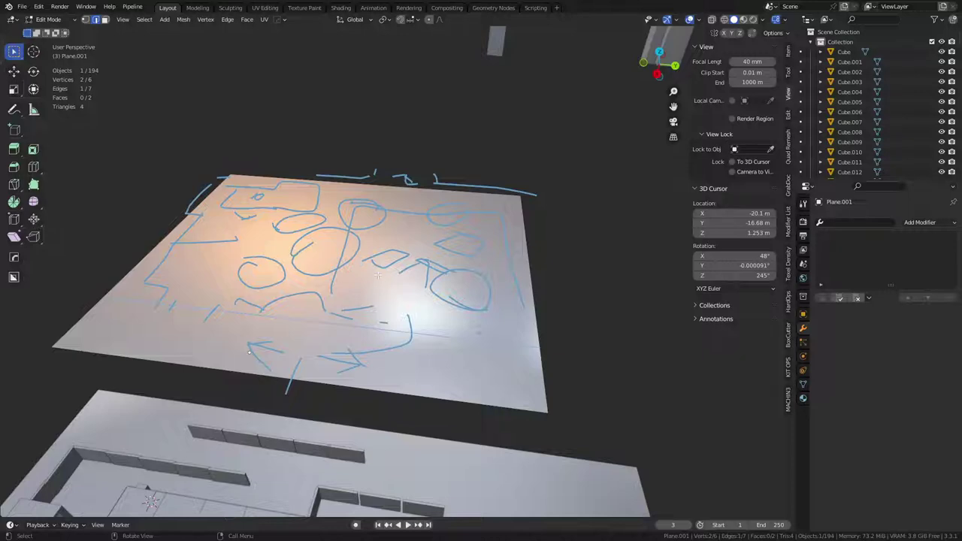
middle_drag(248, 351, 345, 272)
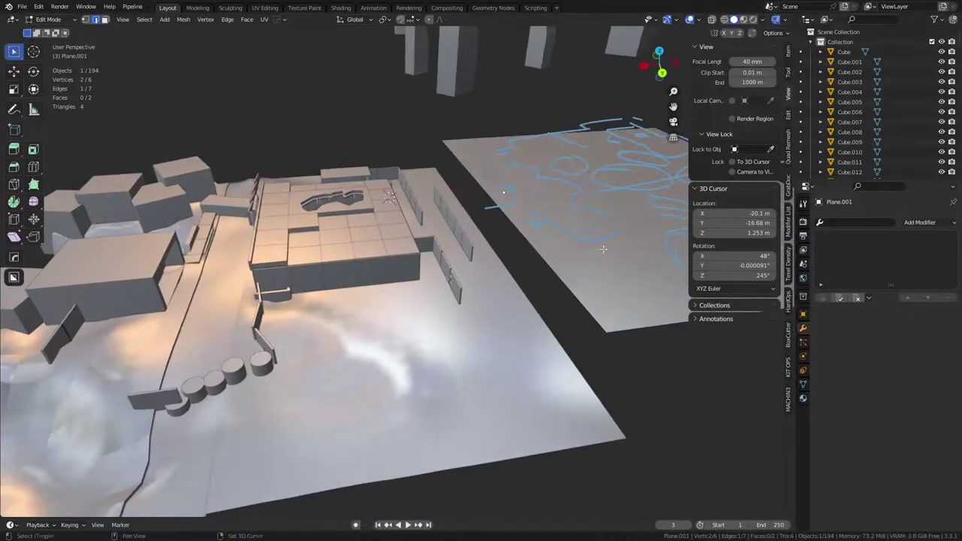
key(Tab)
click(318, 275)
key(g)
click(350, 274)
mouse_move(350, 274)
middle_down()
mouse_move(339, 258)
mouse_move(504, 174)
middle_up()
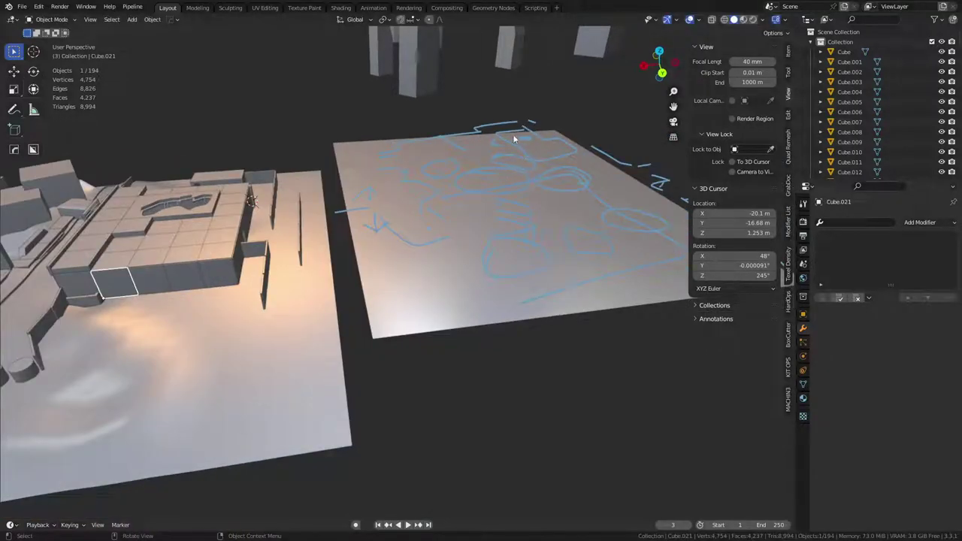
middle_drag(486, 124, 210, 271)
click(219, 266)
key(g)
right_click(233, 265)
shift+middle_drag(402, 375, 445, 367)
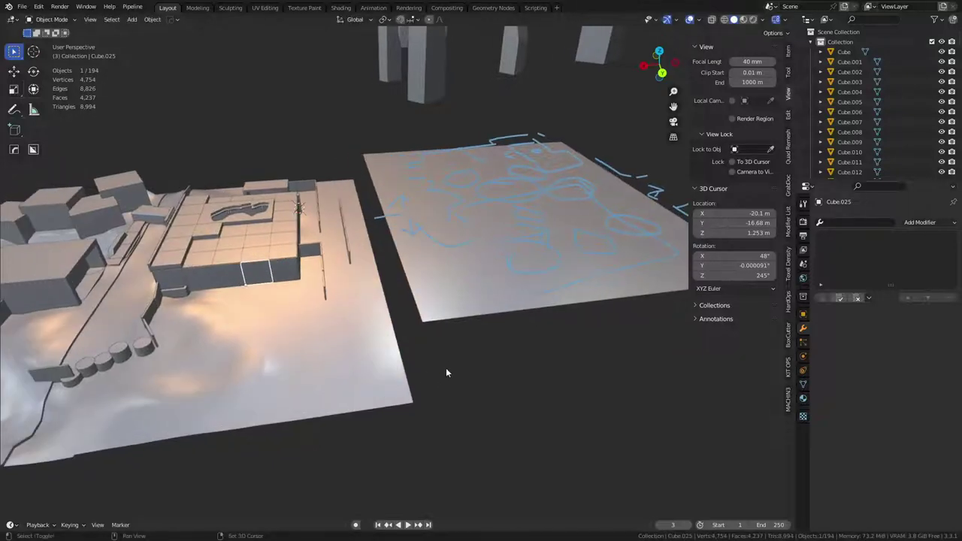
Deselect everything and annotate a large circle around the tiled main block and an entry stroke leading into the level
click(452, 368)
middle_drag(391, 350, 440, 341)
key(ctrl+Tab)
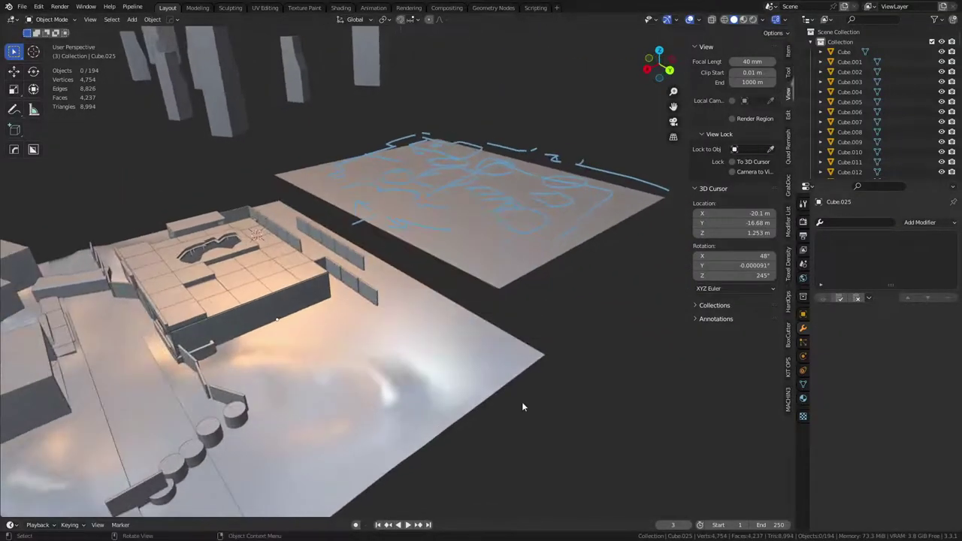
scroll(508, 400, down, 2)
middle_drag(327, 355, 320, 354)
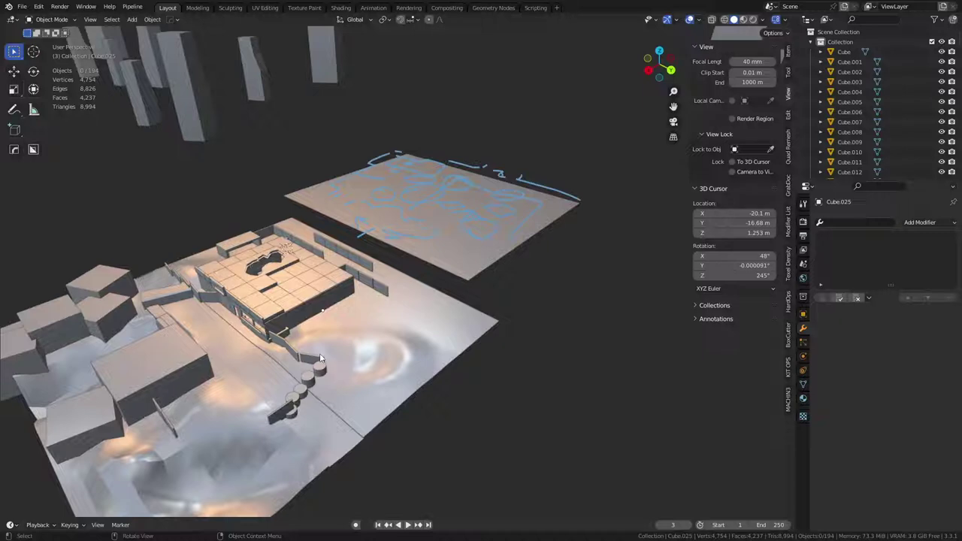
middle_drag(414, 283, 505, 128)
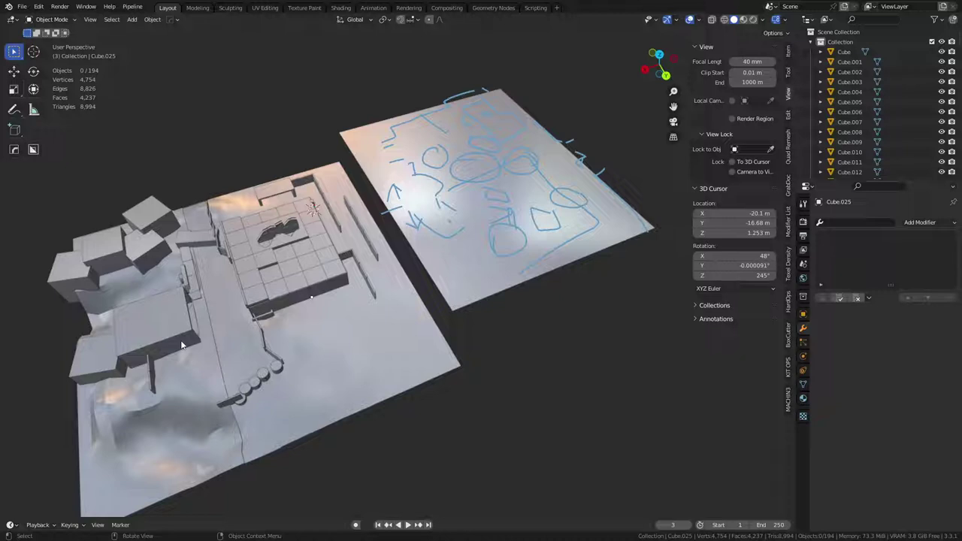
click(13, 109)
mouse_move(316, 180)
mouse_down()
mouse_move(211, 249)
mouse_move(350, 248)
mouse_move(255, 191)
mouse_up()
drag(20, 330, 106, 309)
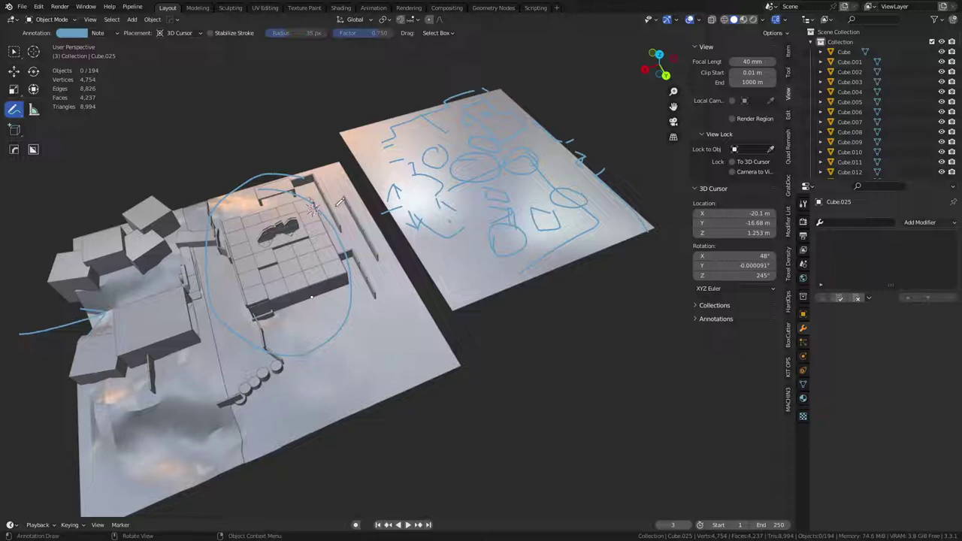
Annotate the route past the fences onto the second area and an arrow leading out beyond its exit
mouse_move(373, 212)
mouse_down()
mouse_move(436, 179)
mouse_move(413, 182)
mouse_move(436, 218)
mouse_up()
mouse_move(333, 188)
mouse_down()
mouse_move(377, 262)
mouse_move(411, 274)
mouse_up()
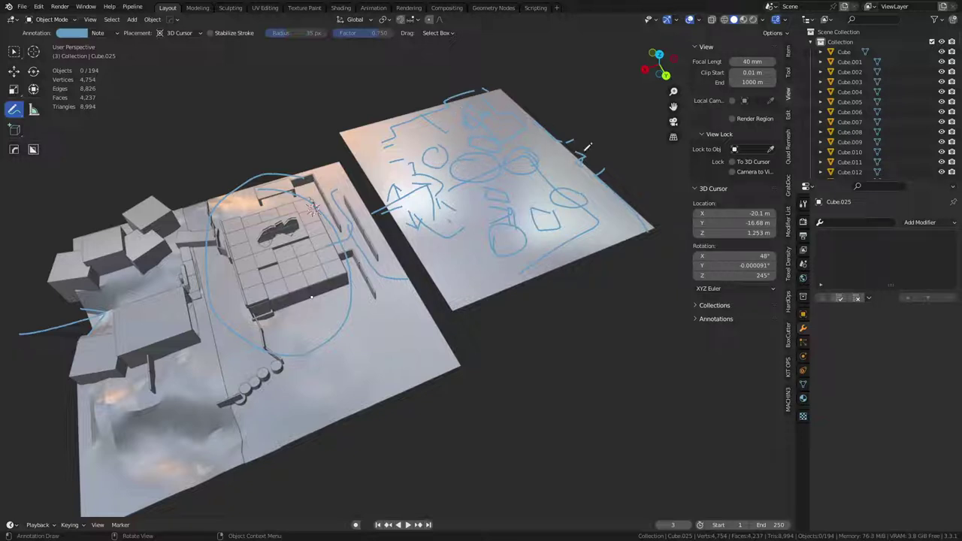
mouse_move(620, 131)
mouse_down()
mouse_move(623, 140)
mouse_move(617, 99)
mouse_up()
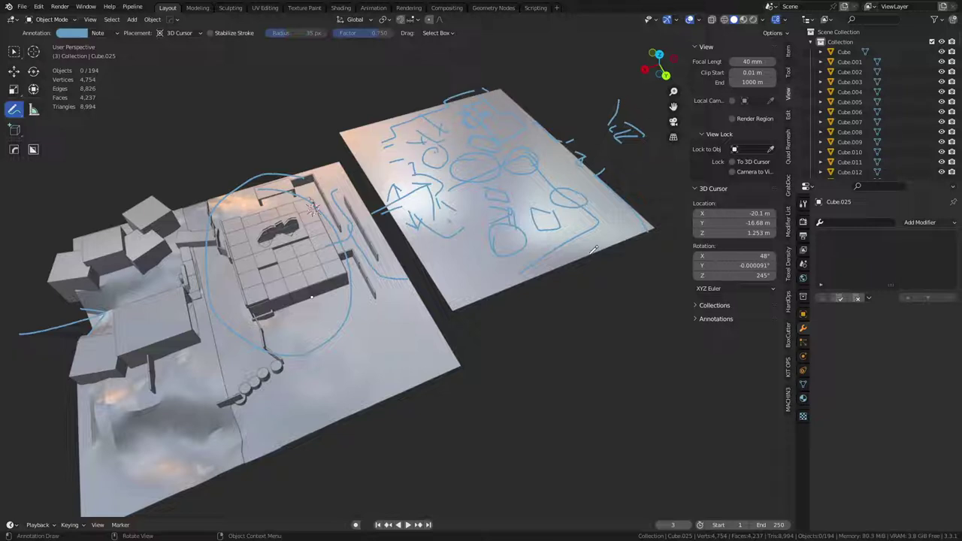
Annotate a long interior section with corridors, side rooms and an outer outline, starting from the second area's exit
scroll(562, 201, down, 6)
middle_drag(509, 266, 502, 292)
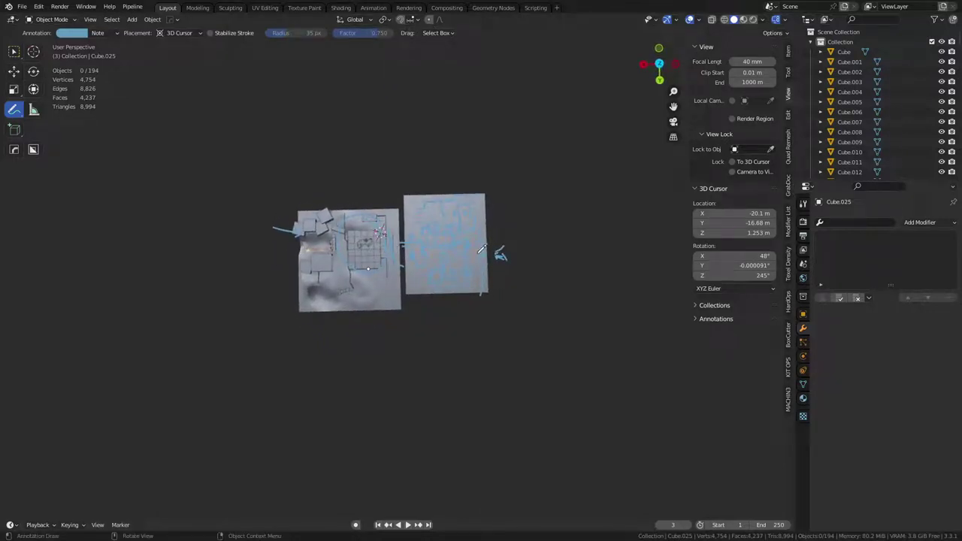
mouse_move(487, 256)
mouse_down()
mouse_move(544, 269)
mouse_move(557, 256)
mouse_up()
key(ctrl+z)
mouse_move(498, 239)
mouse_down()
mouse_move(516, 242)
mouse_move(511, 193)
mouse_up()
mouse_move(496, 259)
mouse_down()
mouse_move(535, 255)
mouse_move(533, 179)
mouse_up()
drag(547, 213, 537, 222)
drag(550, 178, 534, 197)
drag(542, 144, 532, 151)
mouse_move(526, 109)
mouse_down()
mouse_move(549, 105)
mouse_move(538, 188)
mouse_move(555, 94)
mouse_move(564, 186)
mouse_up()
mouse_move(499, 200)
mouse_down()
mouse_move(521, 179)
mouse_move(495, 80)
mouse_move(557, 73)
mouse_move(489, 51)
mouse_move(522, 48)
mouse_move(562, 91)
mouse_up()
mouse_move(473, 63)
mouse_down()
mouse_move(502, 227)
mouse_move(521, 262)
mouse_move(575, 62)
mouse_move(460, 42)
mouse_up()
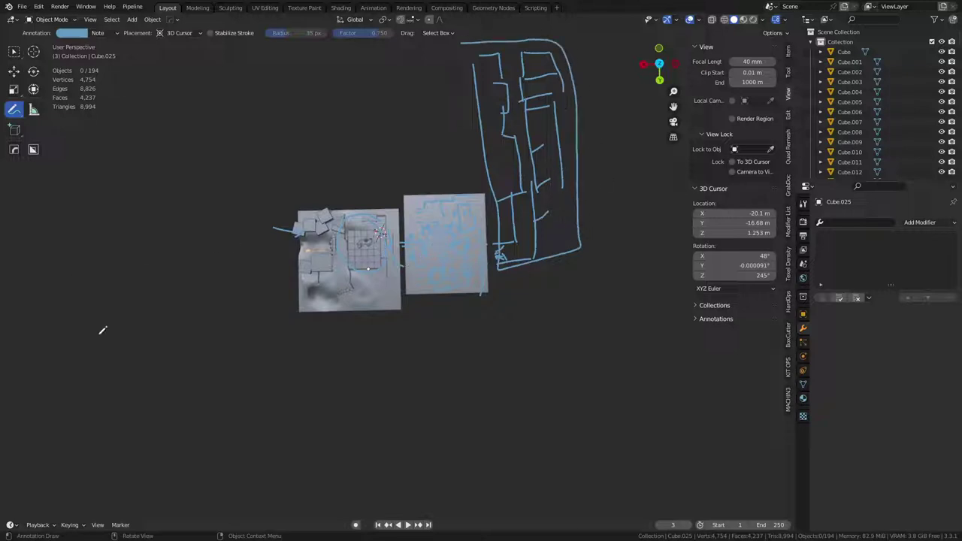
Annotate a winding approach path with flanking boundary lines leading to the first area's entrance
mouse_move(87, 358)
mouse_down()
mouse_move(127, 327)
mouse_move(140, 271)
mouse_move(225, 278)
mouse_move(300, 240)
mouse_move(229, 239)
mouse_move(159, 260)
mouse_move(83, 302)
mouse_move(60, 347)
mouse_move(37, 365)
mouse_up()
mouse_move(39, 326)
mouse_down()
mouse_move(60, 284)
mouse_move(255, 225)
mouse_move(298, 226)
mouse_up()
mouse_move(274, 308)
mouse_down()
mouse_move(216, 311)
mouse_move(74, 385)
mouse_up()
drag(70, 416, 95, 430)
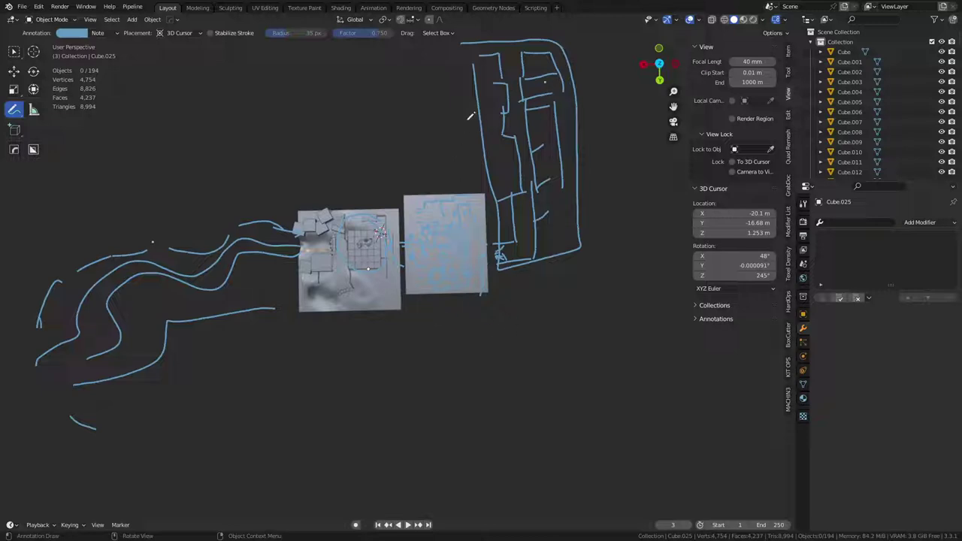
Annotate a small room attached to the far end of the corridors and a path from it to a large oval area
mouse_move(502, 103)
mouse_down()
mouse_move(470, 94)
mouse_move(501, 80)
mouse_up()
mouse_move(78, 182)
mouse_down()
mouse_move(96, 101)
mouse_move(357, 121)
mouse_move(87, 159)
mouse_up()
mouse_move(470, 99)
mouse_down()
mouse_move(436, 124)
mouse_move(386, 92)
mouse_move(347, 150)
mouse_move(189, 178)
mouse_move(184, 155)
mouse_move(285, 154)
mouse_move(382, 95)
mouse_move(450, 99)
mouse_up()
mouse_move(417, 64)
mouse_down()
mouse_move(460, 113)
mouse_move(415, 115)
mouse_up()
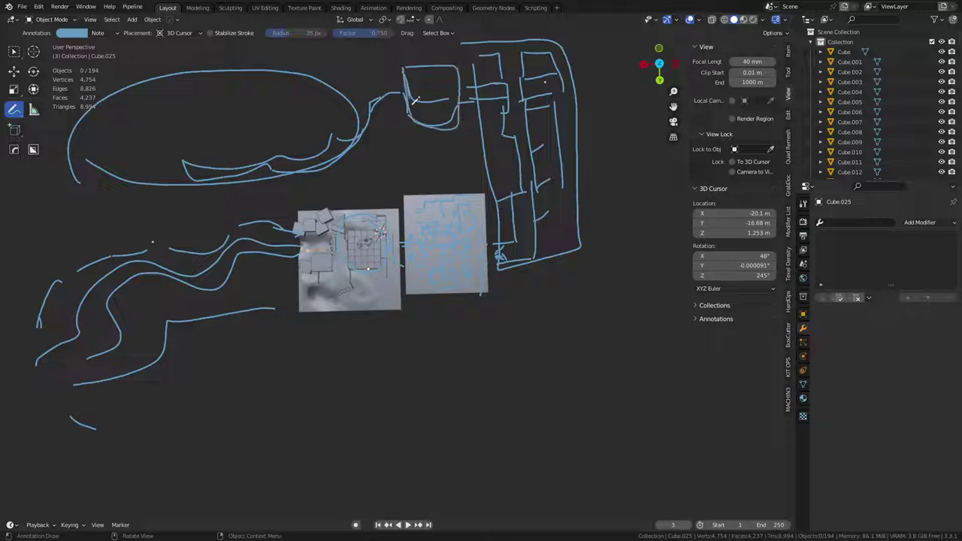
Annotate a large boundary around the whole level layout and a line running along its lower side
scroll(339, 340, down, 3)
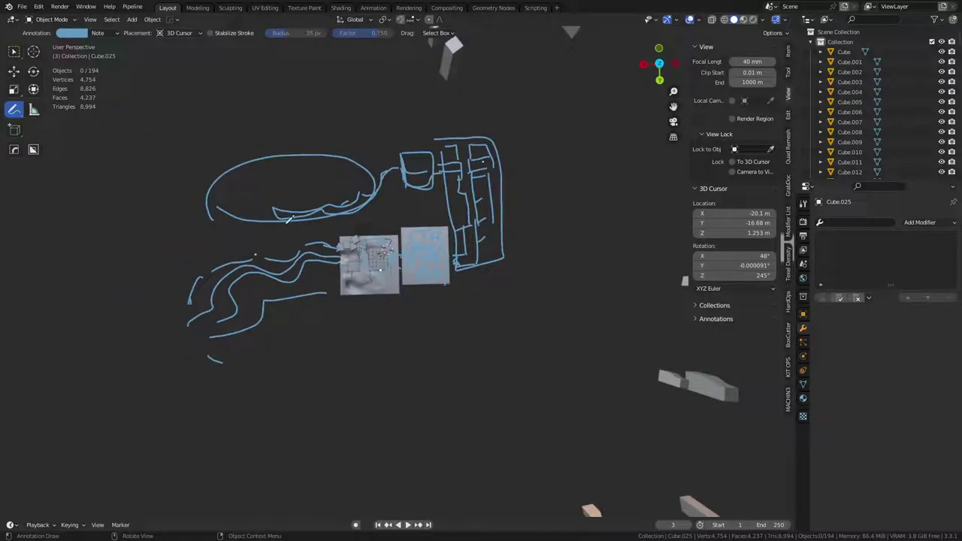
mouse_move(170, 59)
mouse_down()
mouse_move(174, 336)
mouse_move(248, 54)
mouse_move(547, 186)
mouse_move(289, 361)
mouse_move(166, 358)
mouse_up()
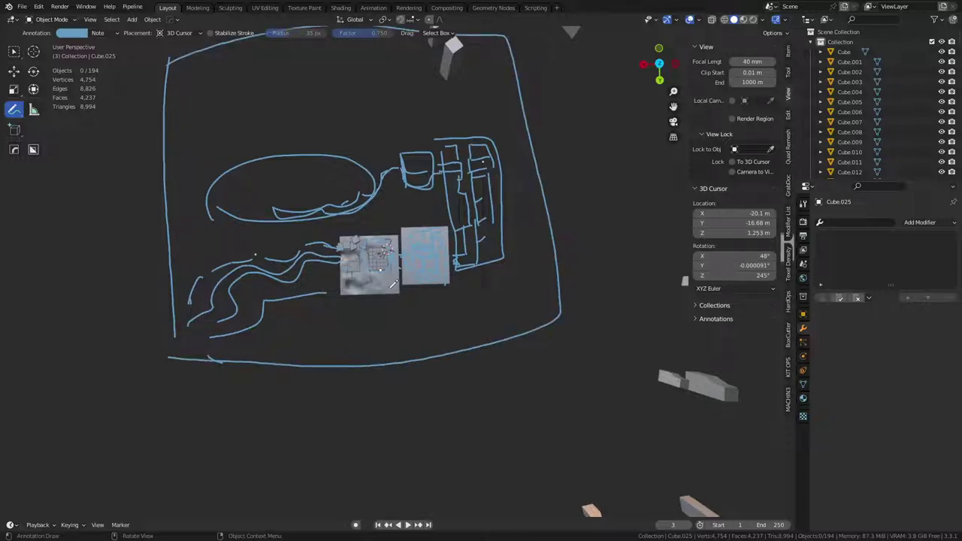
drag(189, 357, 557, 285)
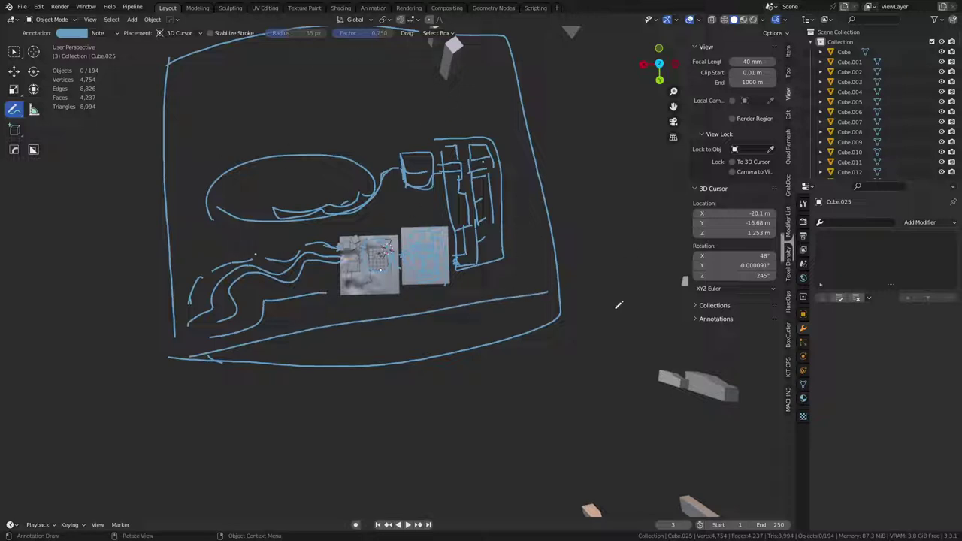
click(16, 53)
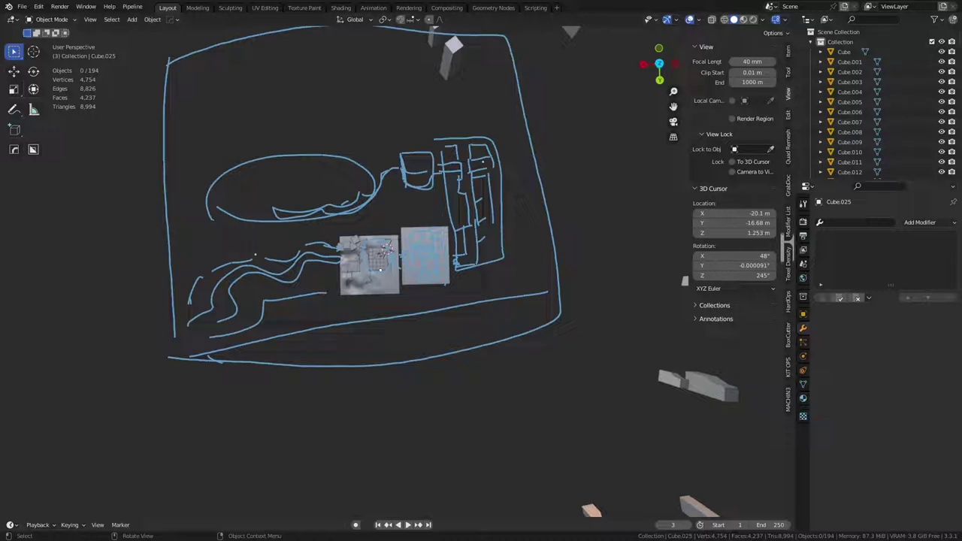
click(13, 110)
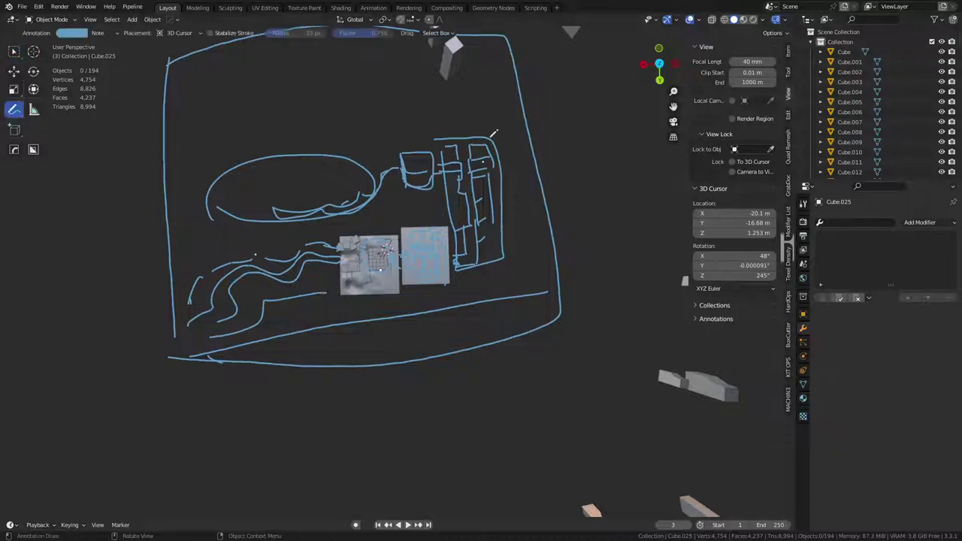
Annotate a route in the first area, looping around the lower building block and across the road towards the main building, and return to Select Box
scroll(409, 195, up, 6)
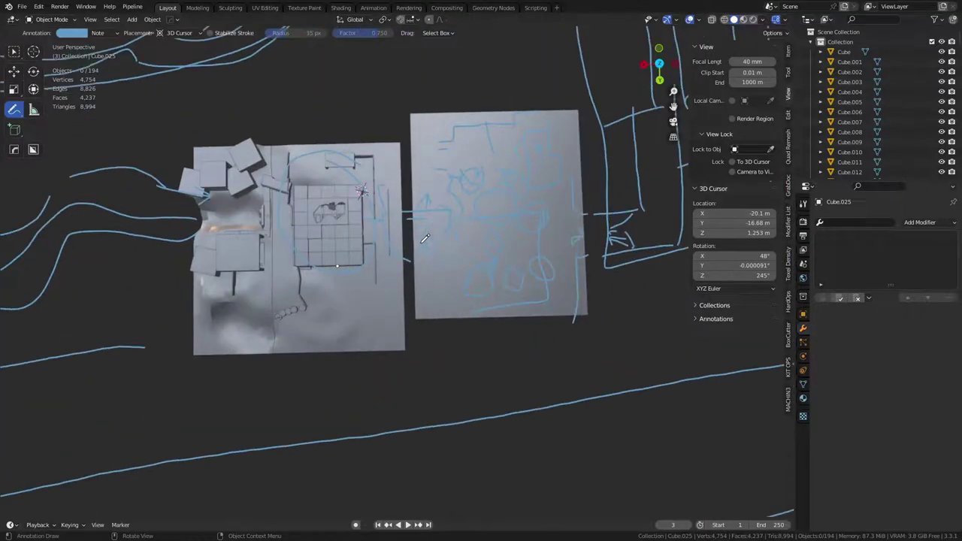
scroll(421, 242, up, 2)
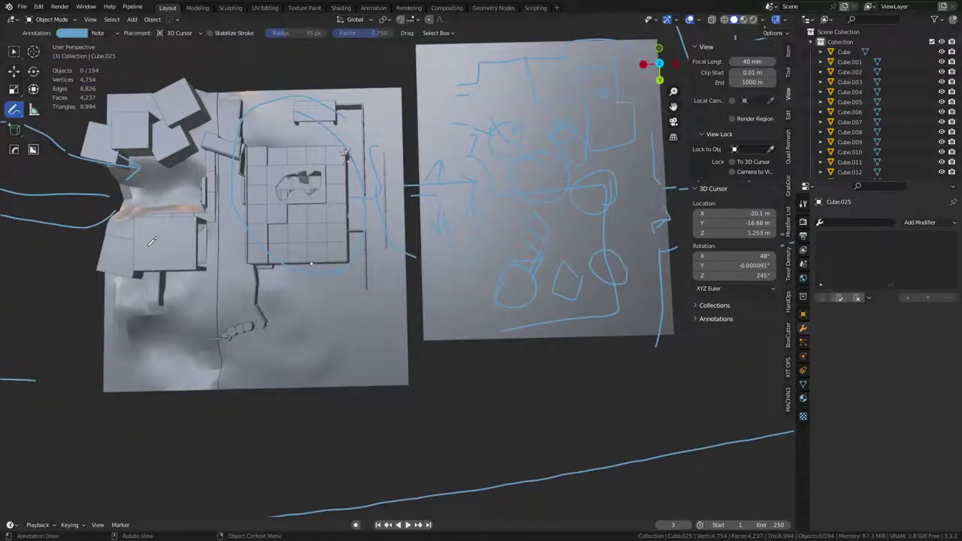
mouse_move(200, 222)
mouse_down()
mouse_move(162, 248)
mouse_move(160, 296)
mouse_move(235, 300)
mouse_move(248, 281)
mouse_move(319, 299)
mouse_up()
scroll(549, 281, down, 3)
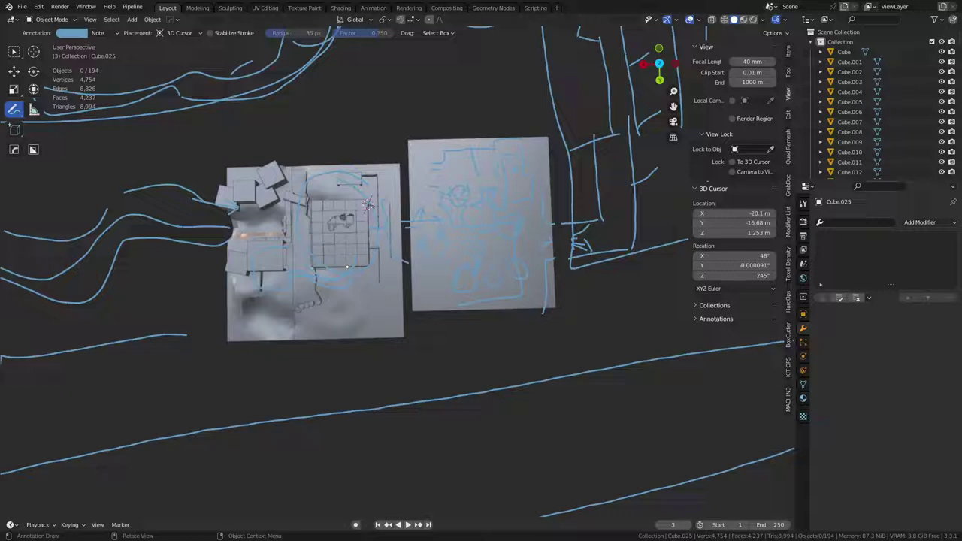
key(w)
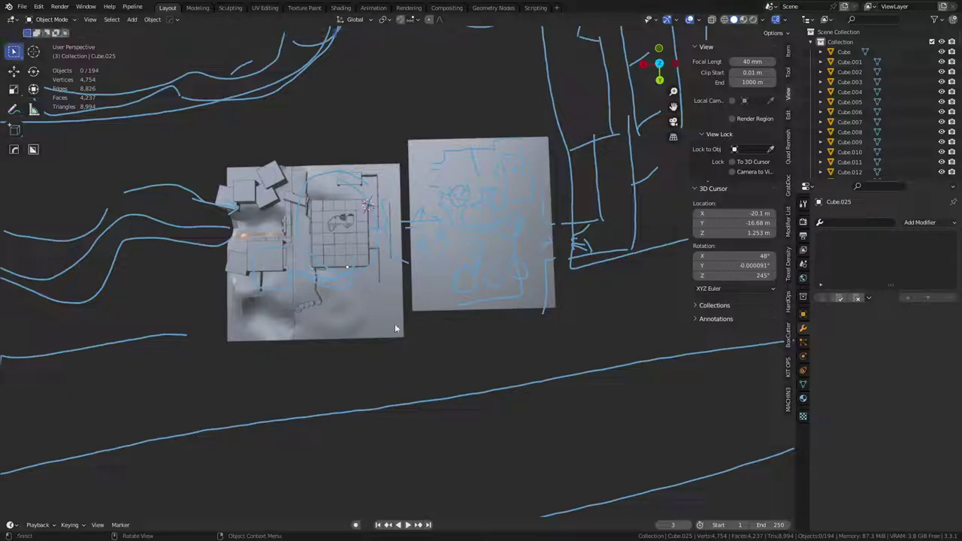
Examine the overall annotated layout, followed by the first area's road and main building facade at street level
mouse_move(372, 298)
middle_down()
mouse_move(404, 248)
mouse_move(513, 318)
middle_up()
mouse_move(372, 269)
middle_down()
mouse_move(437, 298)
mouse_move(475, 332)
middle_up()
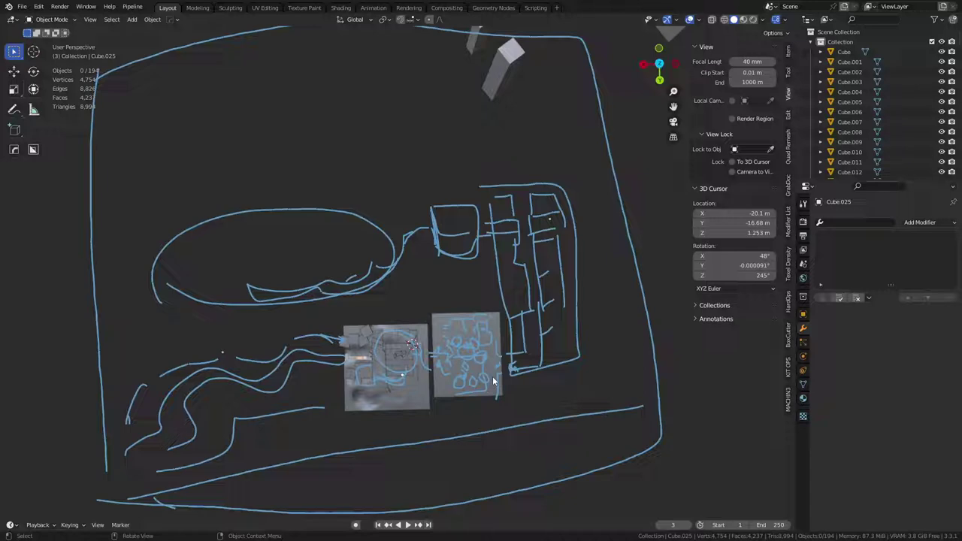
middle_drag(504, 380, 500, 321)
scroll(500, 321, up, 6)
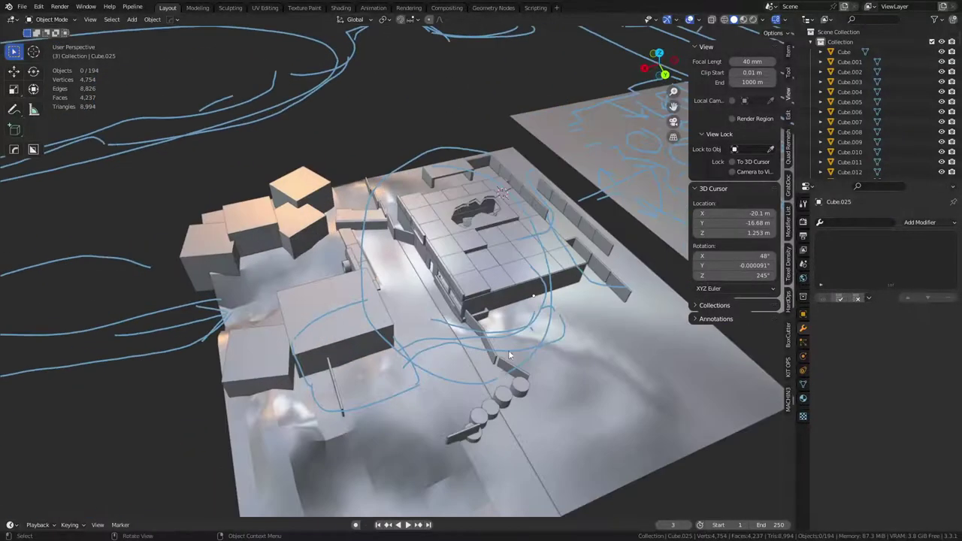
middle_drag(510, 366, 377, 240)
scroll(458, 361, up, 6)
scroll(451, 322, up, 4)
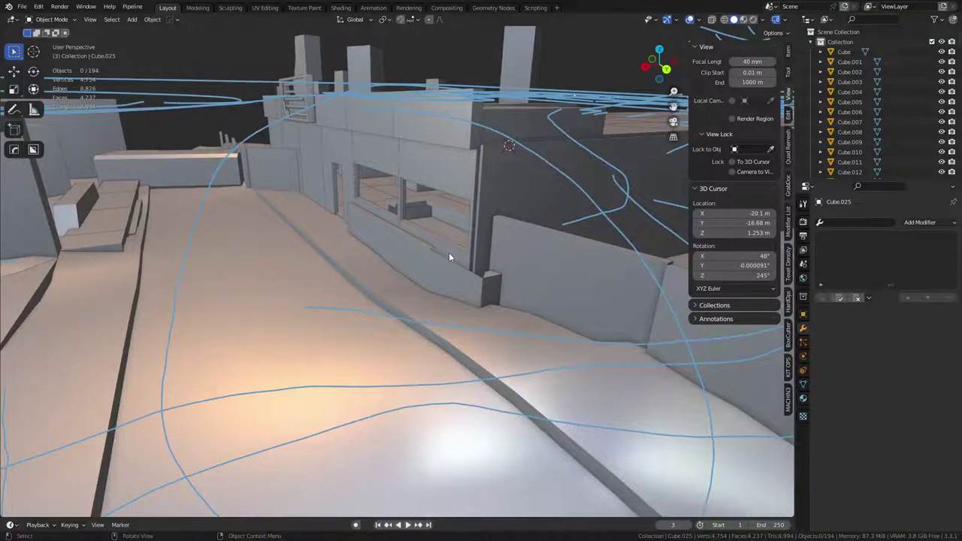
Remove all annotation sketches from the level blockout
scroll(444, 243, down, 5)
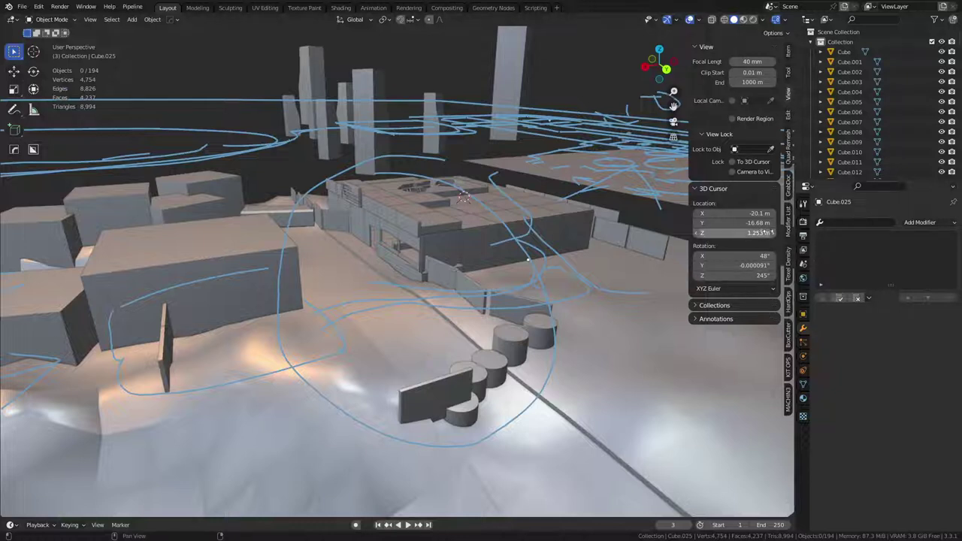
click(759, 318)
click(771, 355)
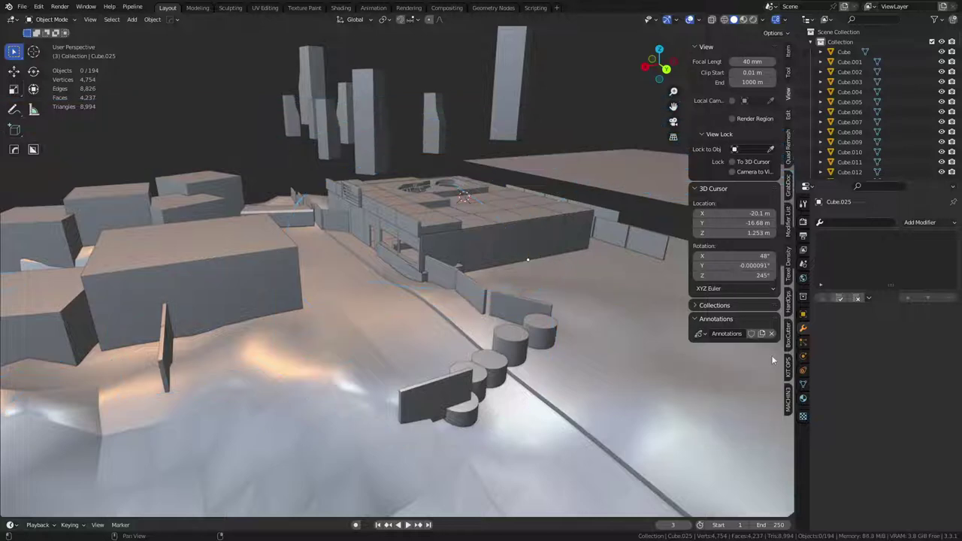
Examine the first area's street between the building blocks and the main building, both close up and from above
middle_drag(563, 264, 518, 271)
key(ctrl+Tab)
shift+middle_drag(258, 159, 467, 222)
scroll(462, 198, up, 4)
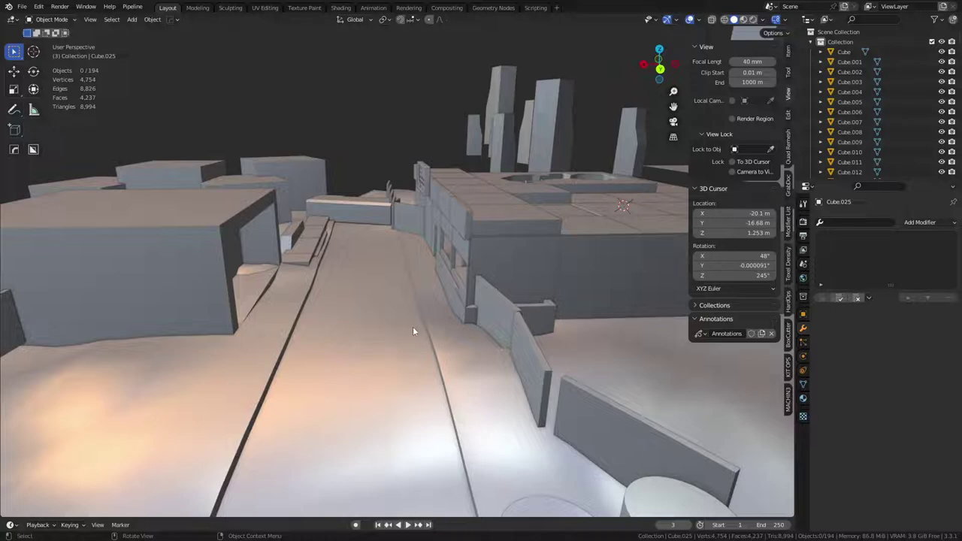
scroll(412, 326, down, 4)
middle_drag(412, 326, 487, 330)
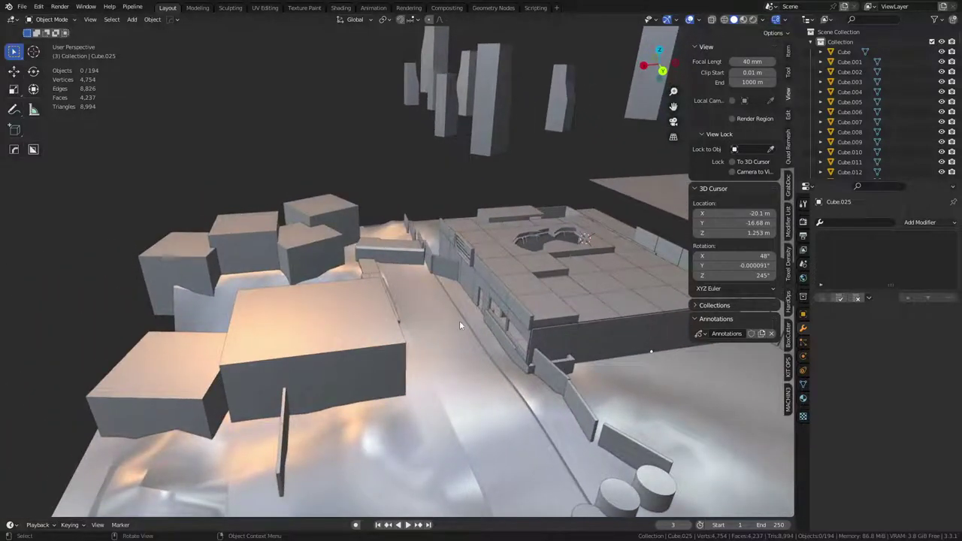